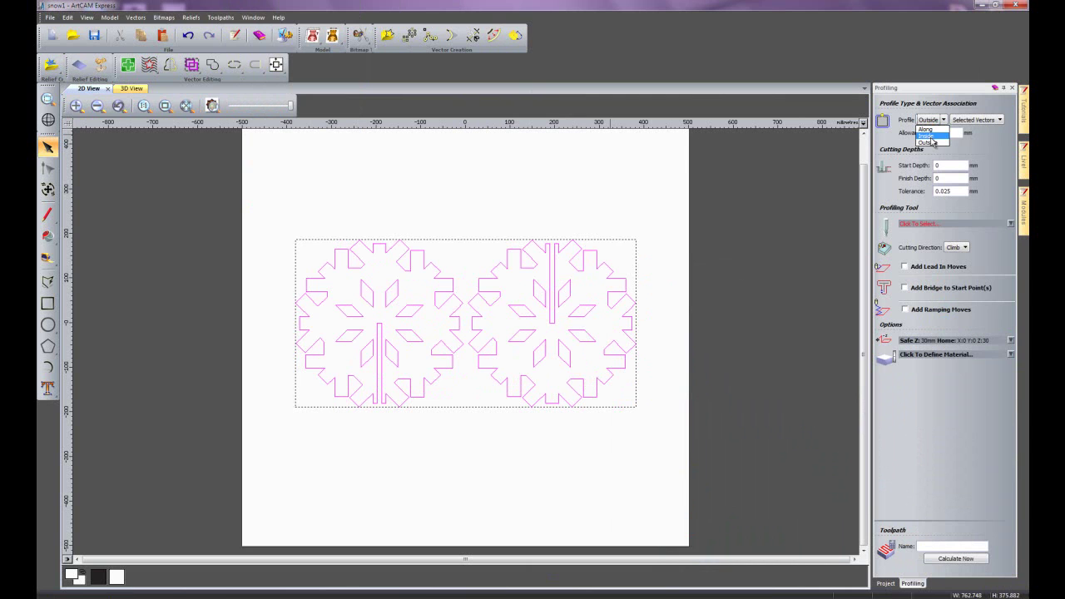
Set the profile toolpath to cut outside the selected snowflake vectors and define the material as 10 mm thick.
{"action": "left_click", "coordinate": [930, 142]}
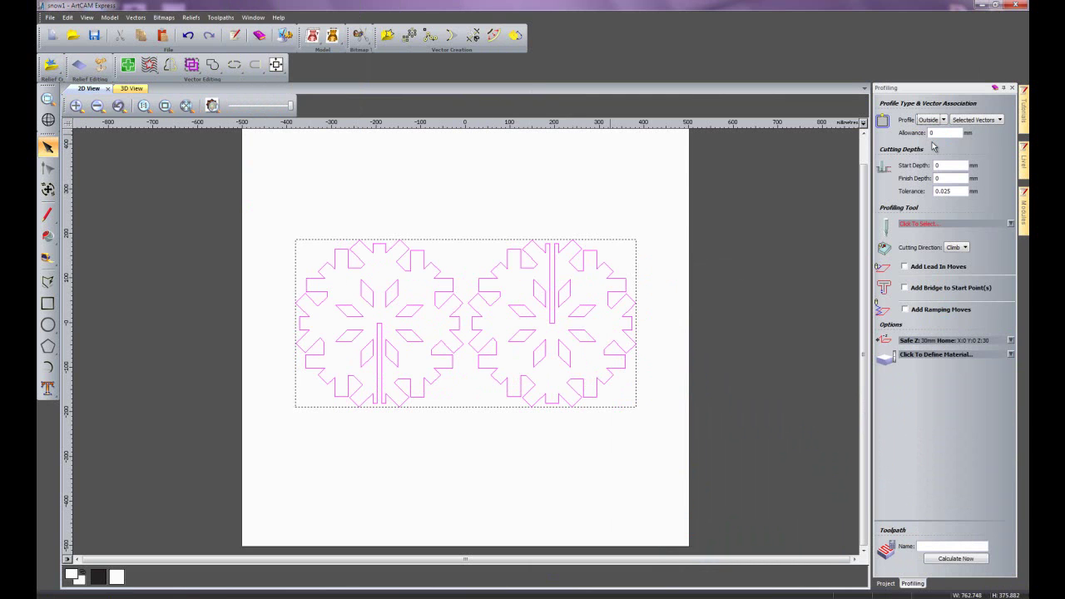
{"action": "left_click", "coordinate": [946, 354]}
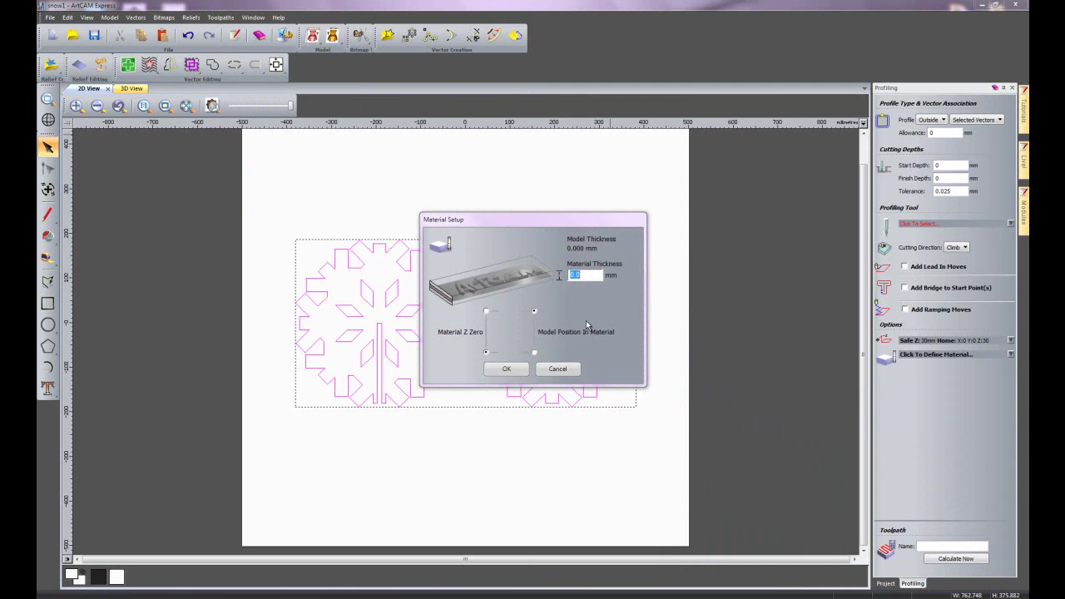
{"action": "type", "text": "10"}
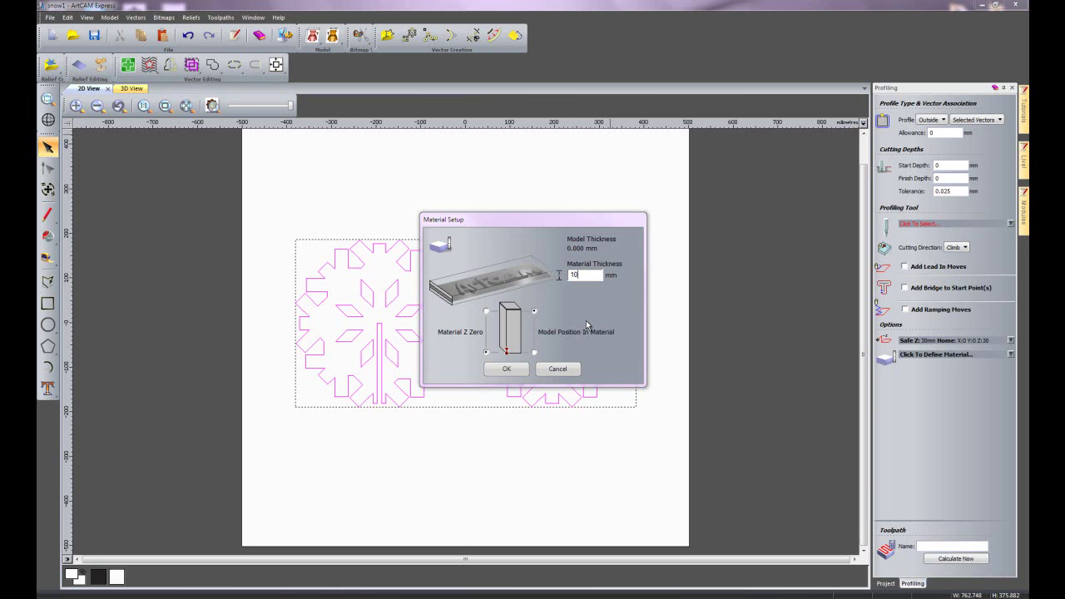
{"action": "left_click", "coordinate": [516, 373]}
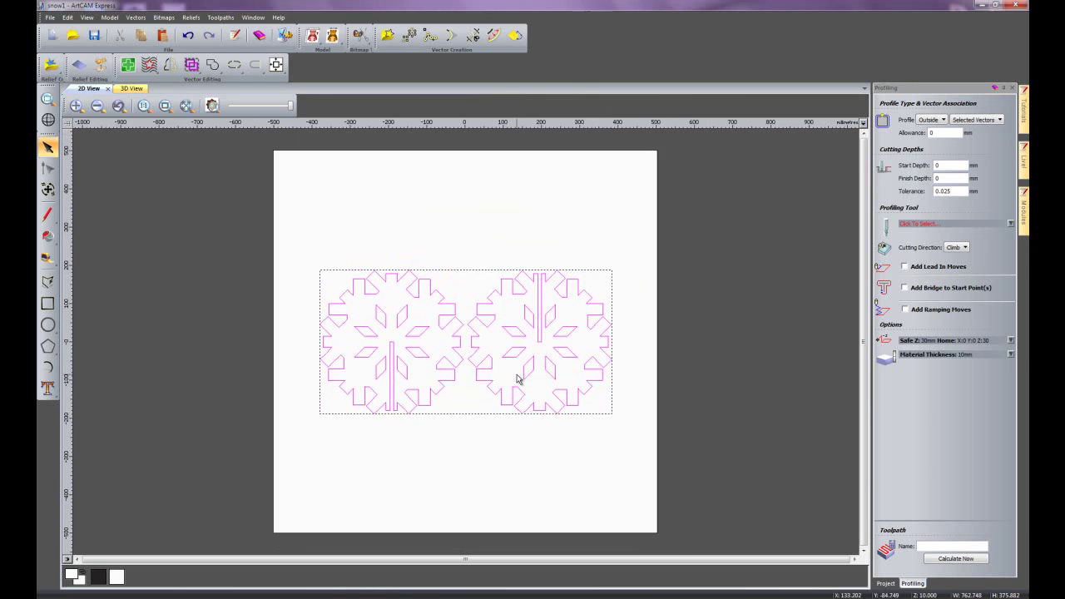
Calculate the snowflake profile toolpath with a 10.1 mm finish depth and the End Mill 6 mm tool, closing the profiling settings.
{"action": "left_click", "coordinate": [134, 89]}
{"action": "double_click", "coordinate": [940, 178]}
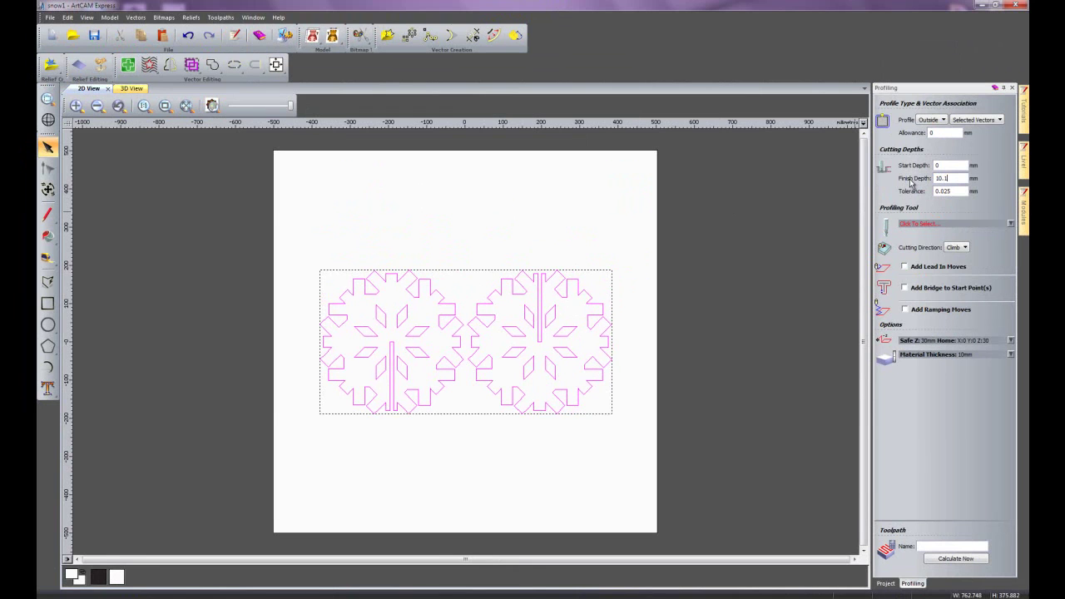
{"action": "left_click", "coordinate": [948, 226]}
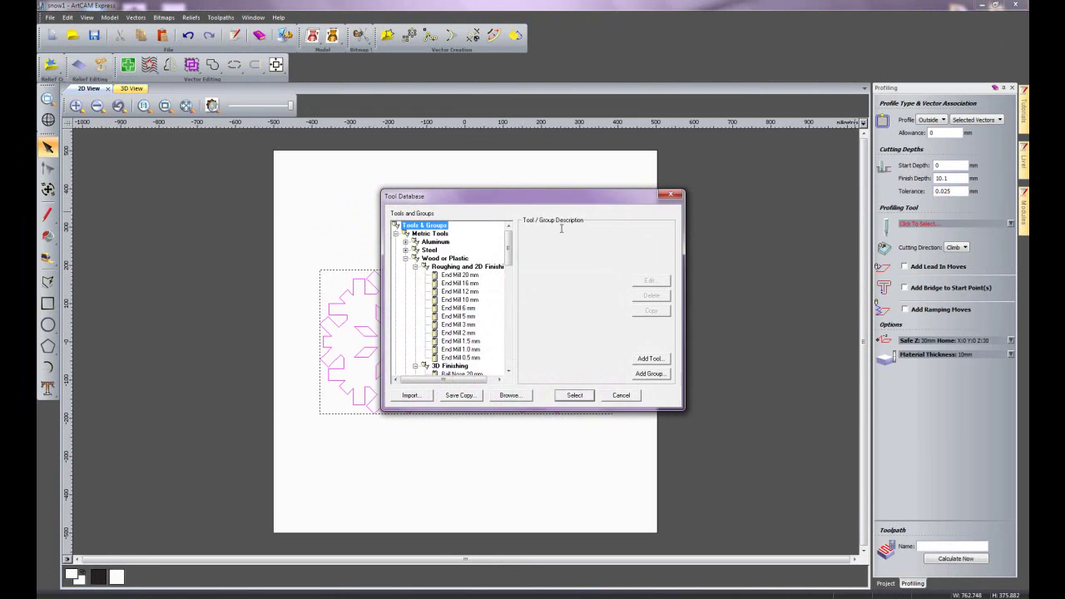
{"action": "double_click", "coordinate": [460, 308]}
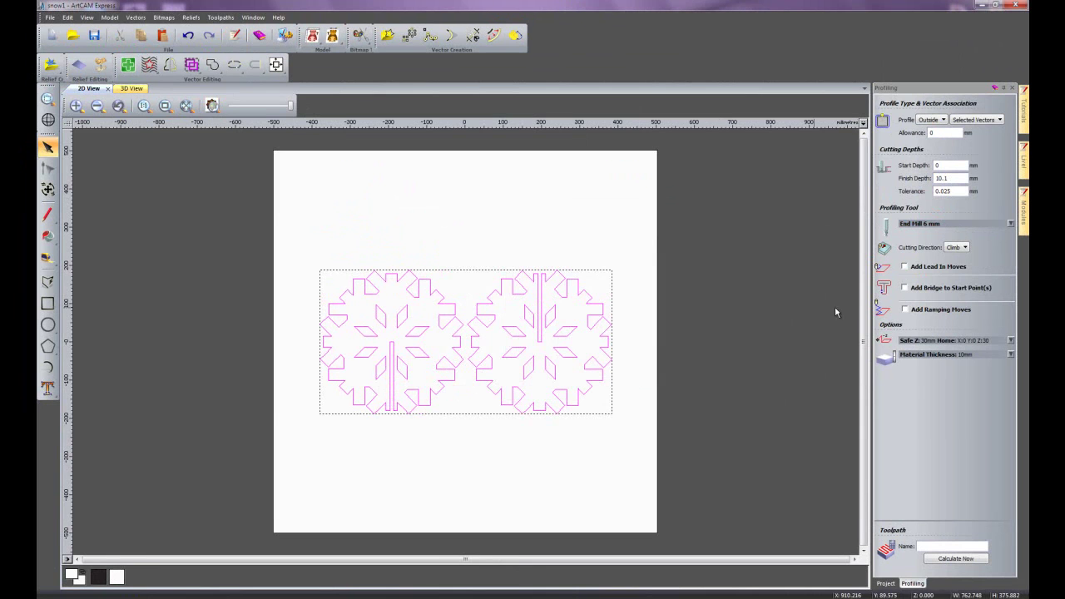
{"action": "left_click", "coordinate": [957, 559]}
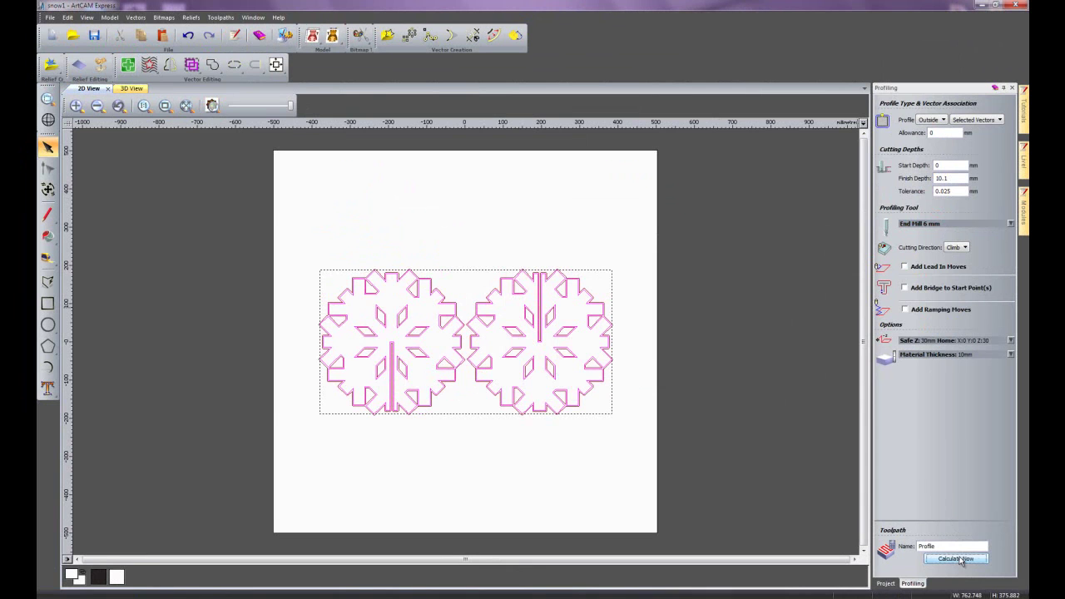
{"action": "left_click", "coordinate": [1012, 87]}
Simulate all toolpaths for the two snowflakes in the 3D view.
{"action": "scroll", "coordinate": [561, 333], "scroll_direction": "up", "scroll_amount": 2}
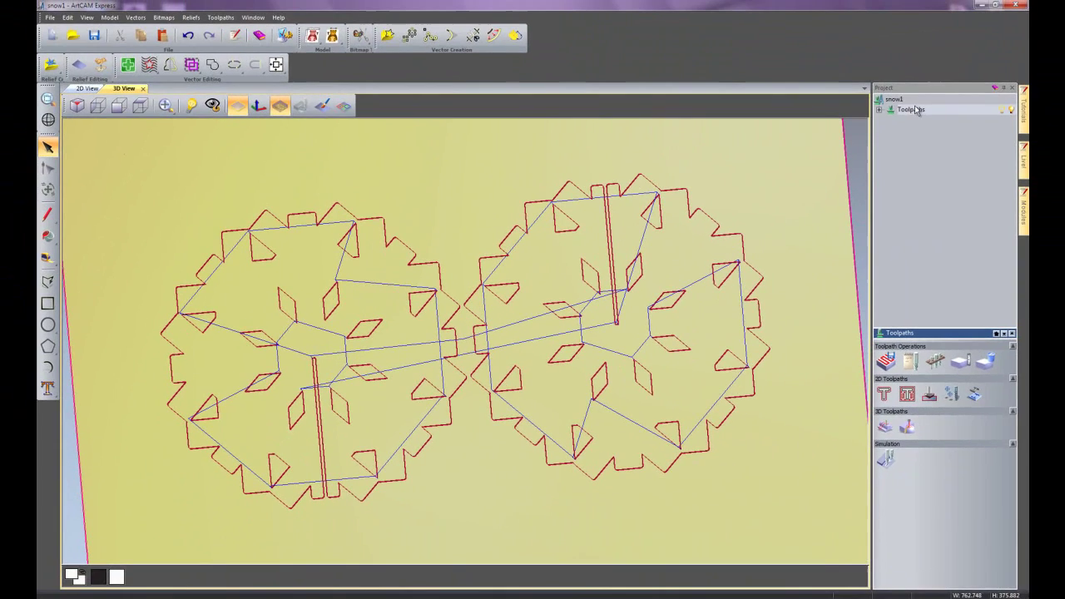
{"action": "right_click", "coordinate": [914, 111]}
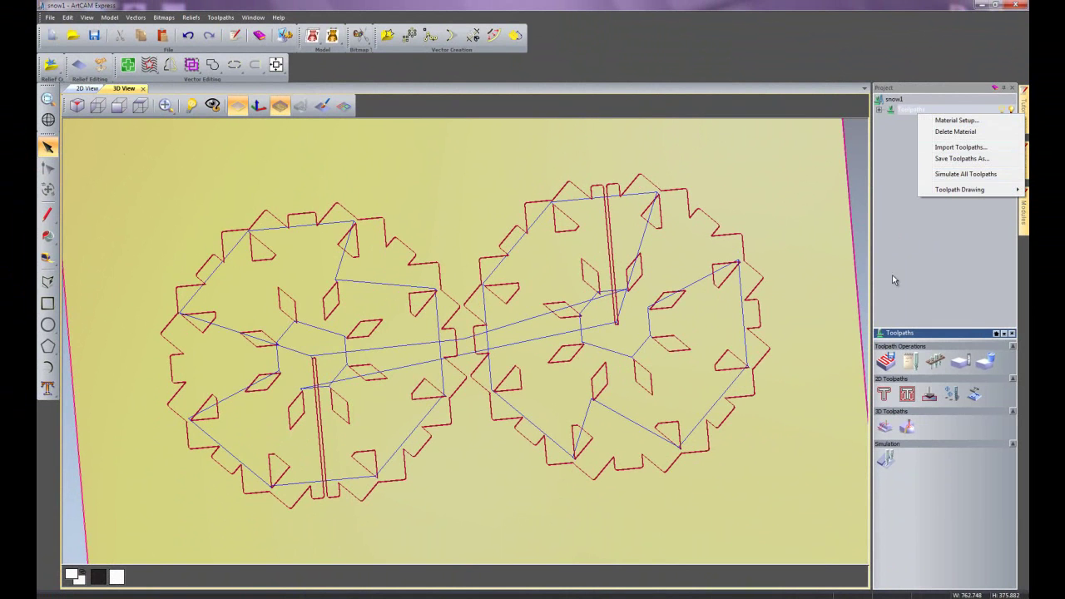
{"action": "left_click", "coordinate": [949, 175]}
{"action": "left_click", "coordinate": [887, 458]}
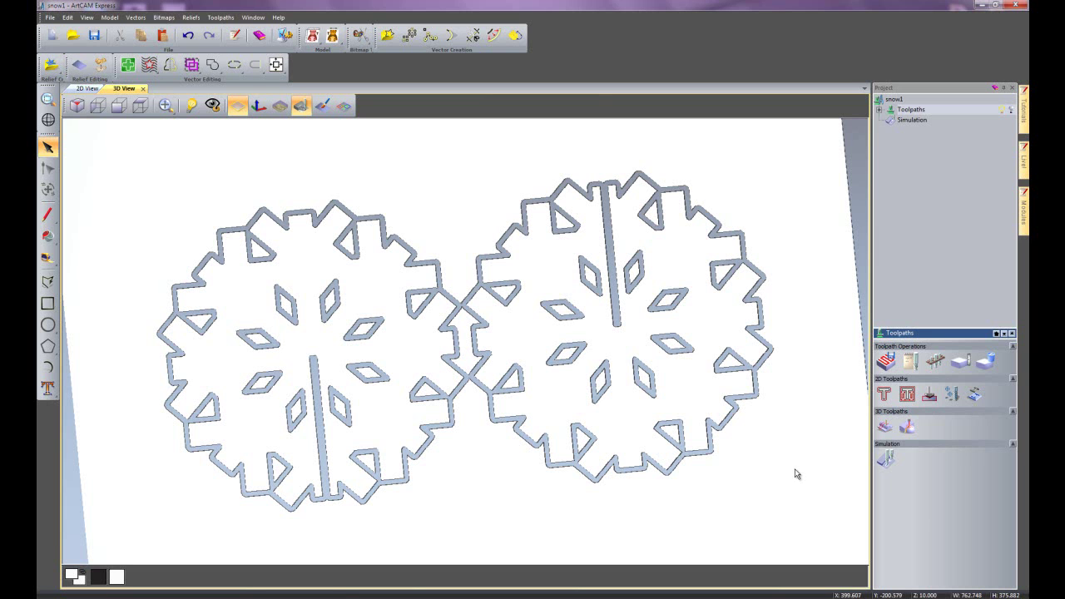
{"action": "key", "text": "alt+Tab"}
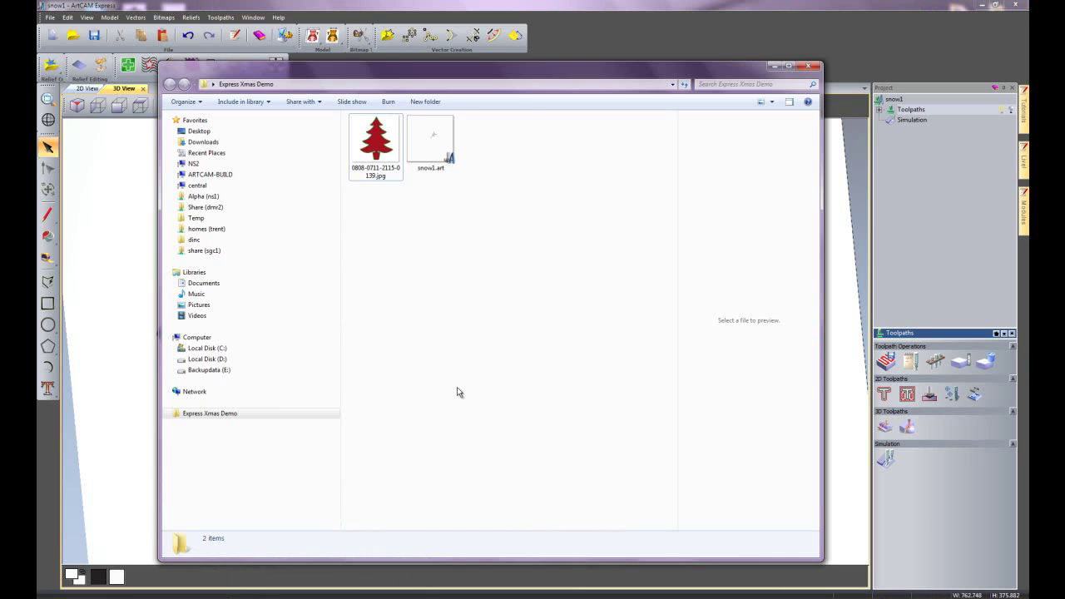
{"action": "left_click", "coordinate": [387, 158]}
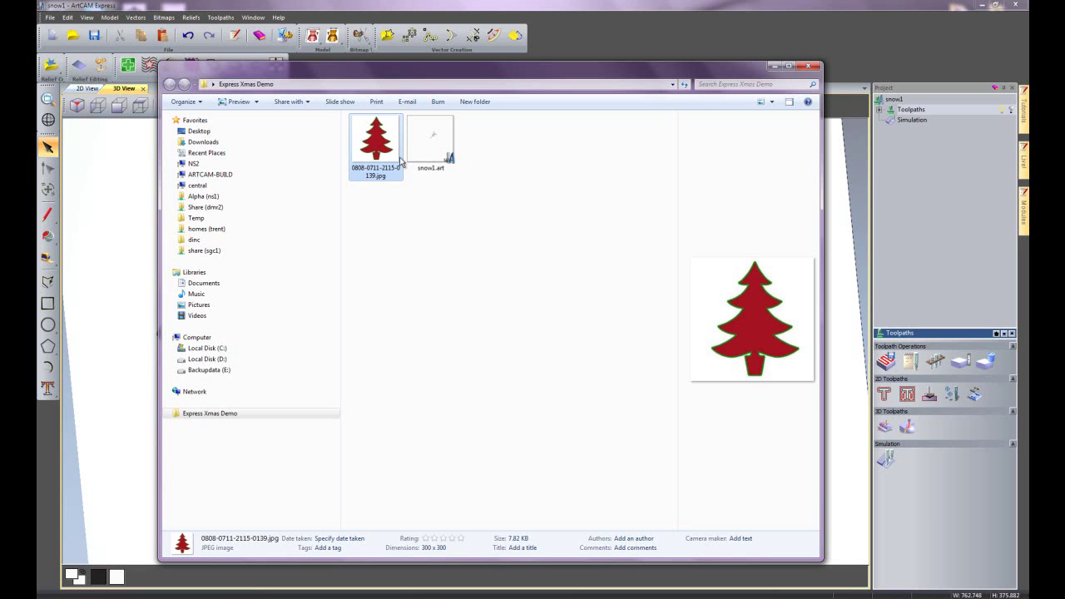
{"action": "left_click_drag", "start_coordinate": [388, 145], "coordinate": [138, 319]}
{"action": "left_click", "coordinate": [773, 66]}
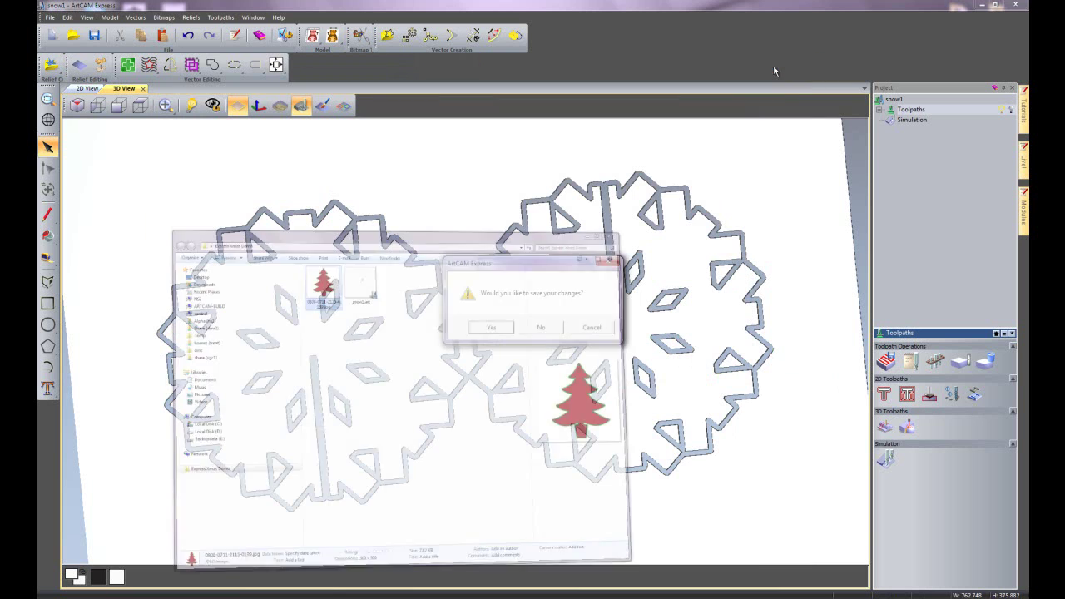
{"action": "left_click", "coordinate": [542, 328]}
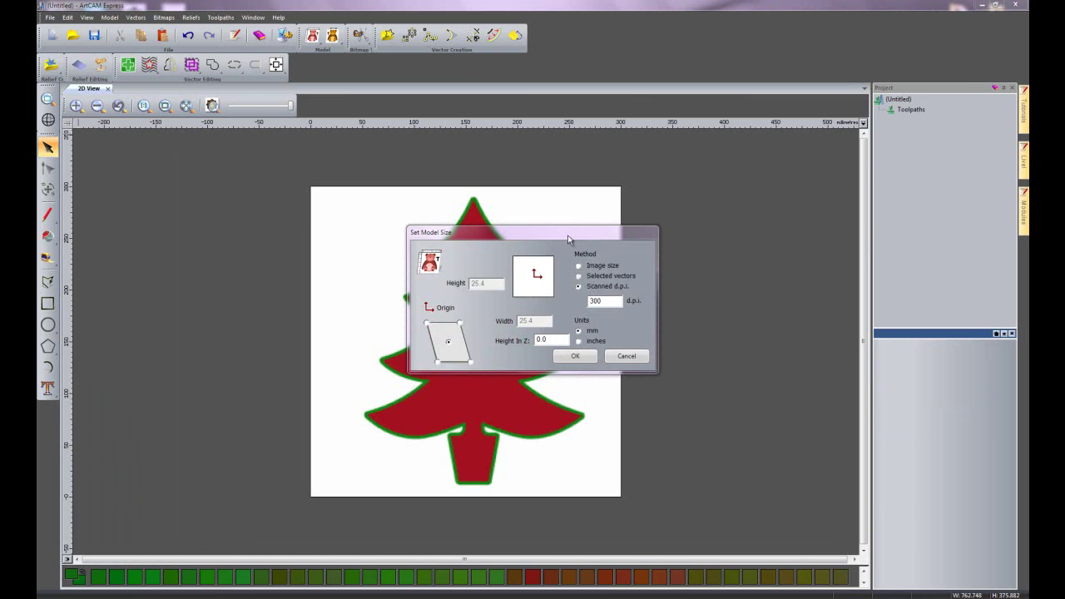
Size the new model by image size with a height of 100 mm.
{"action": "left_click_drag", "start_coordinate": [531, 232], "coordinate": [732, 219]}
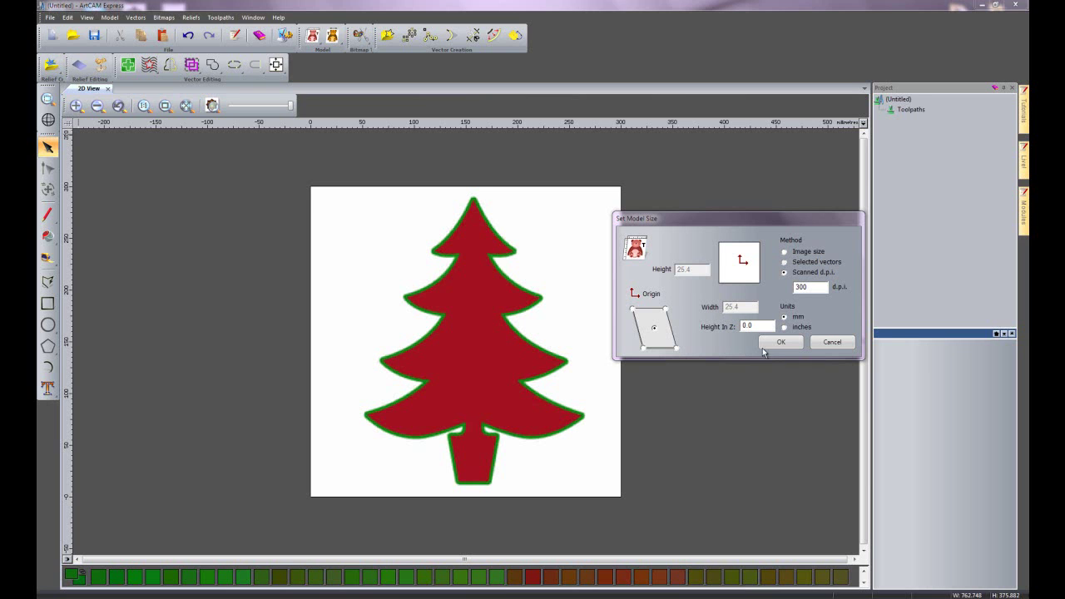
{"action": "left_click", "coordinate": [784, 252]}
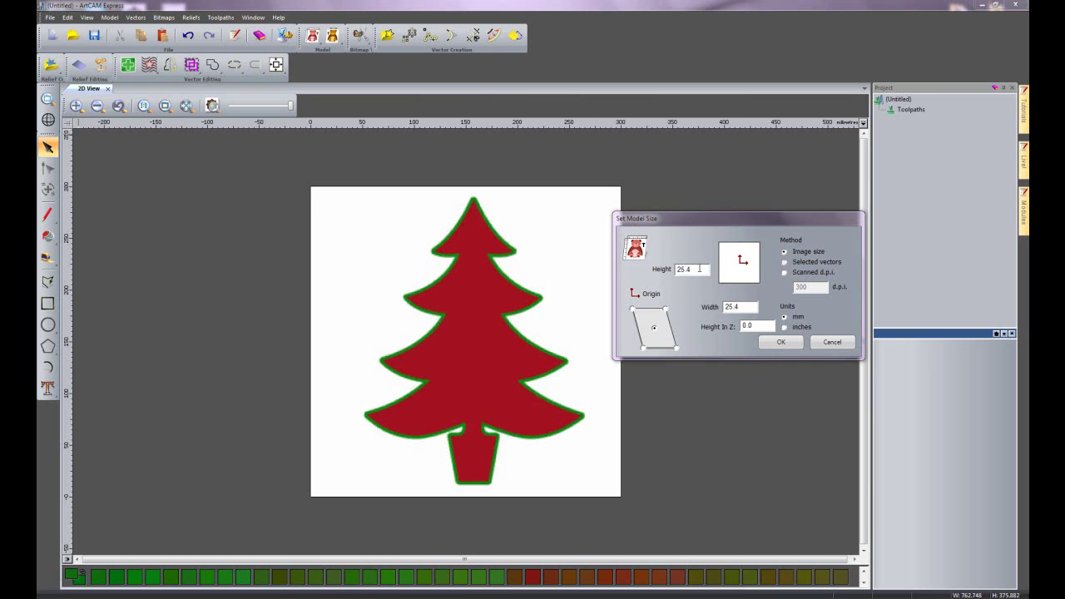
{"action": "type", "text": "100"}
{"action": "left_click", "coordinate": [779, 343]}
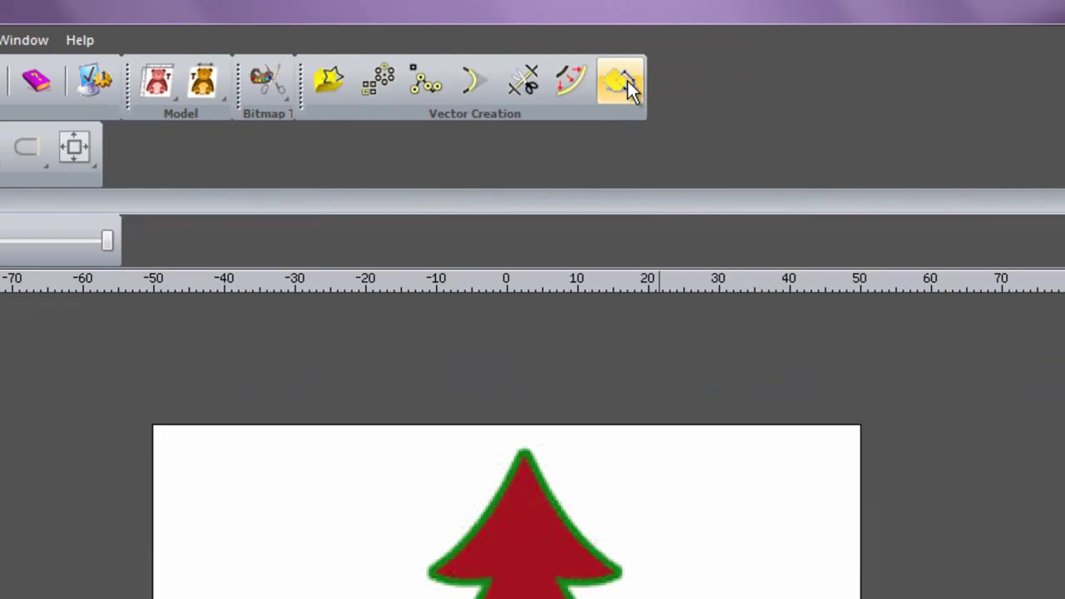
Start Bitmap to Vector for the tree image and reduce the image to 3 colours.
{"action": "left_click", "coordinate": [758, 141]}
{"action": "left_click_drag", "start_coordinate": [273, 12], "coordinate": [725, 219]}
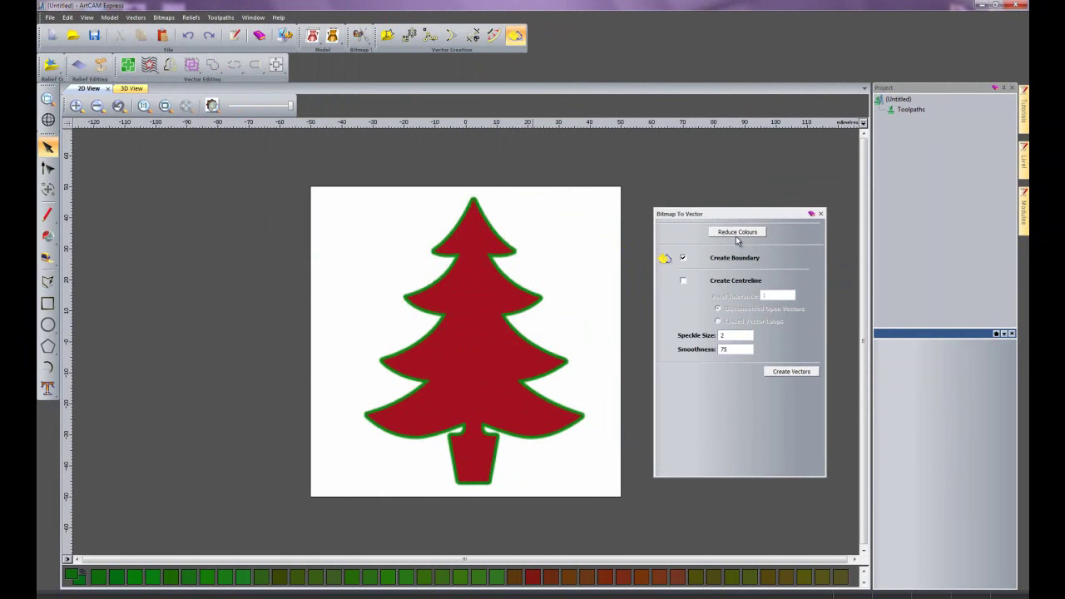
{"action": "left_click", "coordinate": [736, 232]}
{"action": "left_click_drag", "start_coordinate": [517, 246], "coordinate": [201, 283]}
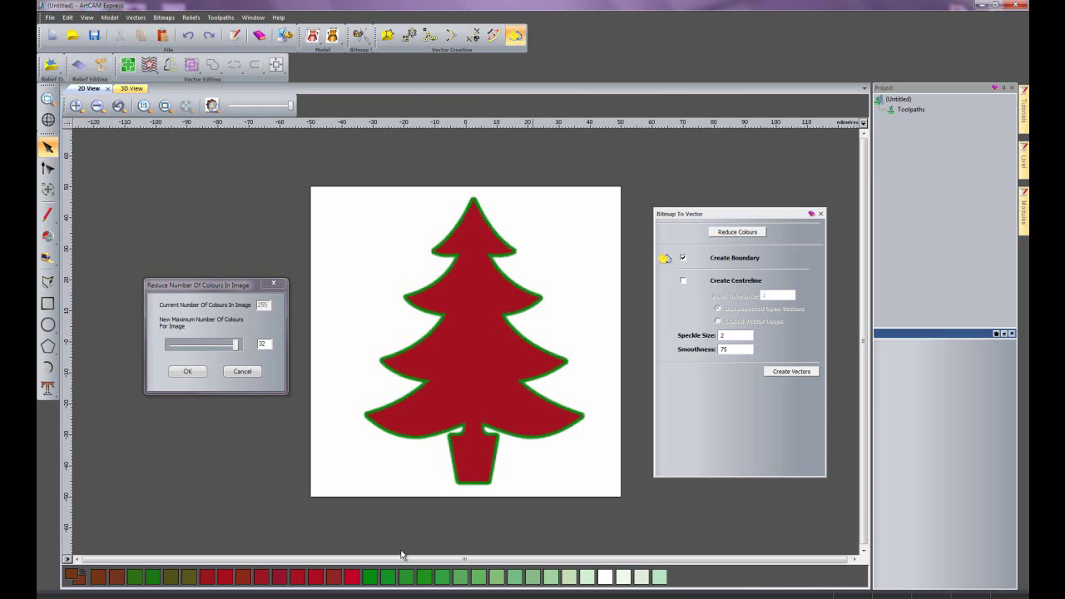
{"action": "left_click_drag", "start_coordinate": [235, 343], "coordinate": [167, 345]}
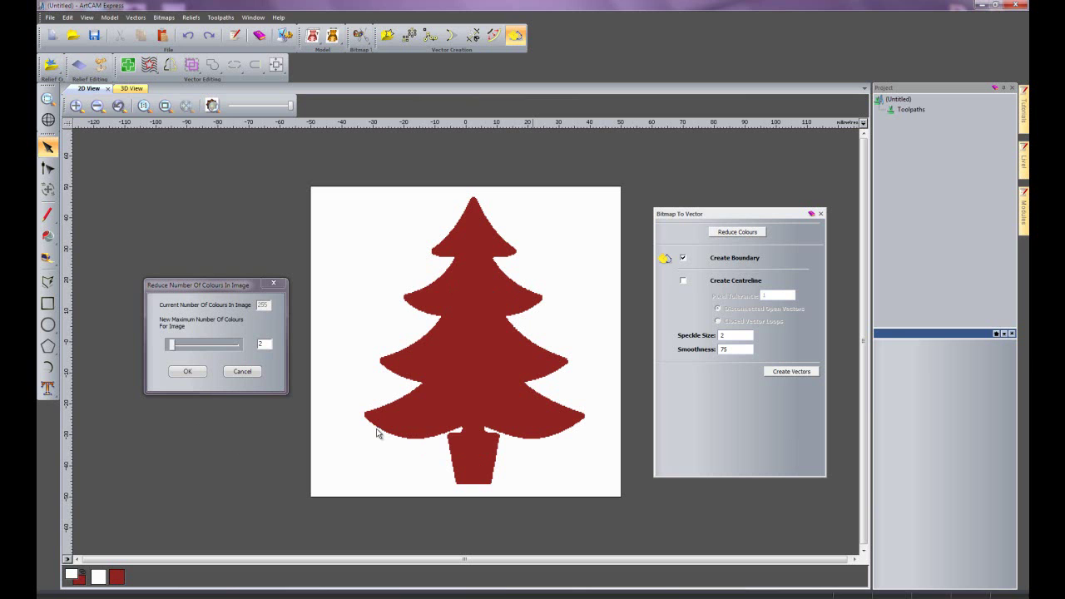
{"action": "left_click_drag", "start_coordinate": [171, 347], "coordinate": [174, 350]}
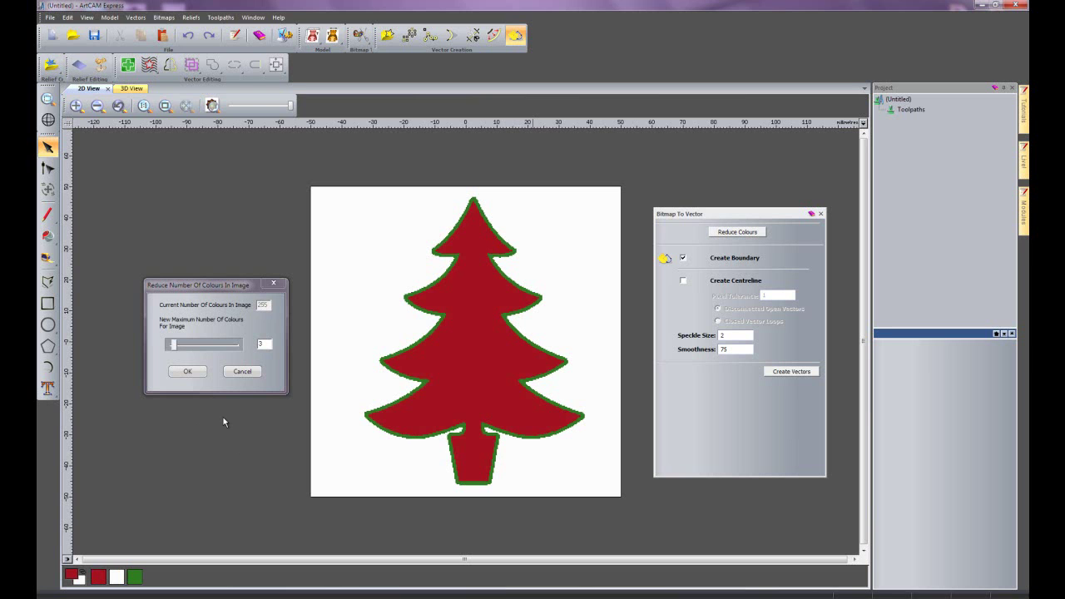
{"action": "left_click", "coordinate": [188, 372]}
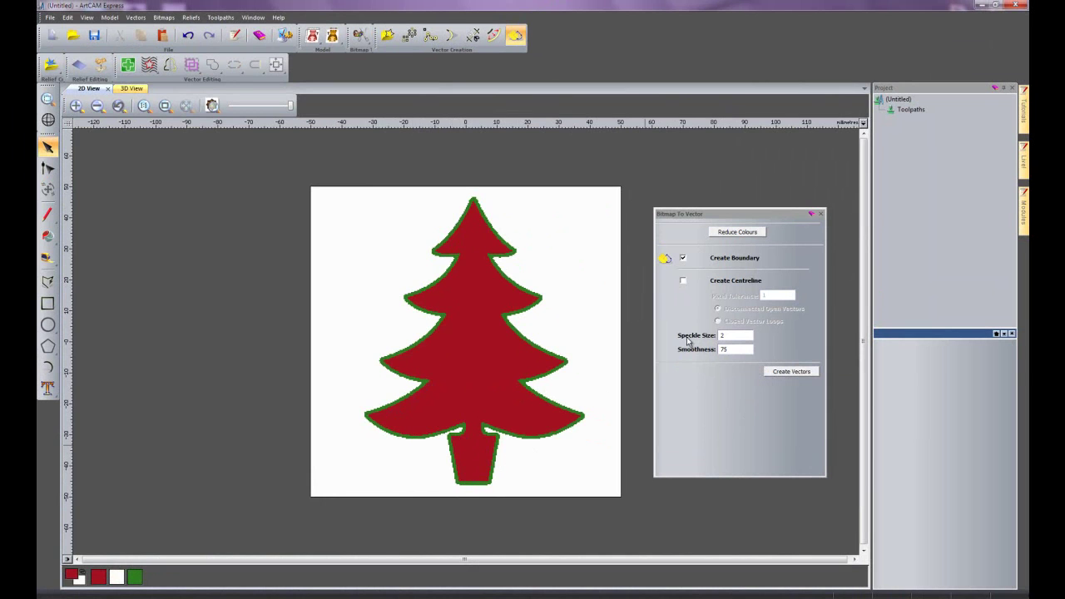
Create boundary vectors from the red tree area, fade the bitmap to check the traced outline up close, and deselect it.
{"action": "left_click", "coordinate": [791, 372]}
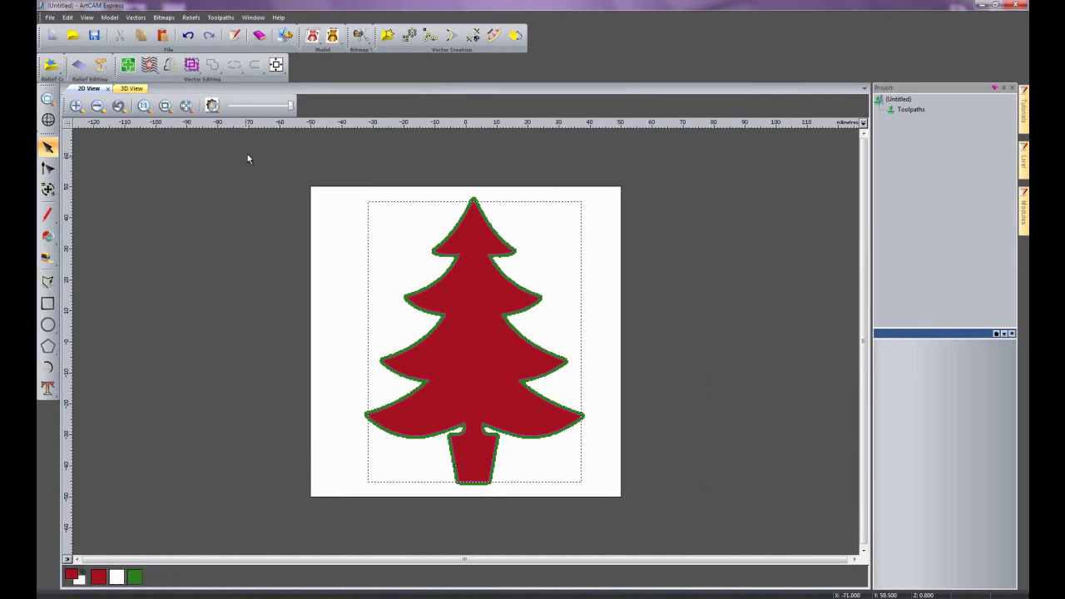
{"action": "left_click_drag", "start_coordinate": [290, 106], "coordinate": [239, 107]}
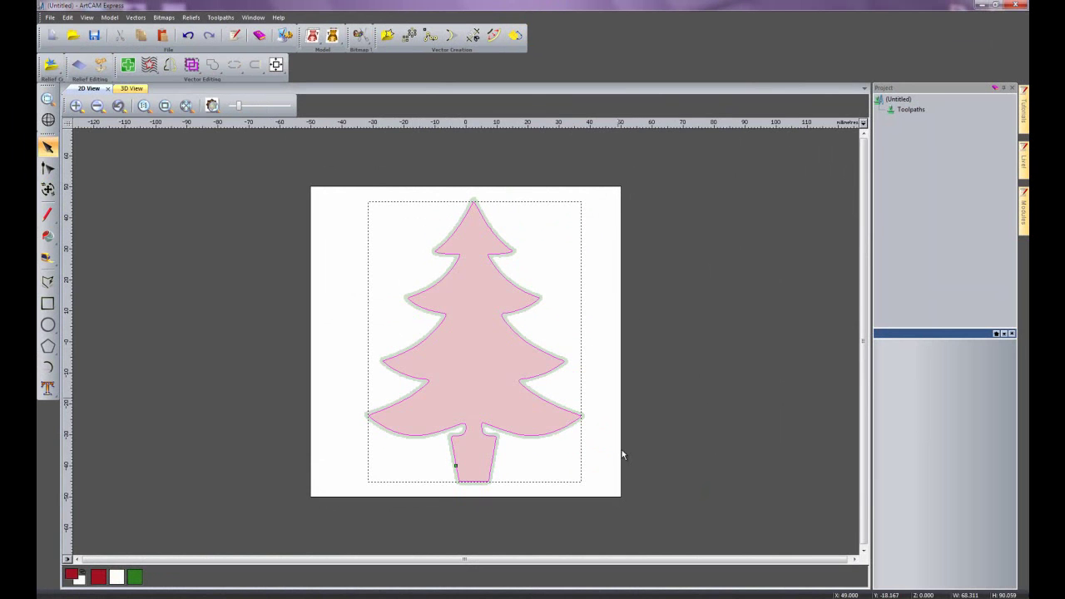
{"action": "scroll", "coordinate": [510, 453], "scroll_direction": "up", "scroll_amount": 6}
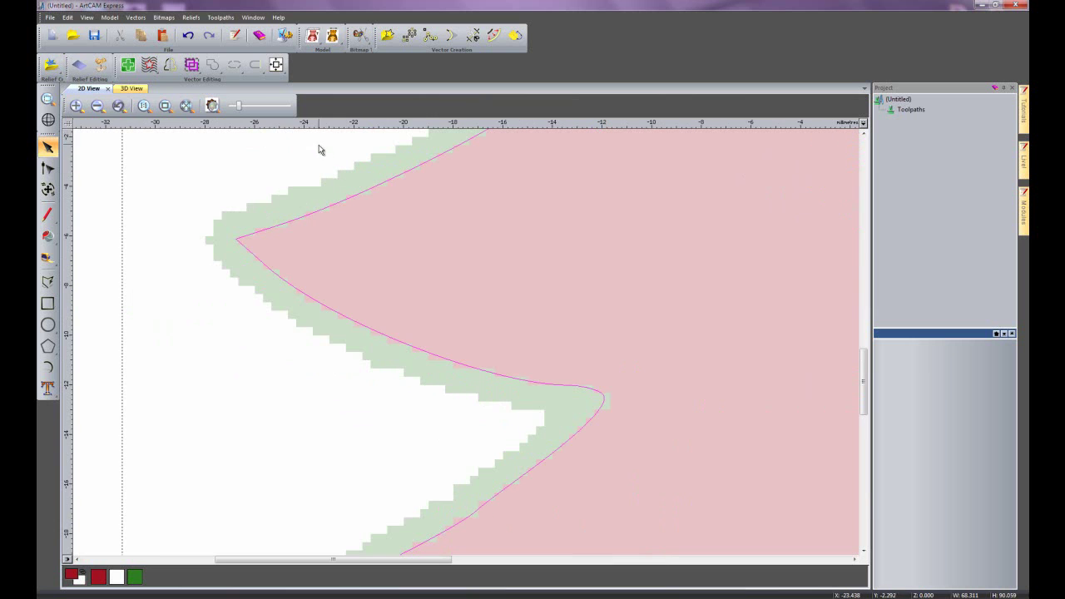
{"action": "scroll", "coordinate": [450, 412], "scroll_direction": "down", "scroll_amount": 2}
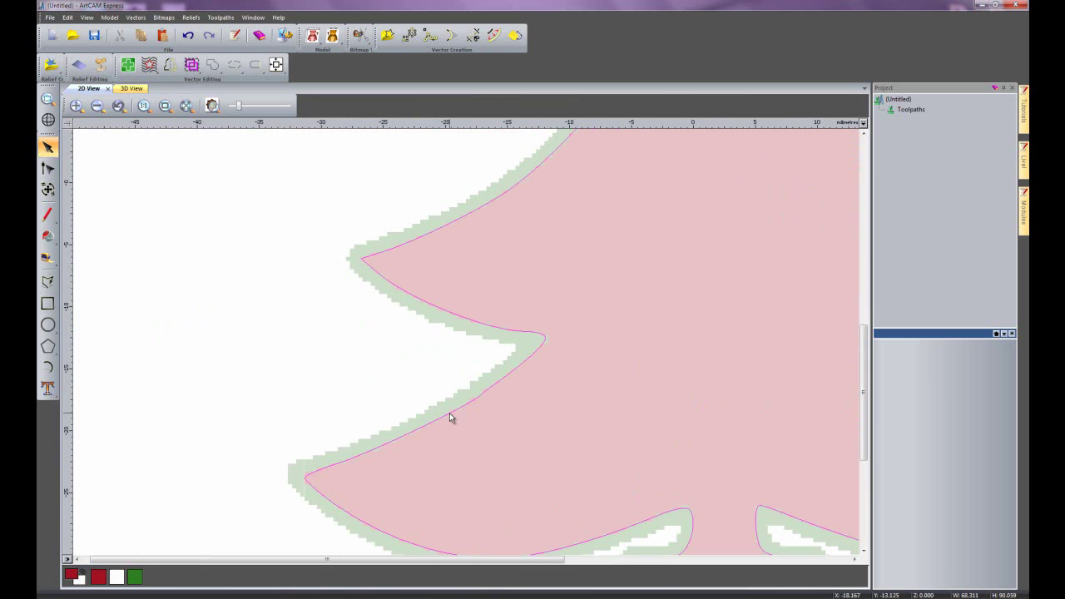
{"action": "scroll", "coordinate": [491, 424], "scroll_direction": "up", "scroll_amount": 2}
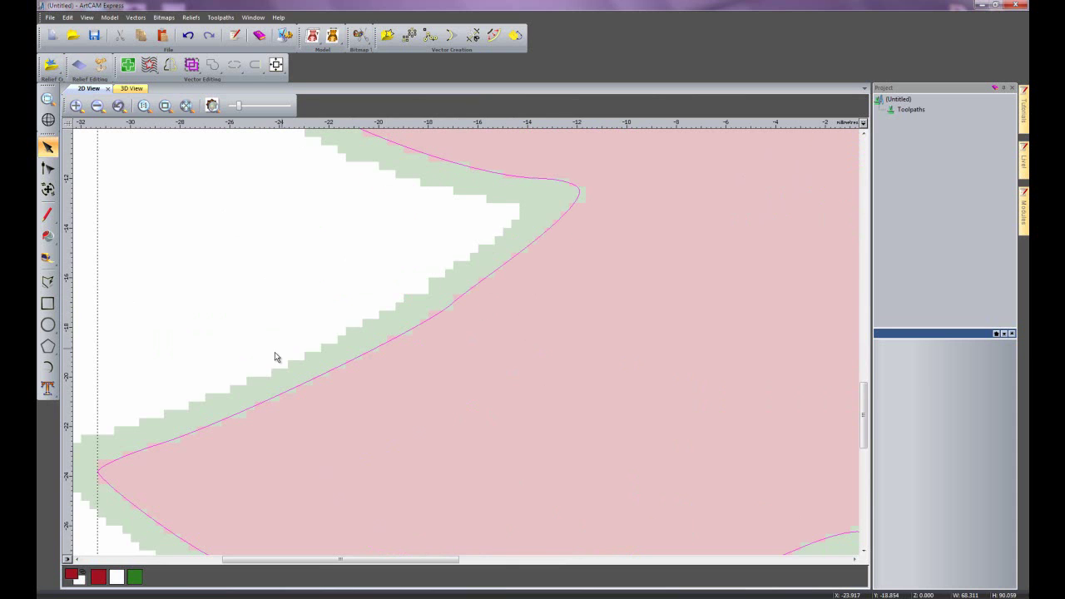
{"action": "scroll", "coordinate": [291, 386], "scroll_direction": "down", "scroll_amount": 2}
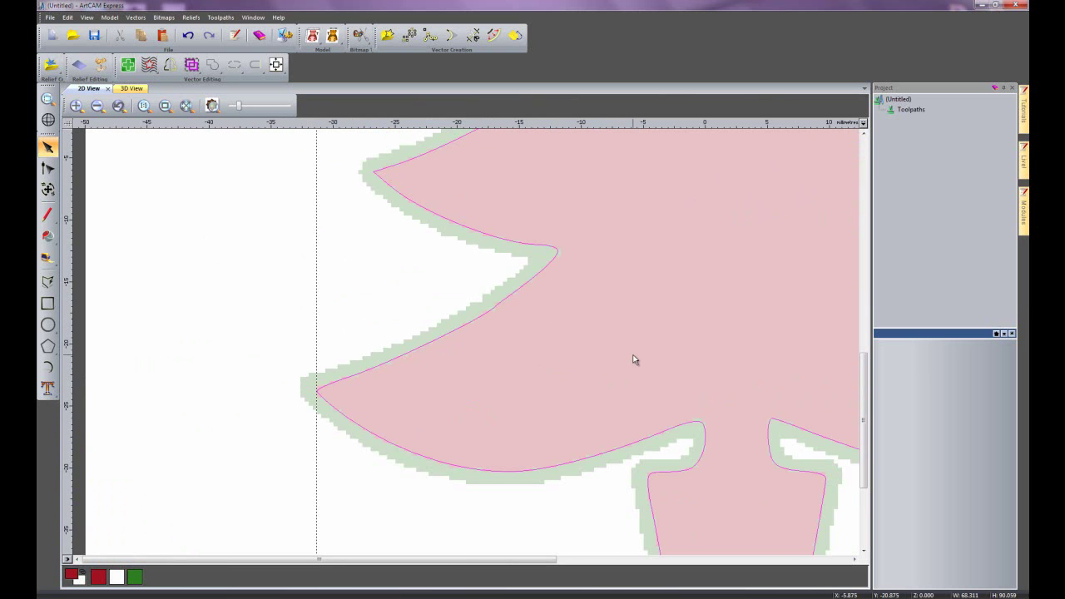
{"action": "scroll", "coordinate": [633, 359], "scroll_direction": "down", "scroll_amount": 4}
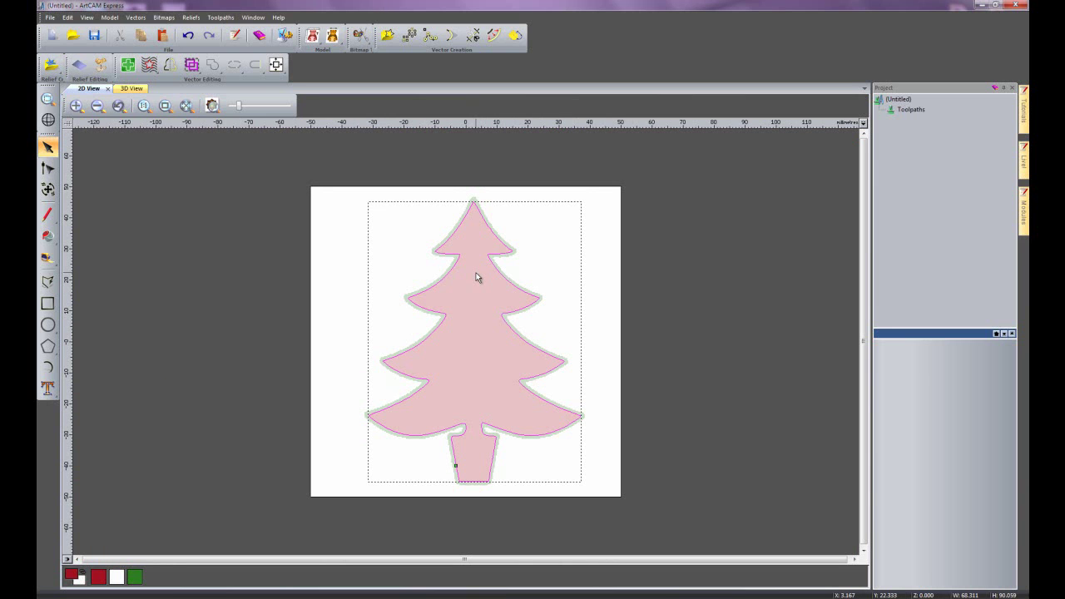
{"action": "left_click", "coordinate": [343, 250]}
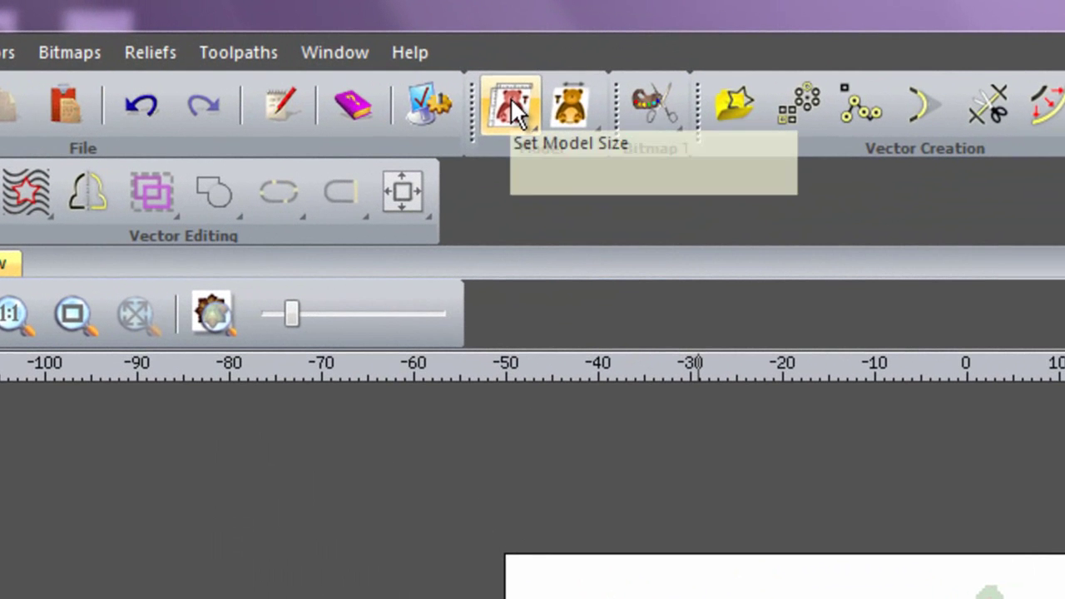
{"action": "left_click", "coordinate": [473, 87]}
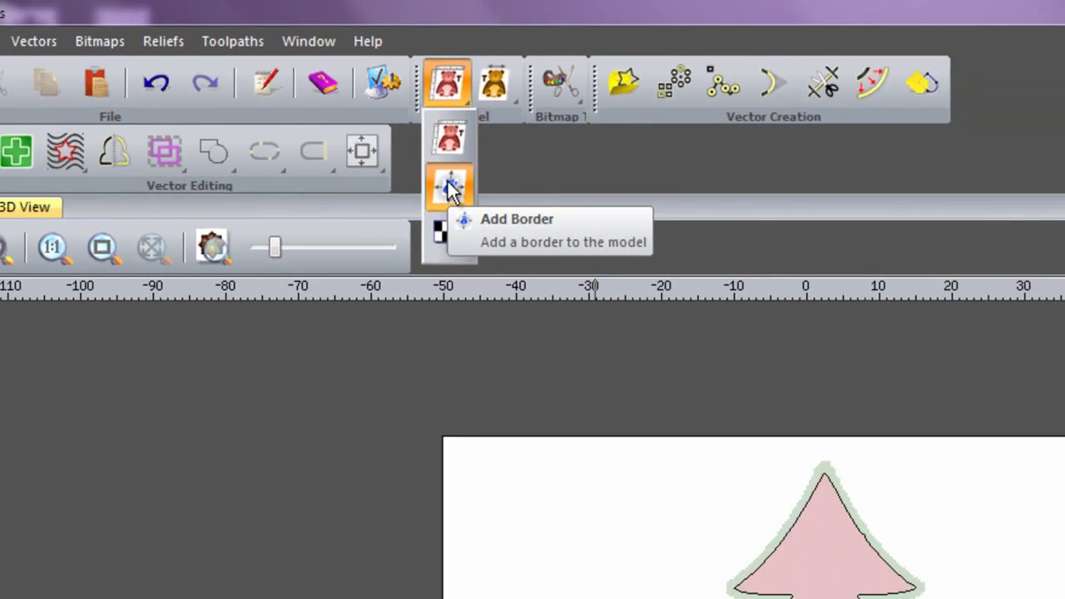
{"action": "left_click", "coordinate": [513, 237]}
{"action": "left_click_drag", "start_coordinate": [524, 207], "coordinate": [698, 206]}
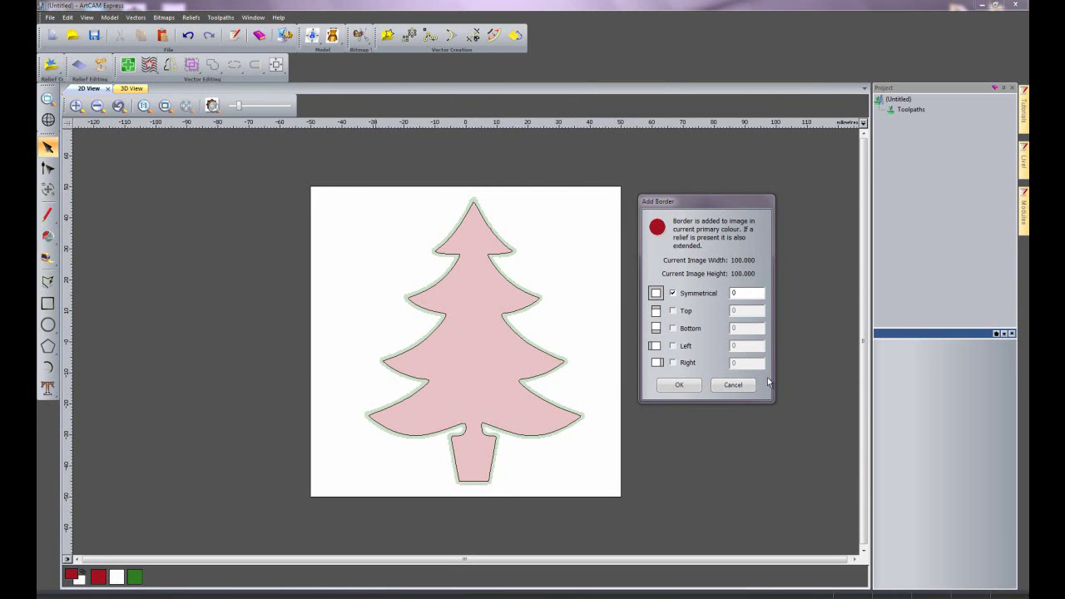
{"action": "left_click", "coordinate": [745, 392]}
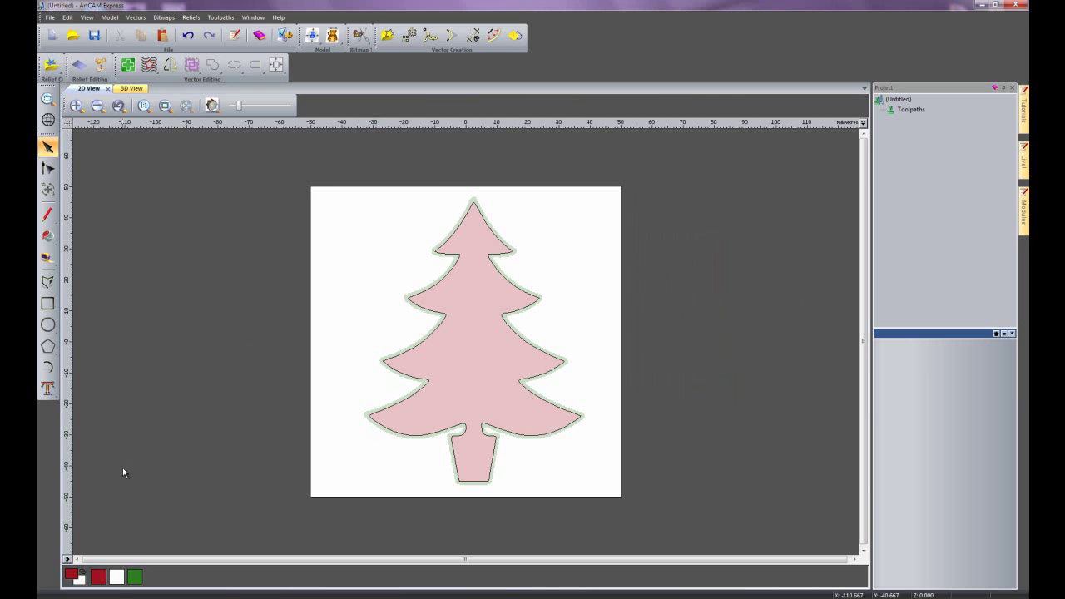
Add a symmetrical white border around the tree image, extending the model to 200 mm square.
{"action": "left_click", "coordinate": [116, 577]}
{"action": "left_click", "coordinate": [312, 35]}
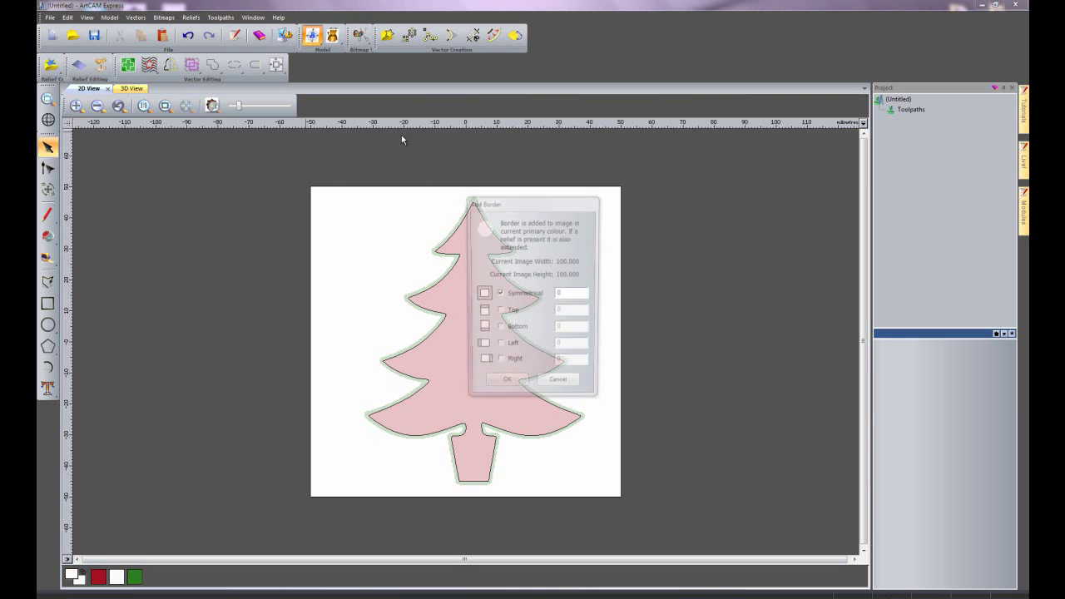
{"action": "left_click_drag", "start_coordinate": [521, 204], "coordinate": [705, 210]}
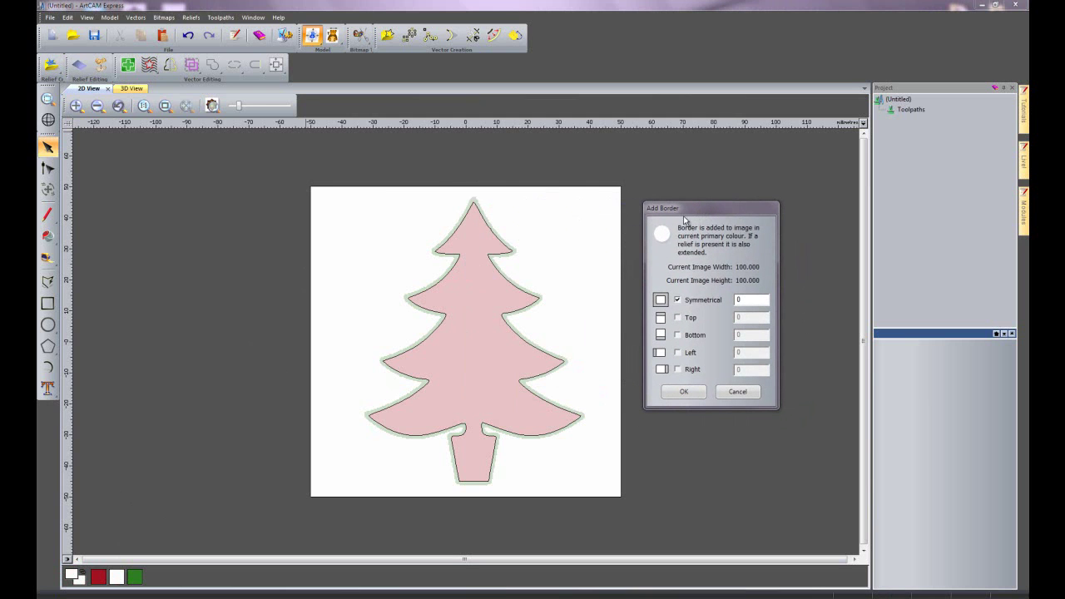
{"action": "double_click", "coordinate": [752, 299]}
{"action": "left_click", "coordinate": [693, 395]}
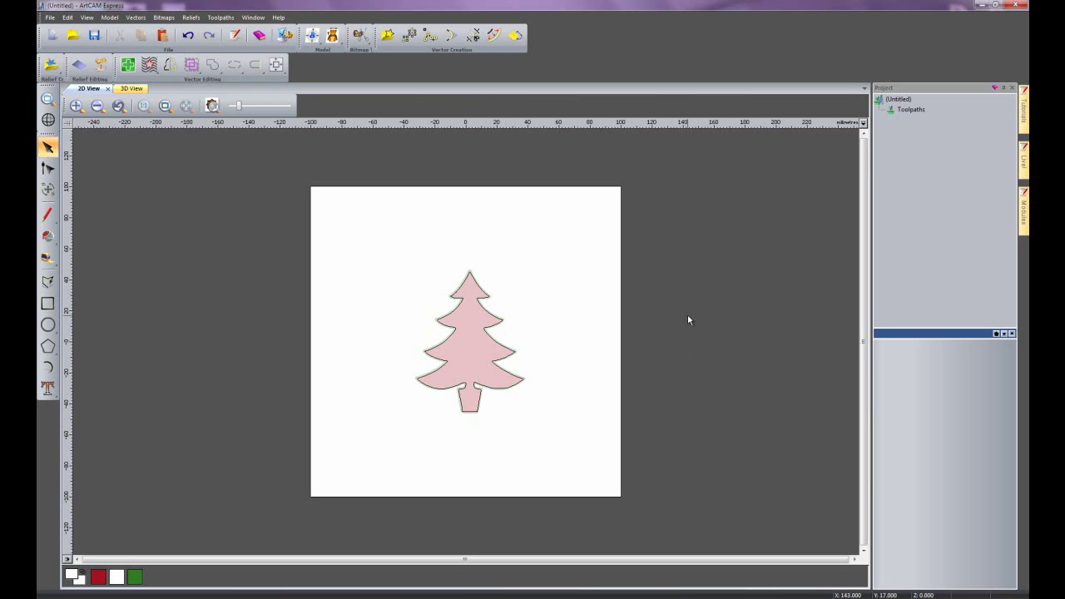
Draw a rectangle around the tree and set its width to 150 mm and height to 175 mm.
{"action": "left_click", "coordinate": [48, 304]}
{"action": "left_click_drag", "start_coordinate": [352, 220], "coordinate": [556, 459]}
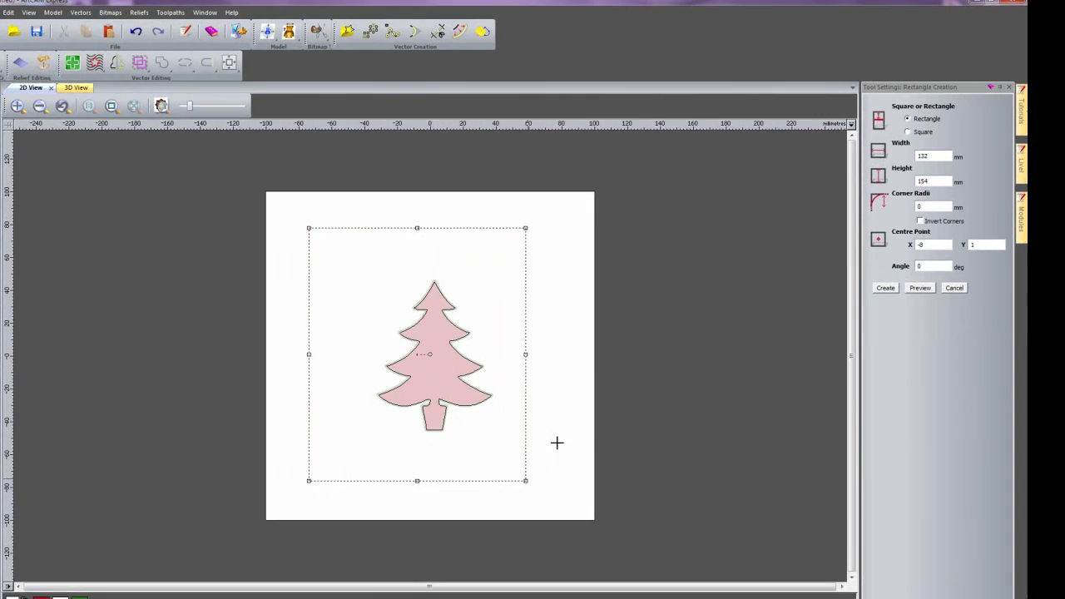
{"action": "double_click", "coordinate": [919, 156]}
{"action": "type", "text": "150"}
{"action": "key", "text": "Tab"}
{"action": "type", "text": "175"}
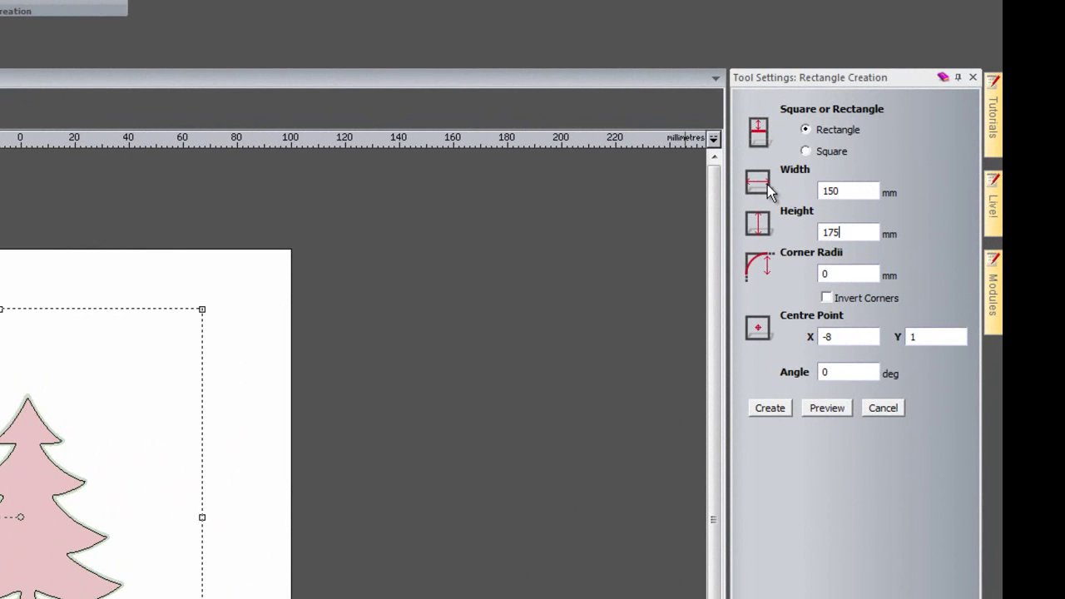
Create the rectangle with its centre point at X 0, Y 0, deselect it and hide the bitmap.
{"action": "double_click", "coordinate": [836, 341]}
{"action": "type", "text": "0"}
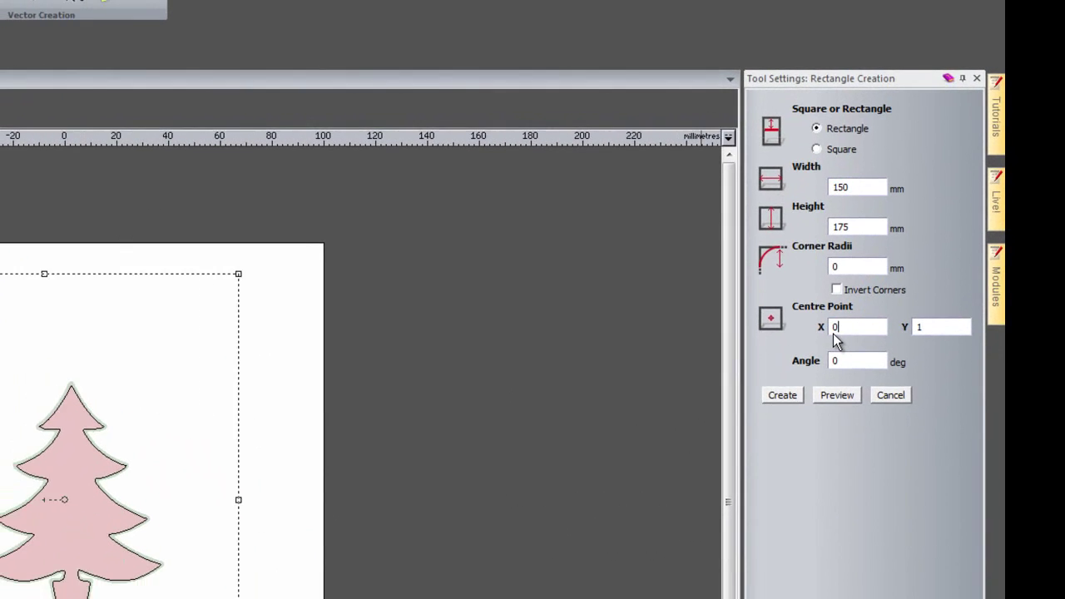
{"action": "key", "text": "Tab"}
{"action": "type", "text": "0"}
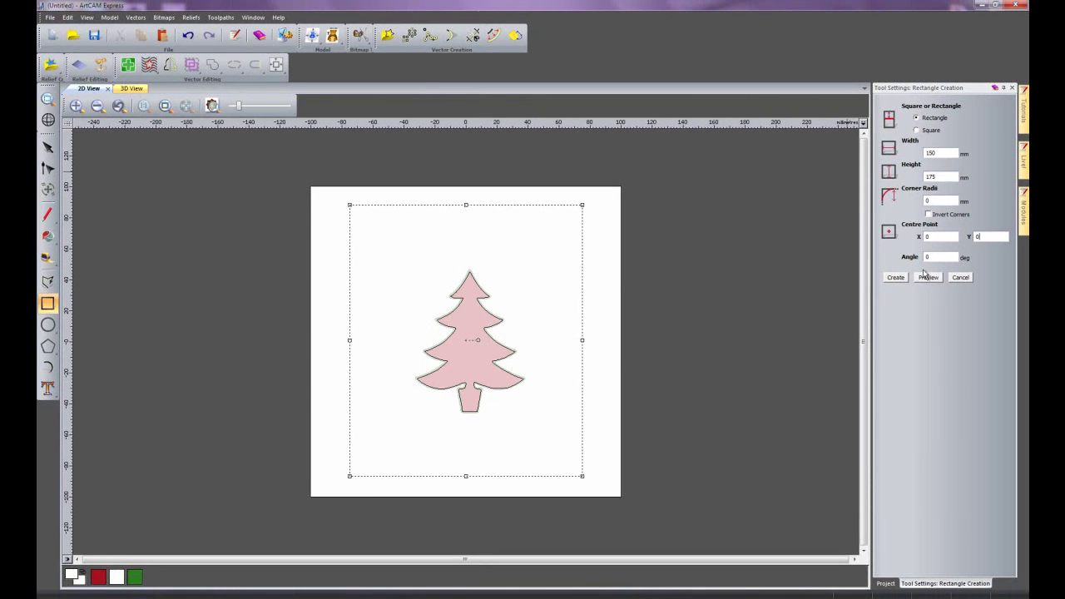
{"action": "left_click", "coordinate": [929, 279]}
{"action": "left_click", "coordinate": [896, 278]}
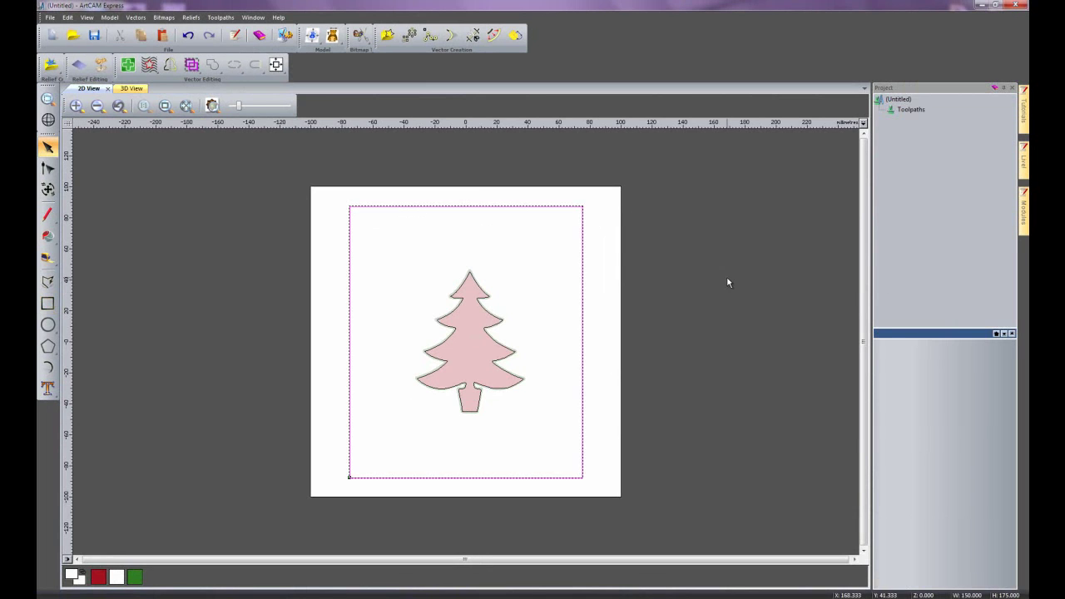
{"action": "left_click", "coordinate": [615, 251]}
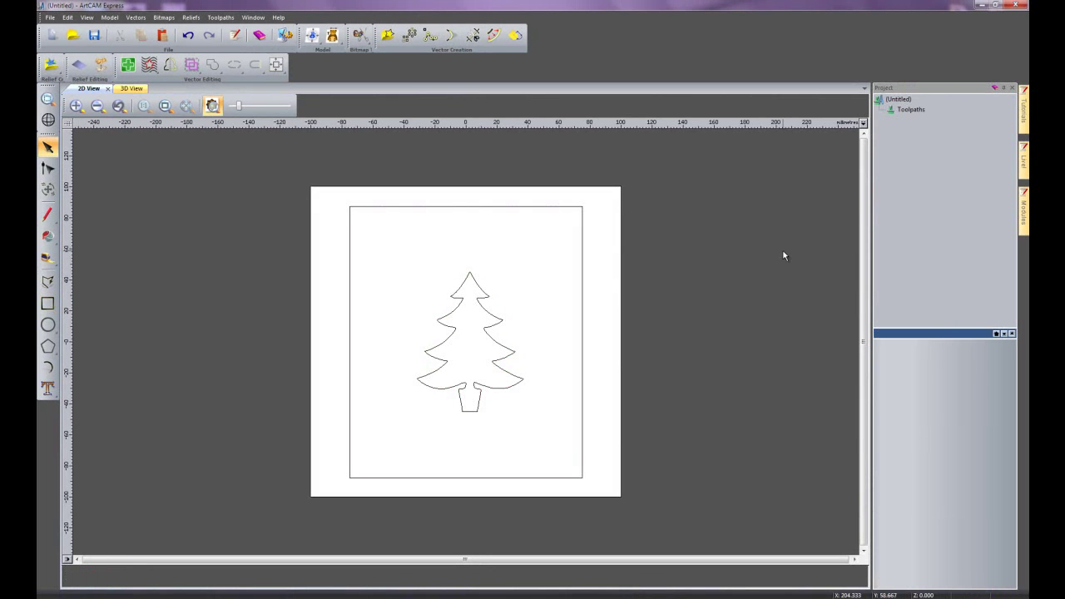
Start a 2D profiling toolpath on the tree vector and set it to cut inside the outline.
{"action": "left_click", "coordinate": [915, 110]}
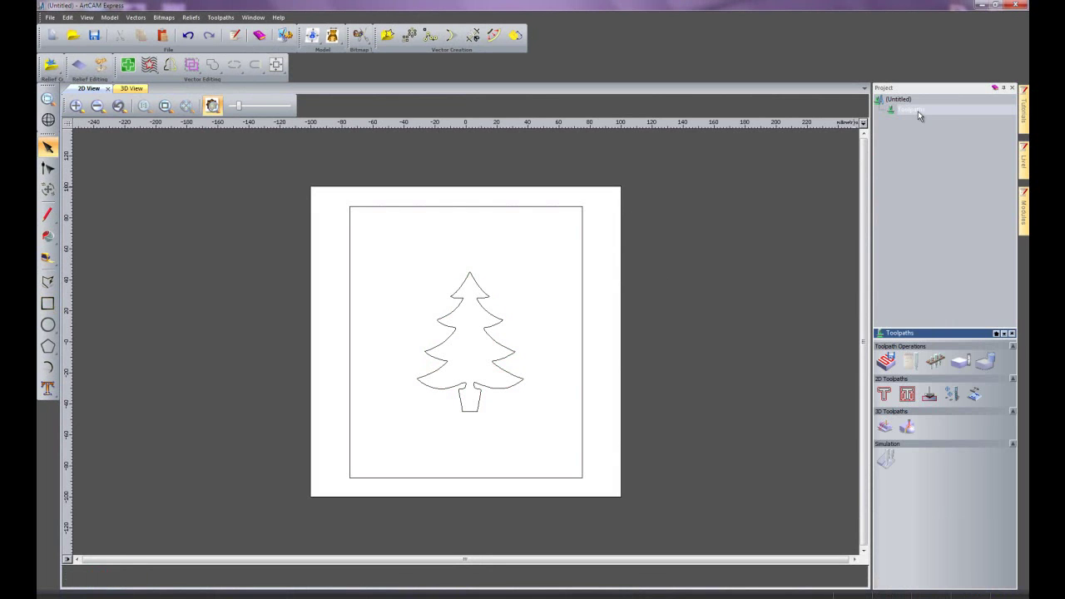
{"action": "left_click", "coordinate": [884, 395]}
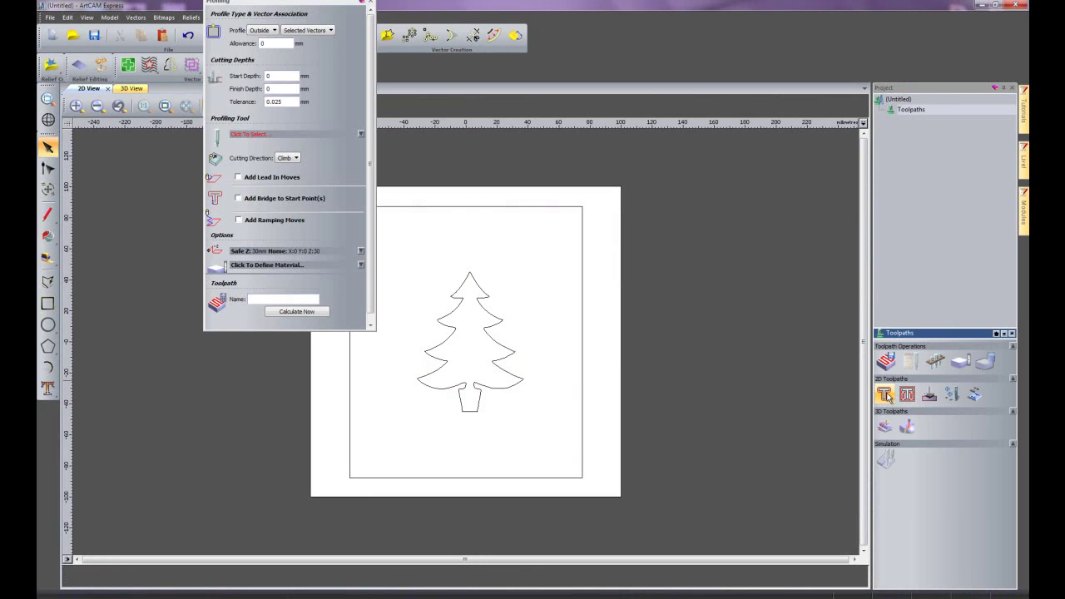
{"action": "left_click_drag", "start_coordinate": [296, 3], "coordinate": [951, 342]}
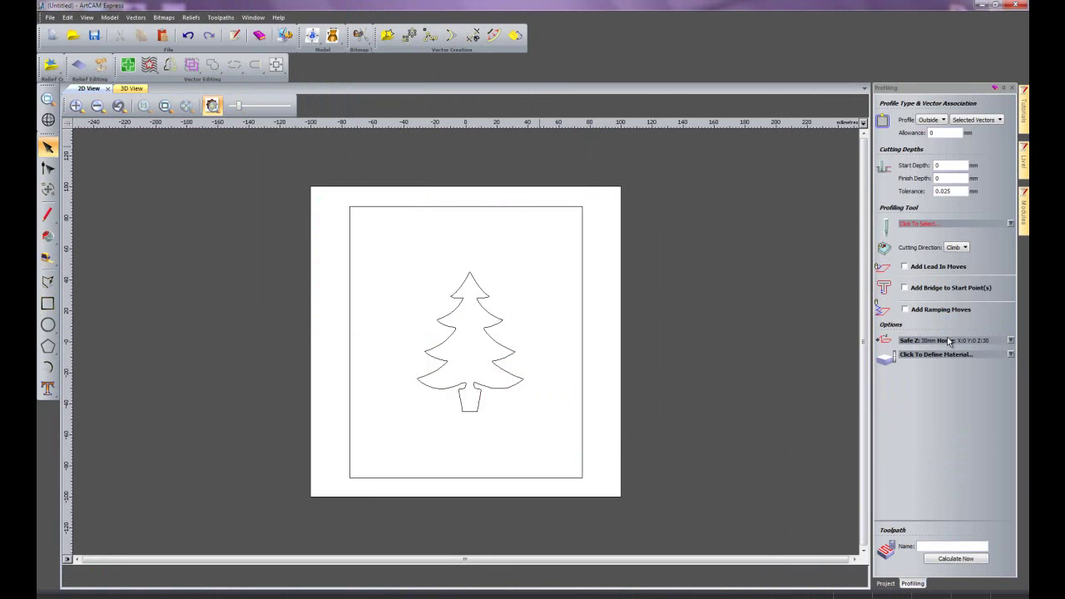
{"action": "left_click", "coordinate": [476, 301]}
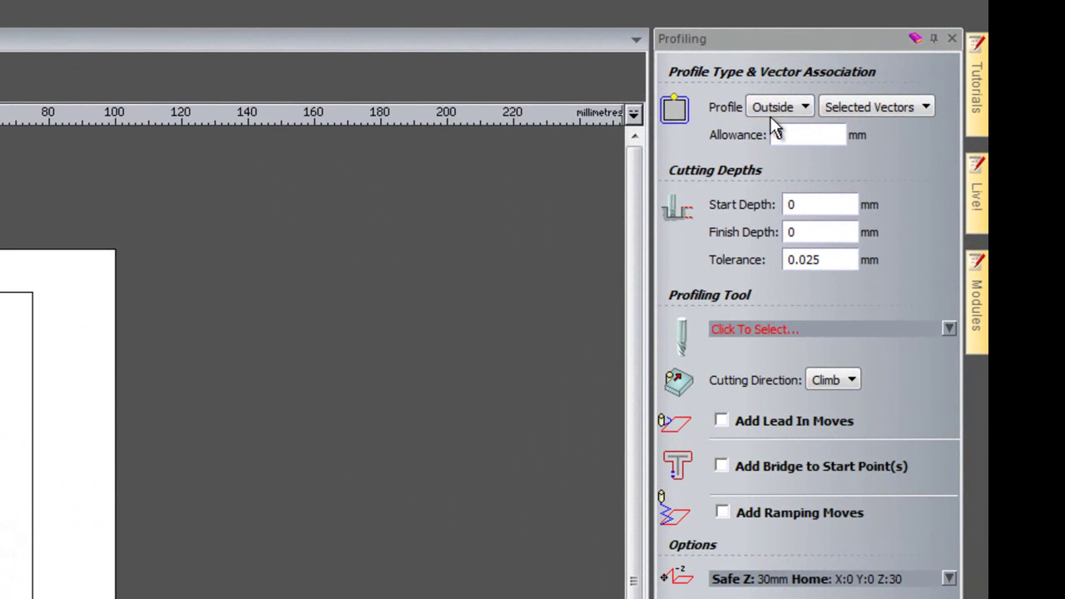
{"action": "left_click", "coordinate": [778, 109]}
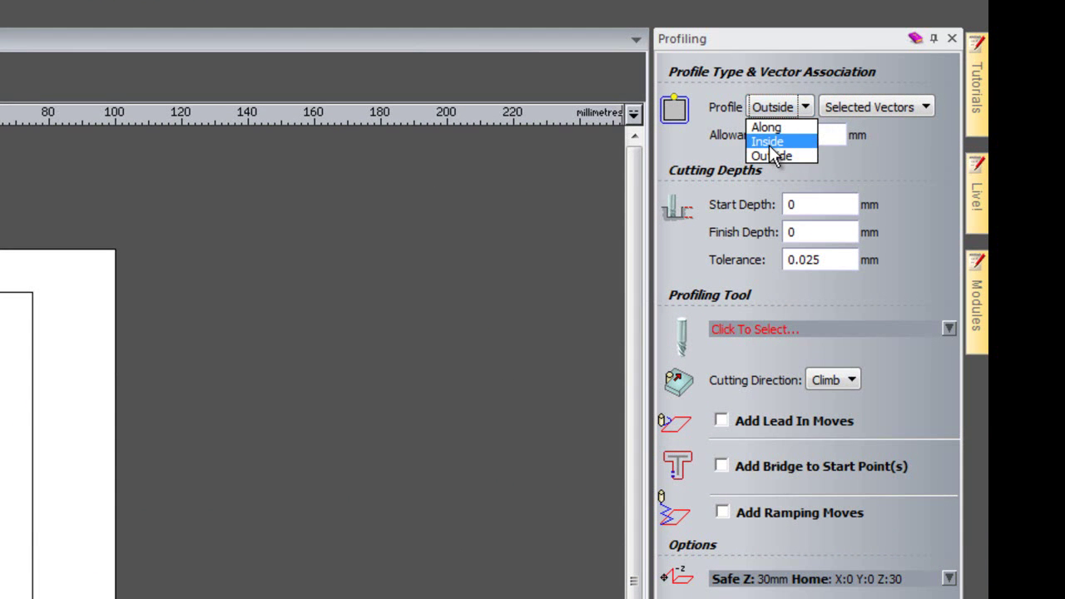
{"action": "left_click", "coordinate": [770, 143]}
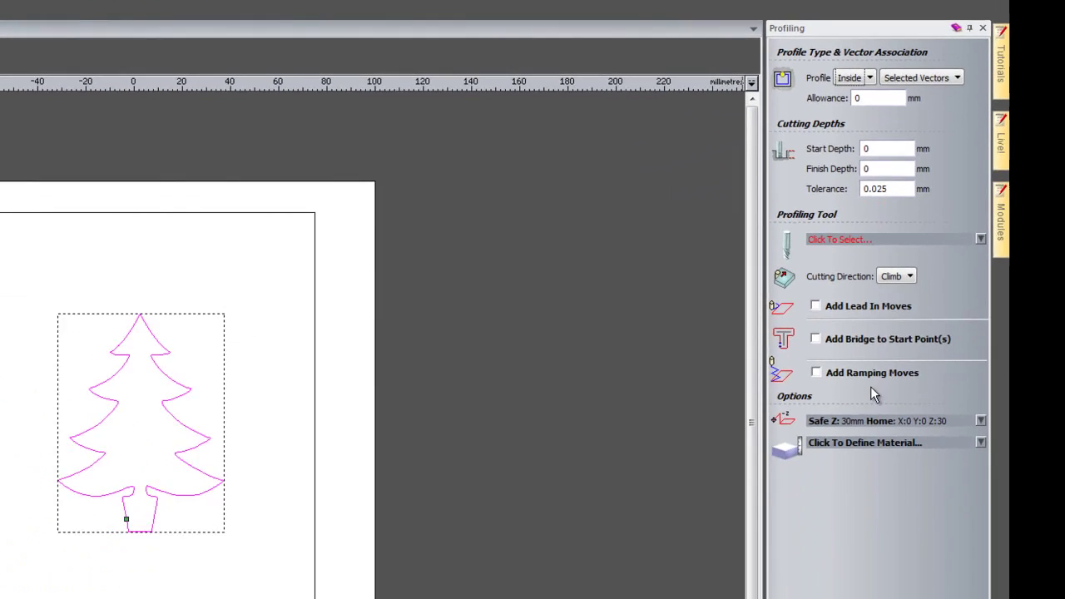
Define a material thickness of 3 mm and set the tree profile's finish depth to 3.1 mm.
{"action": "left_click", "coordinate": [871, 458]}
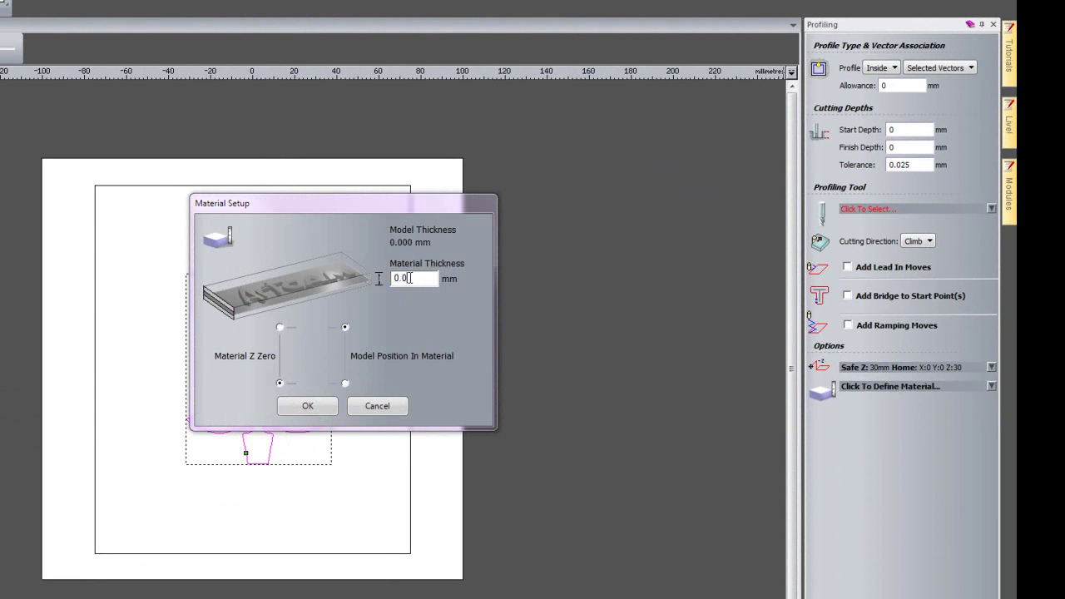
{"action": "type", "text": "3"}
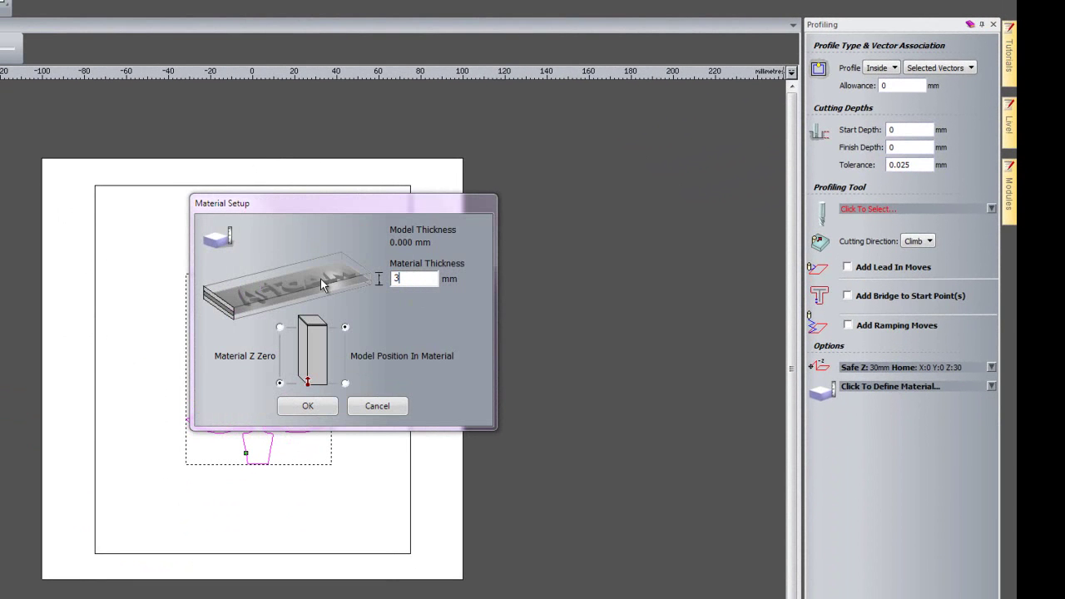
{"action": "left_click", "coordinate": [305, 406]}
{"action": "double_click", "coordinate": [887, 147]}
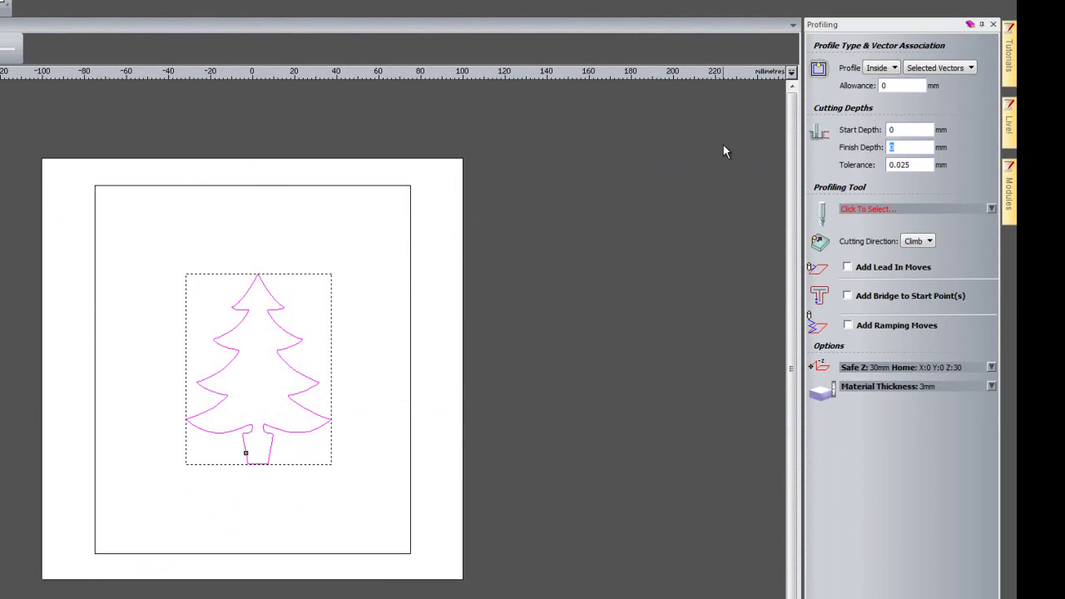
{"action": "type", "text": "3.1"}
Assign the wood or plastic End Mill 3 mm and calculate the tree's inside profile toolpath.
{"action": "left_click", "coordinate": [887, 209]}
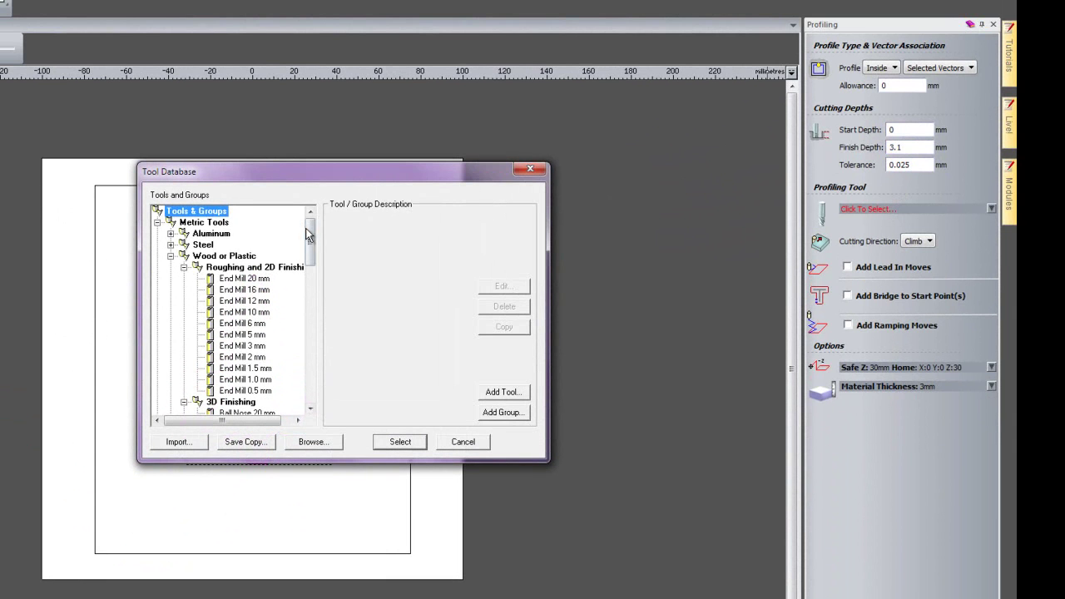
{"action": "left_click", "coordinate": [242, 345]}
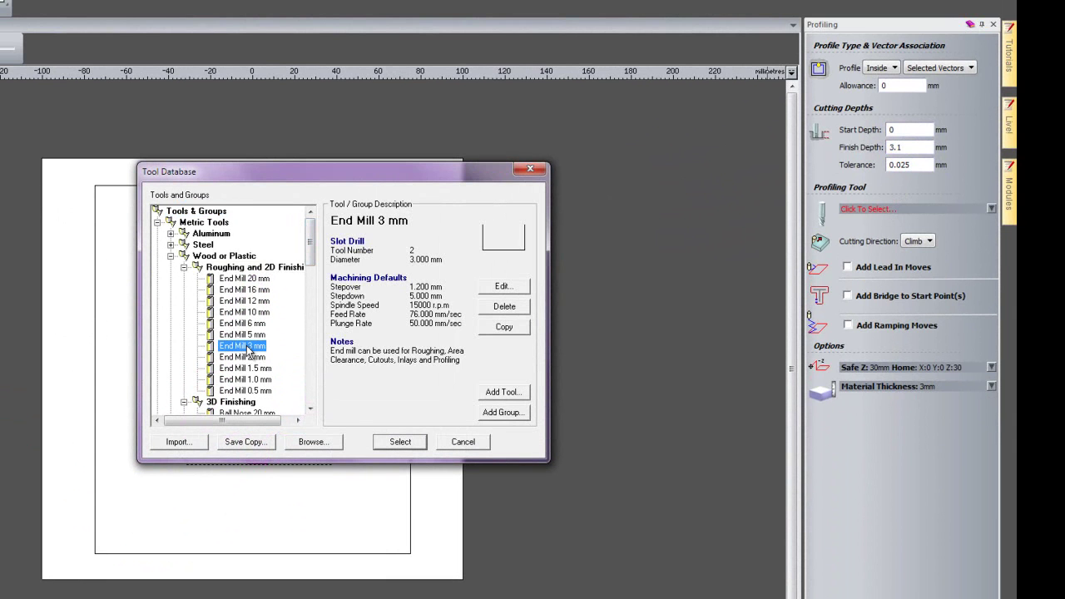
{"action": "left_click", "coordinate": [400, 442]}
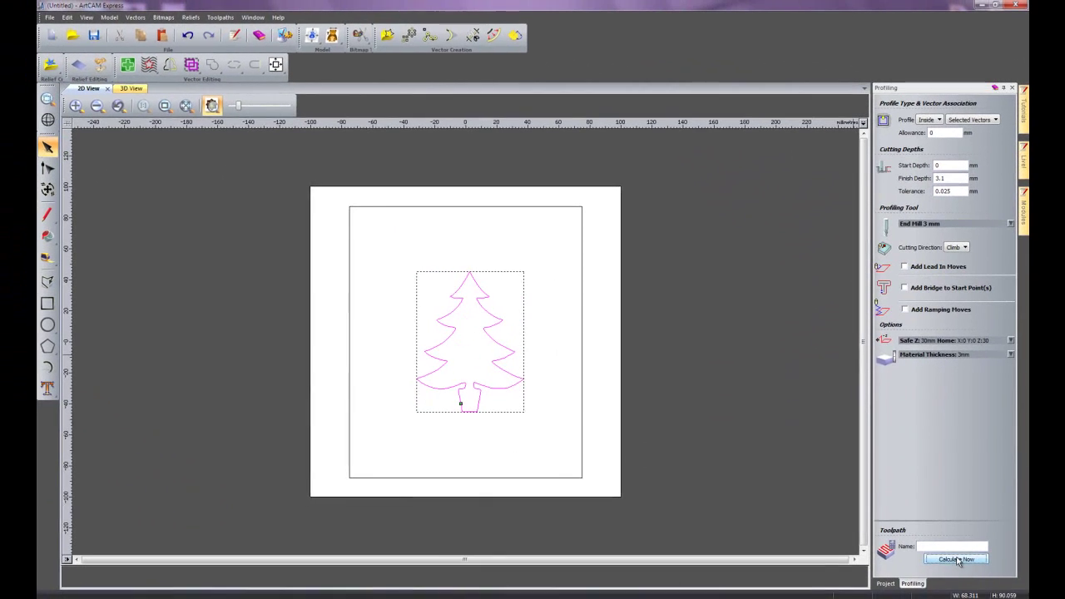
{"action": "left_click", "coordinate": [915, 598]}
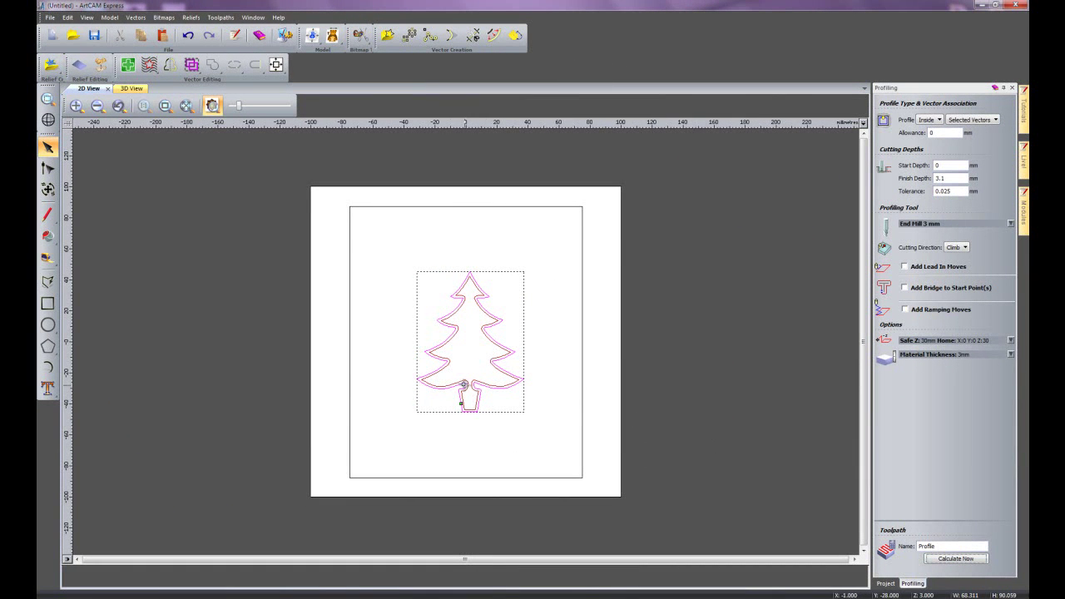
{"action": "left_click", "coordinate": [677, 329]}
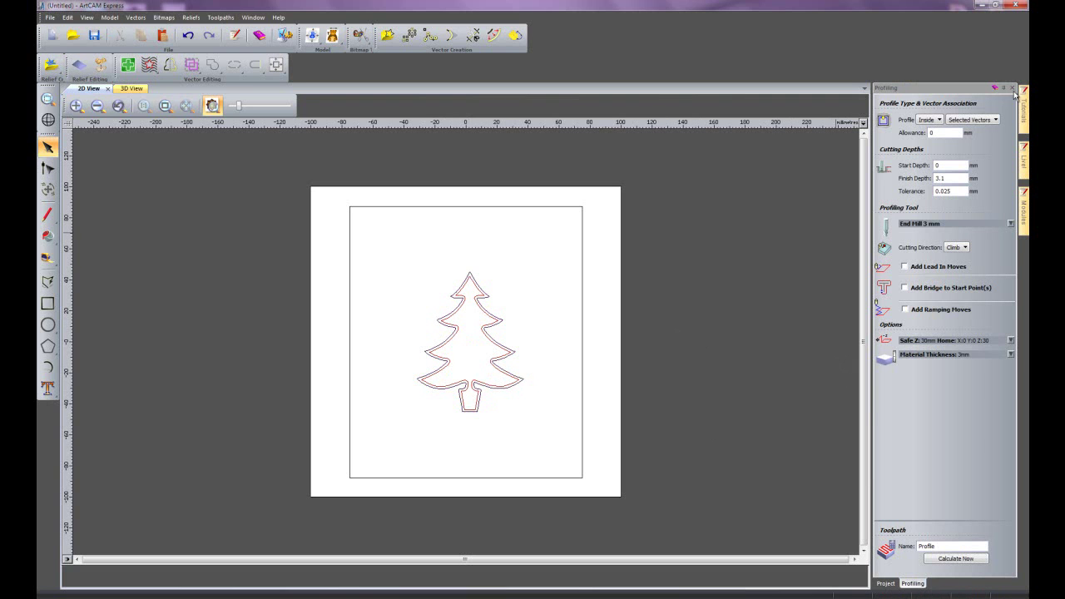
{"action": "left_click", "coordinate": [1013, 87]}
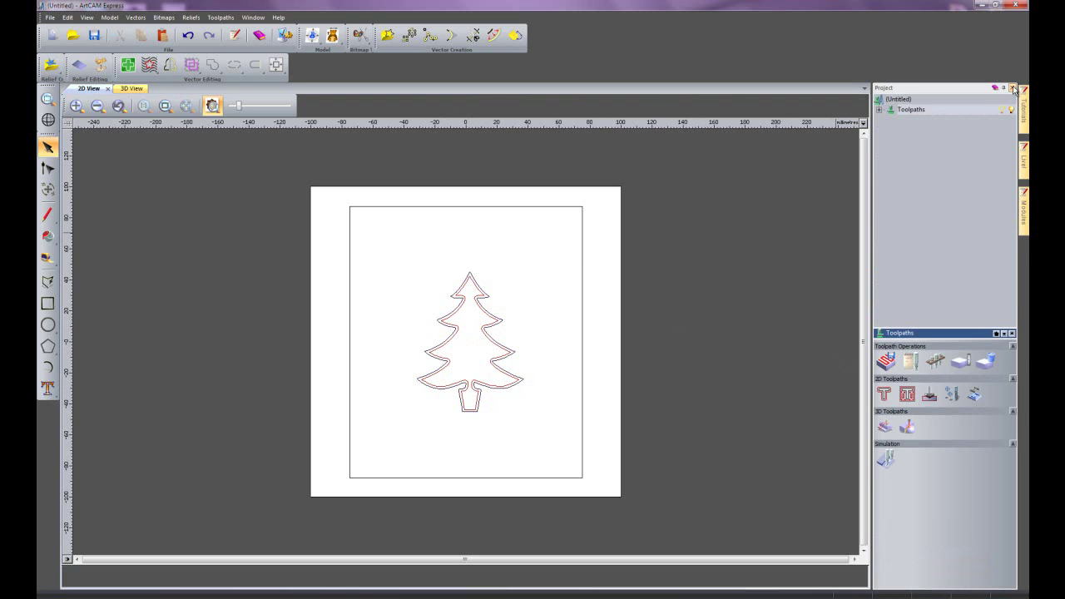
Calculate an outside profile toolpath on the rectangle with a 3.1 mm finish depth and the End Mill 3 mm.
{"action": "left_click", "coordinate": [583, 233]}
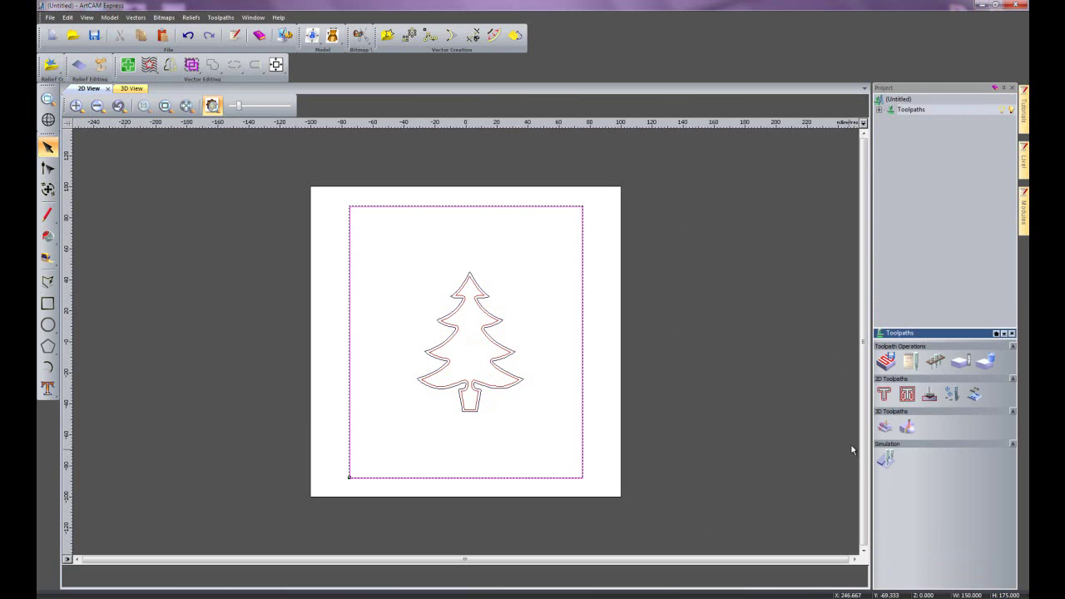
{"action": "left_click", "coordinate": [884, 395]}
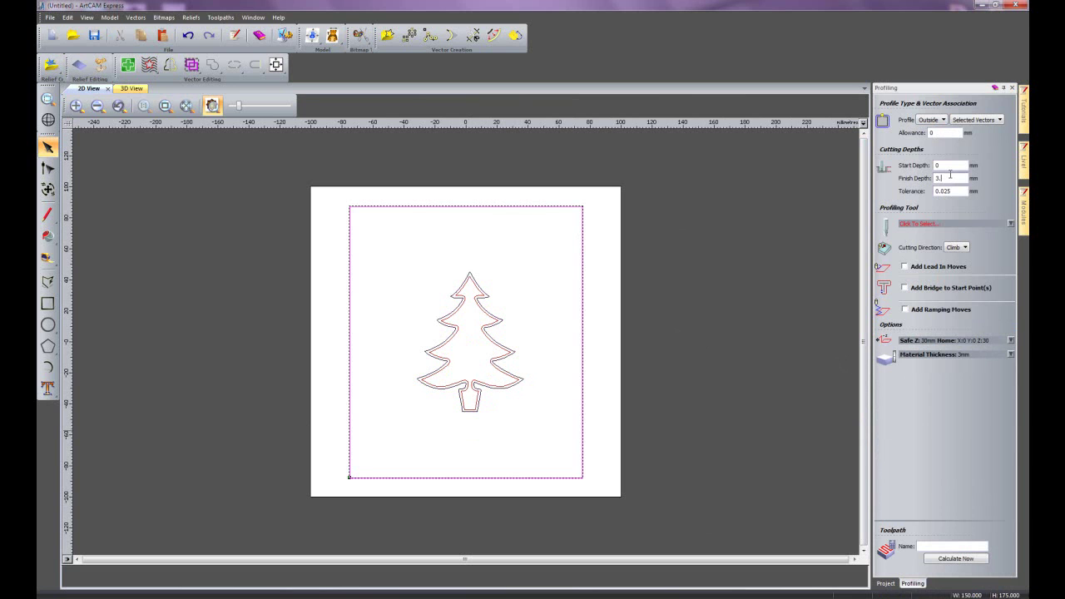
{"action": "left_click", "coordinate": [941, 225]}
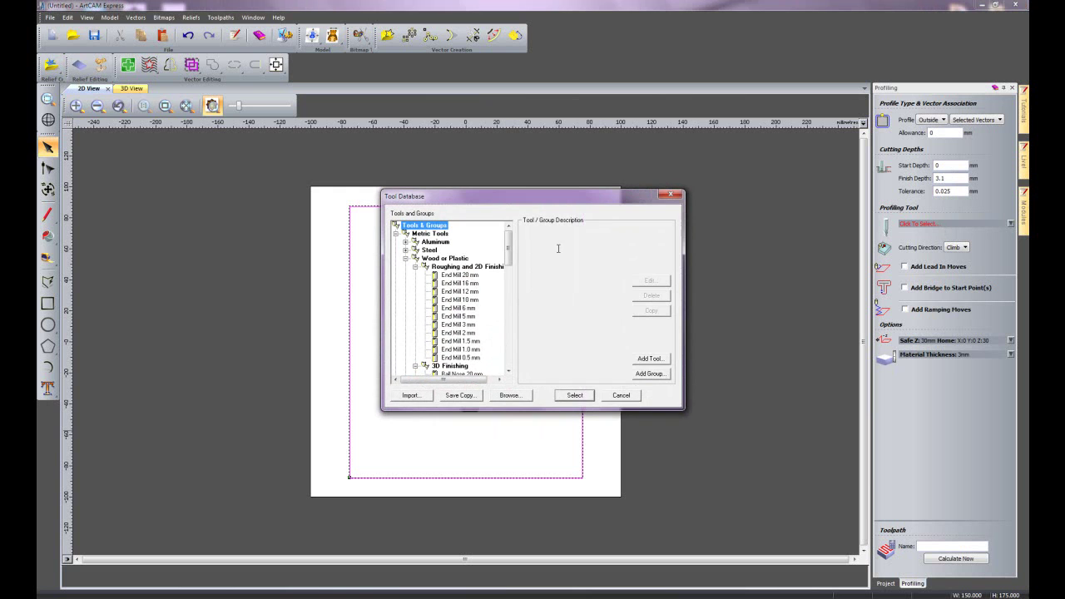
{"action": "left_click", "coordinate": [472, 326]}
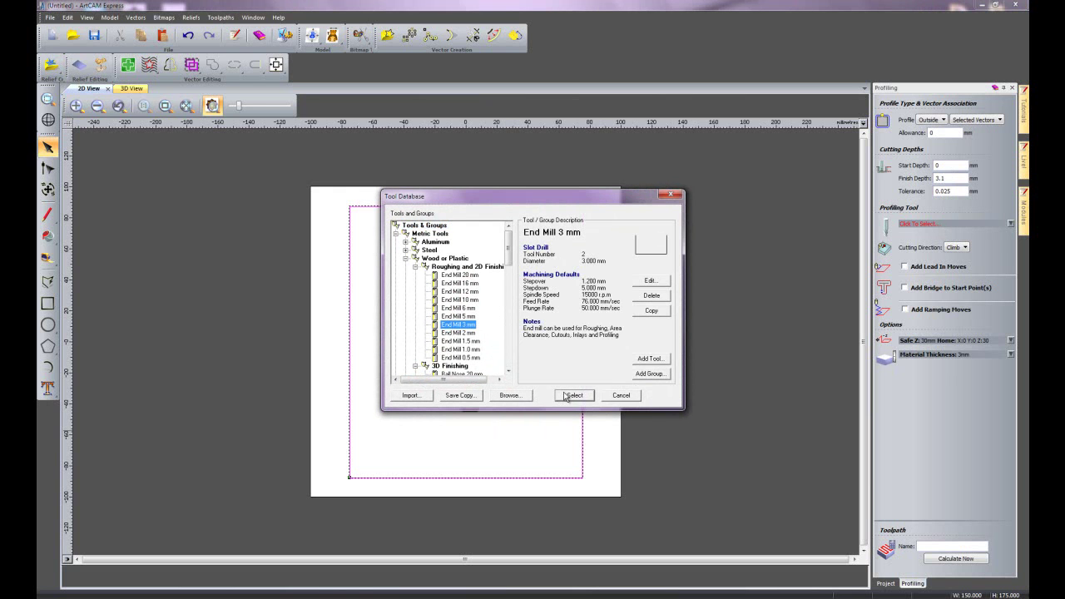
{"action": "left_click", "coordinate": [572, 395]}
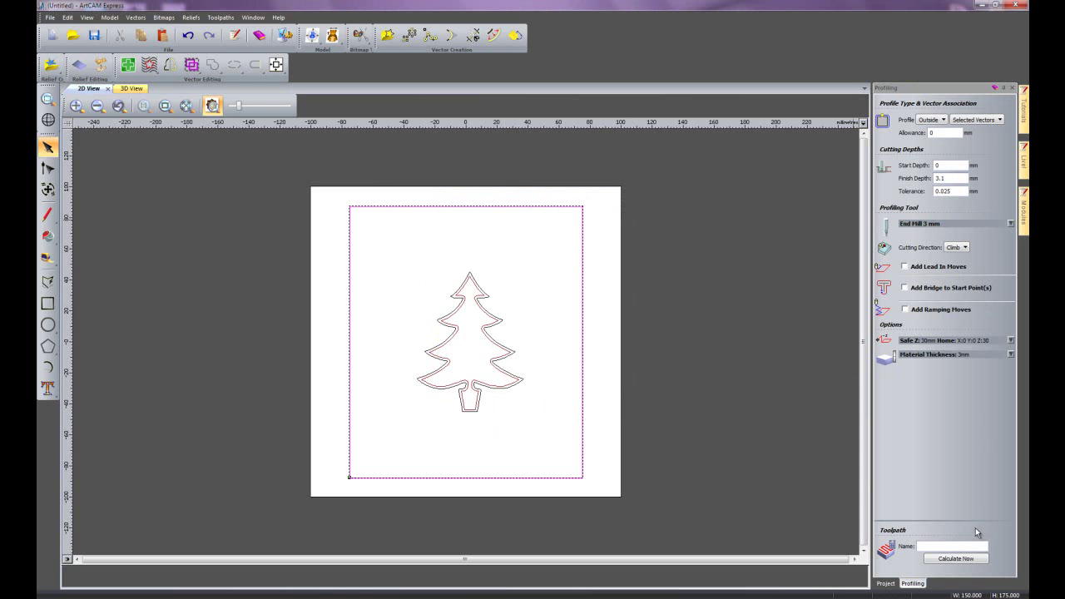
{"action": "left_click", "coordinate": [965, 558]}
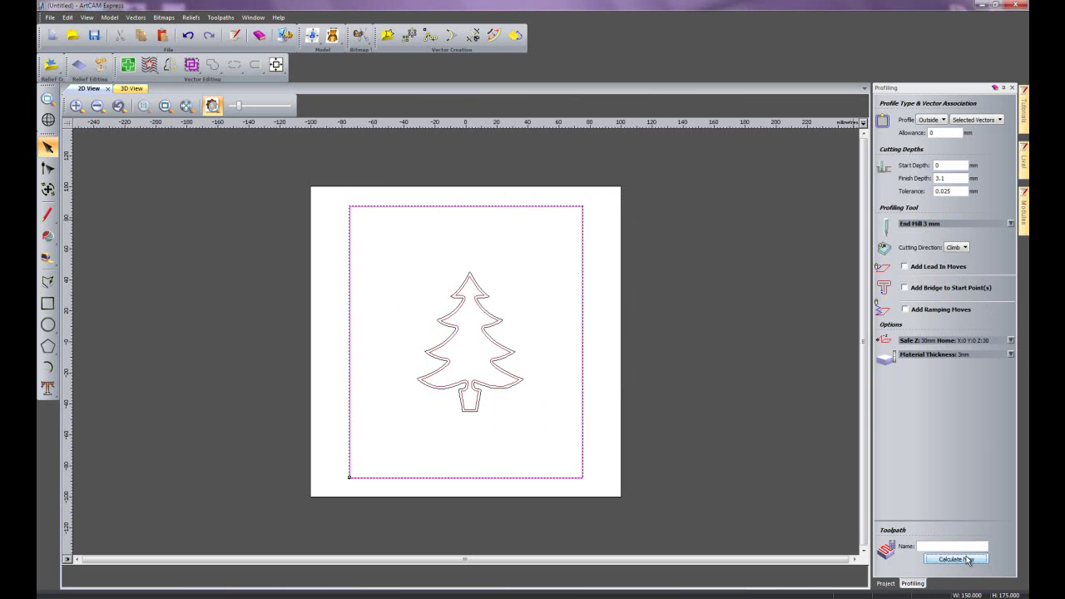
{"action": "left_click", "coordinate": [626, 362]}
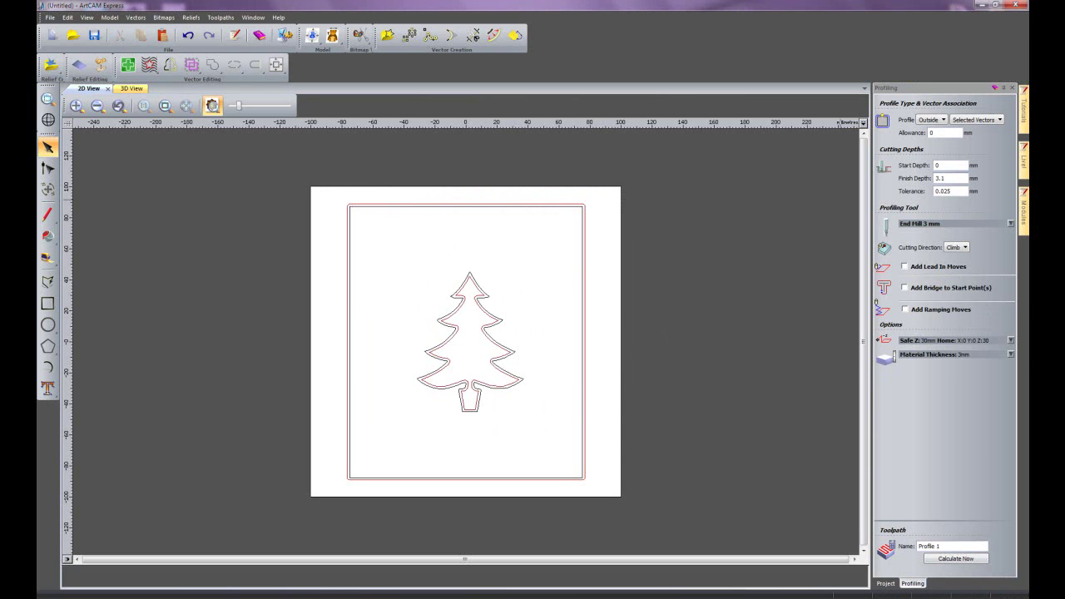
{"action": "left_click", "coordinate": [1013, 88]}
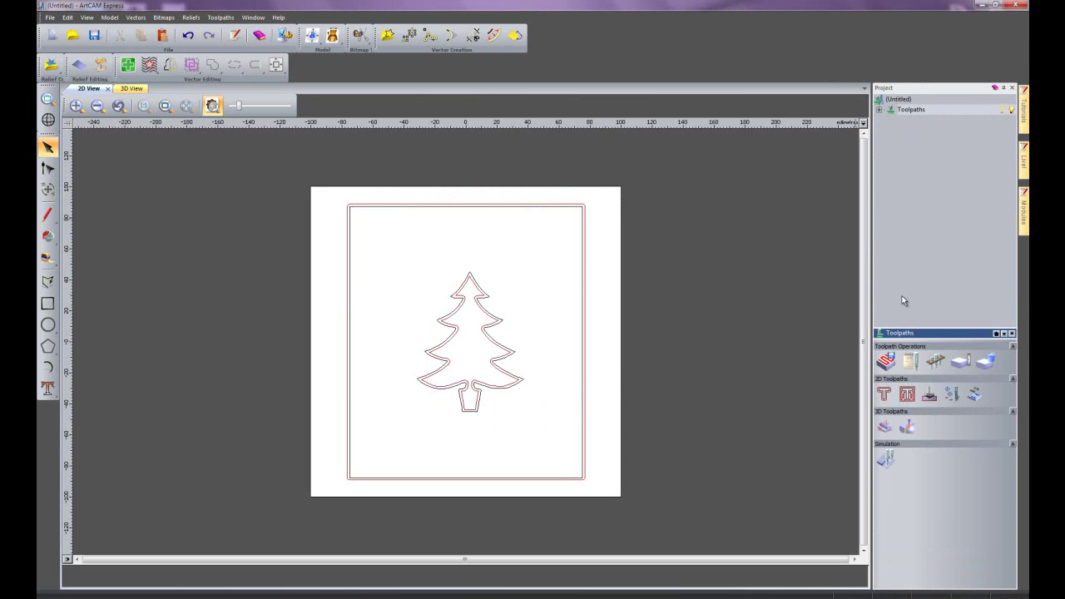
Simulate all toolpaths and inspect the cut tree and rectangle in 3D from above.
{"action": "left_click", "coordinate": [885, 459]}
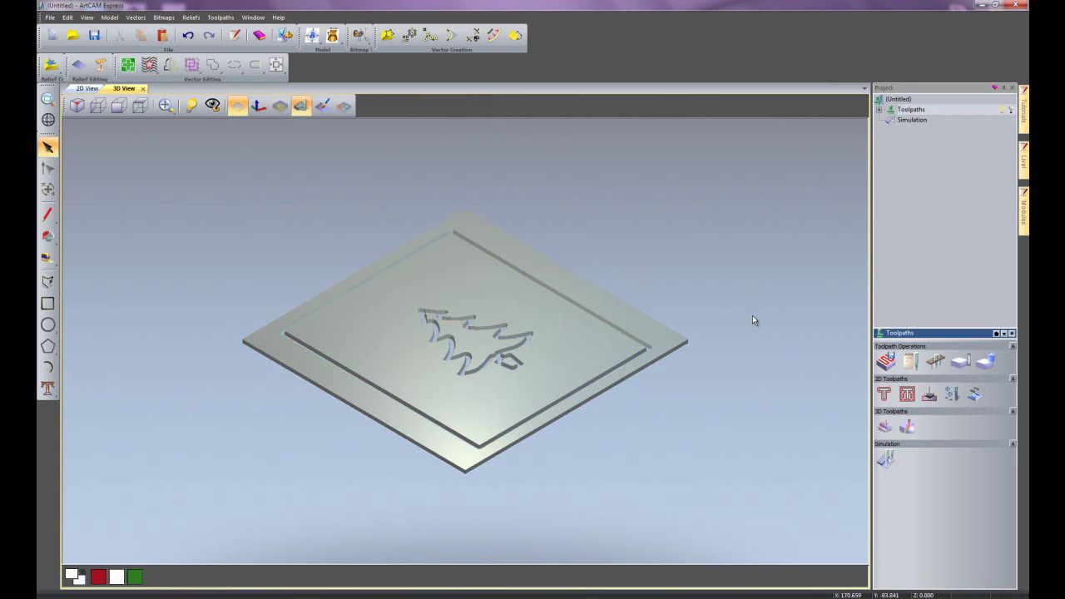
{"action": "left_click_drag", "start_coordinate": [761, 281], "coordinate": [660, 464]}
{"action": "left_click_drag", "start_coordinate": [478, 242], "coordinate": [399, 267]}
{"action": "left_click_drag", "start_coordinate": [593, 268], "coordinate": [629, 314]}
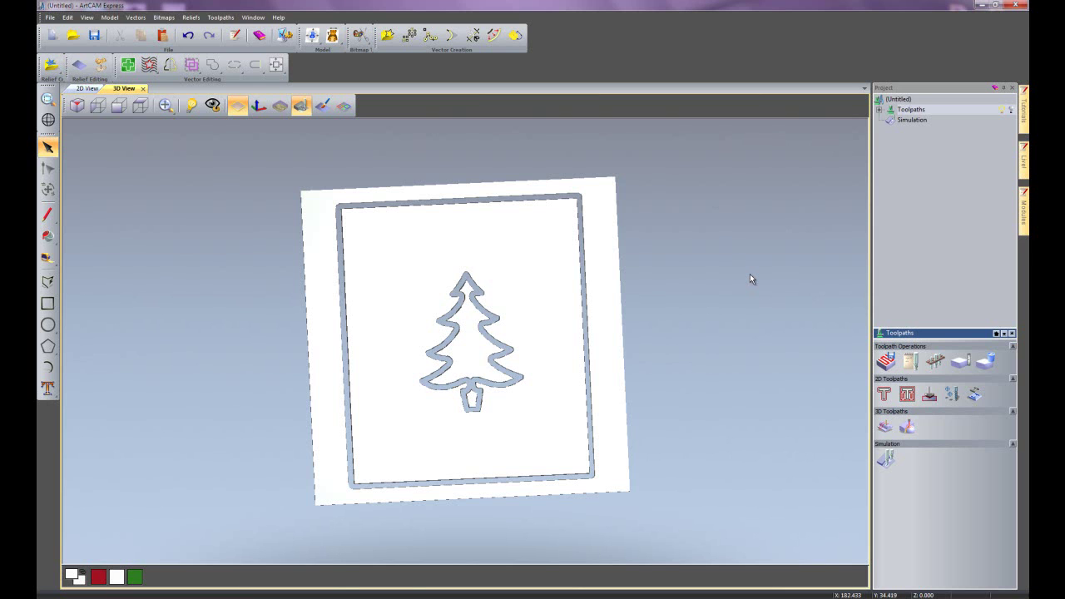
Start a new 300 x 300 mm model, discarding the changes to the current one, and show it in 3D.
{"action": "left_click", "coordinate": [50, 17]}
{"action": "mouse_move", "coordinate": [74, 31]}
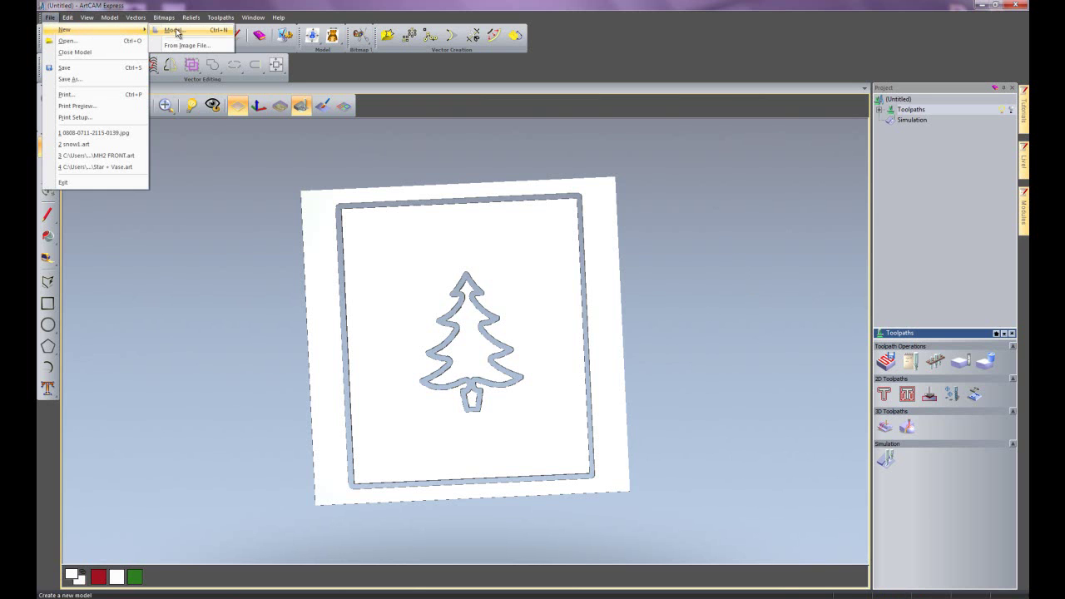
{"action": "left_click", "coordinate": [178, 35]}
{"action": "left_click", "coordinate": [492, 375]}
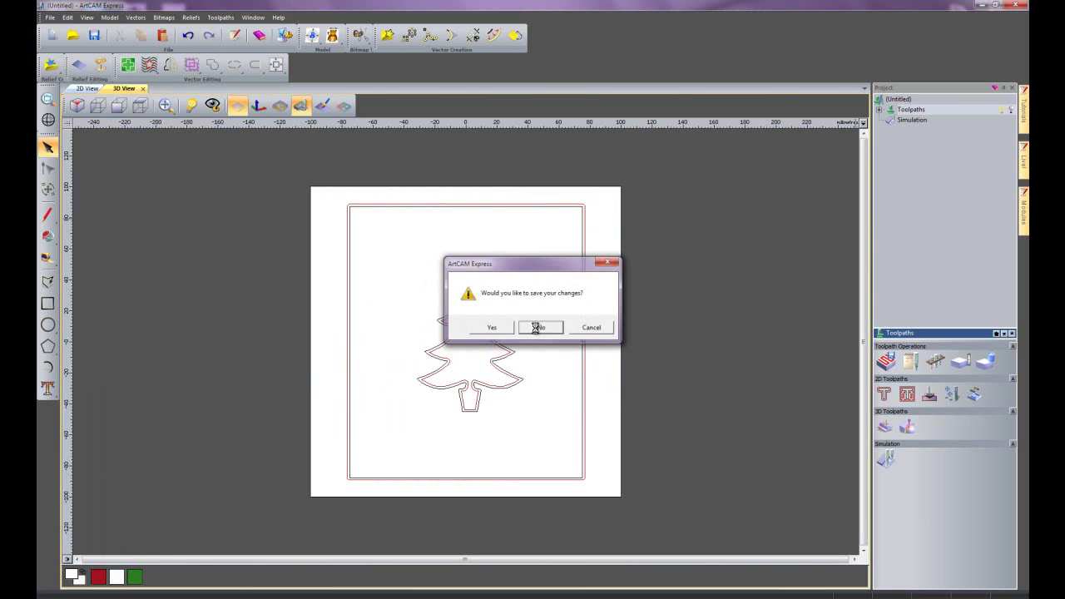
{"action": "left_click", "coordinate": [537, 327]}
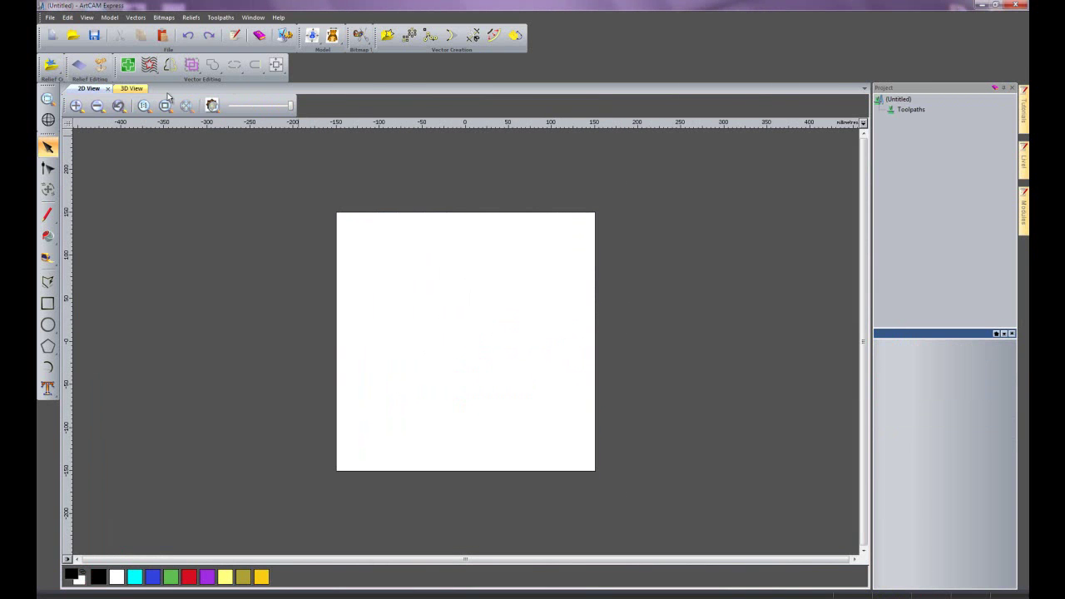
{"action": "left_click", "coordinate": [221, 17]}
{"action": "key", "text": "Escape"}
{"action": "left_click", "coordinate": [125, 88]}
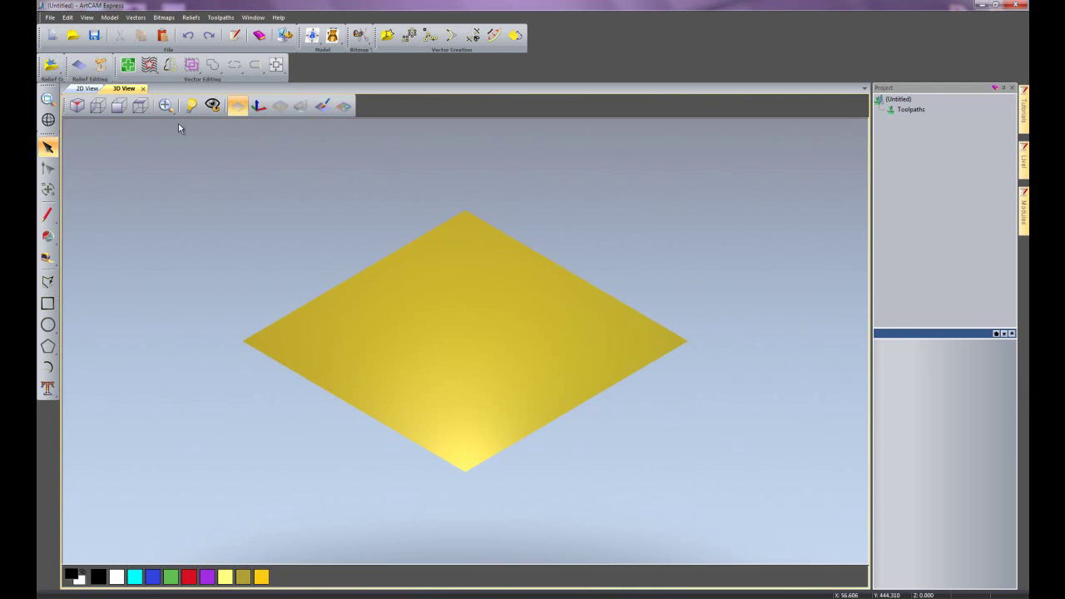
{"action": "left_click_drag", "start_coordinate": [638, 330], "coordinate": [510, 368]}
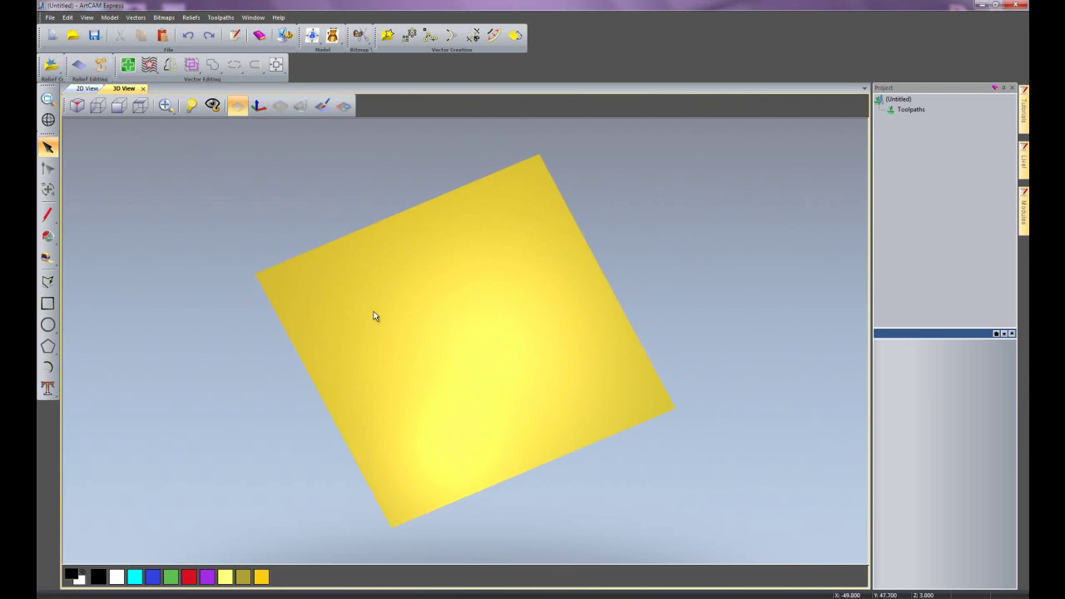
Open the relief clipart and examine the Animals, Greenery, Signs and Objects libraries.
{"action": "left_click", "coordinate": [50, 65]}
{"action": "left_click", "coordinate": [153, 125]}
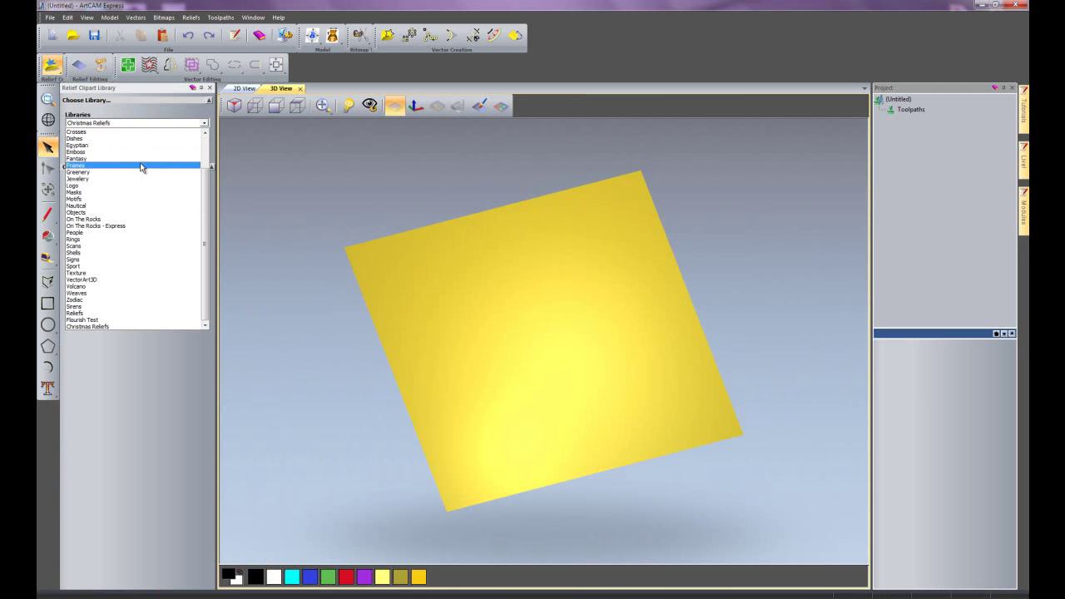
{"action": "scroll", "coordinate": [141, 167], "scroll_direction": "up", "scroll_amount": 2}
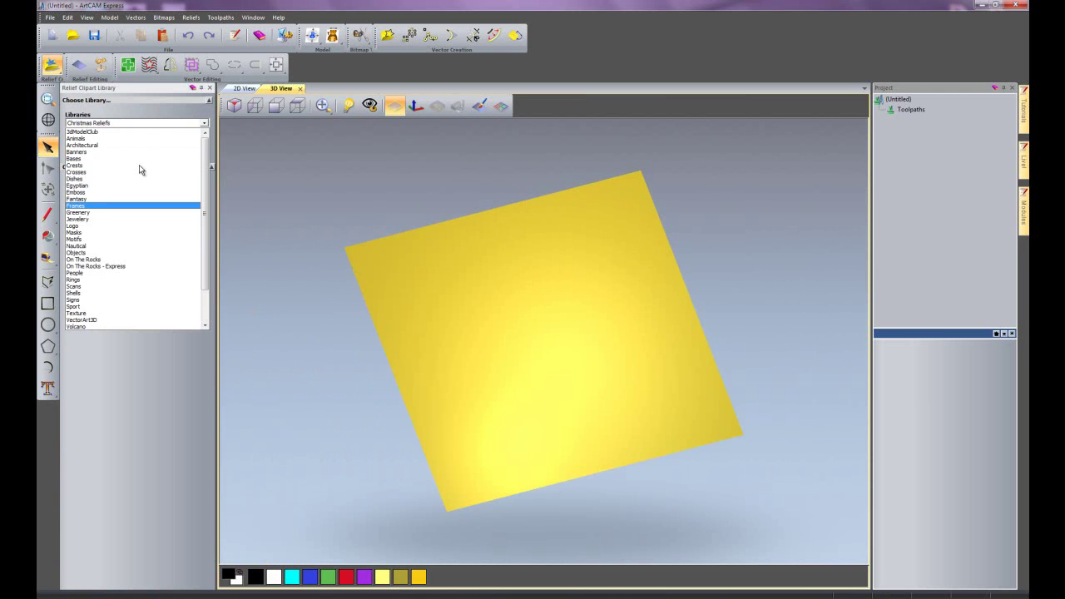
{"action": "left_click", "coordinate": [115, 139]}
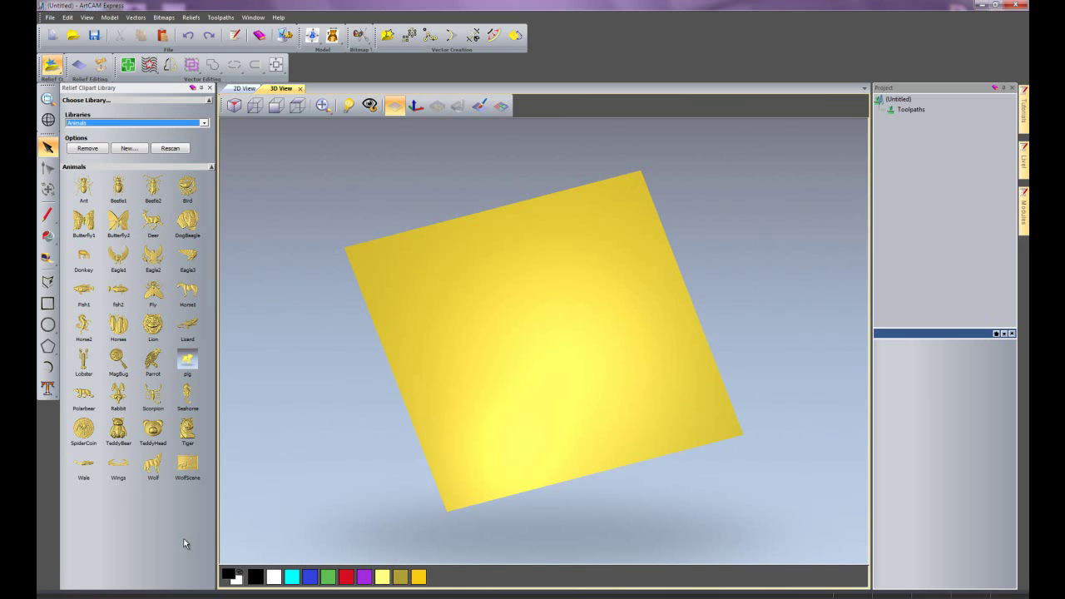
{"action": "left_click", "coordinate": [156, 124]}
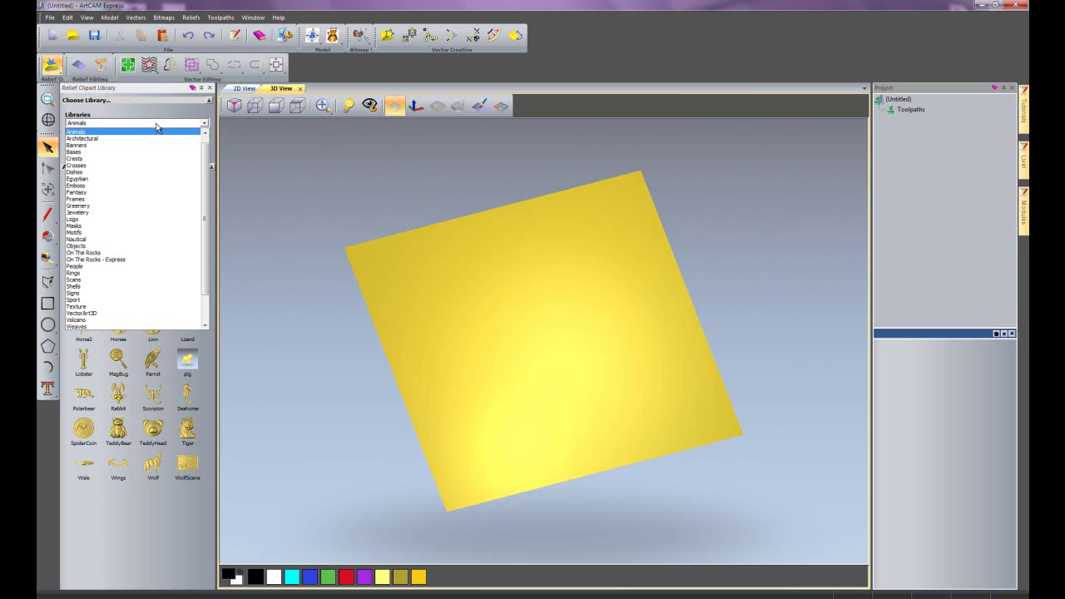
{"action": "left_click", "coordinate": [98, 206]}
{"action": "left_click", "coordinate": [114, 124]}
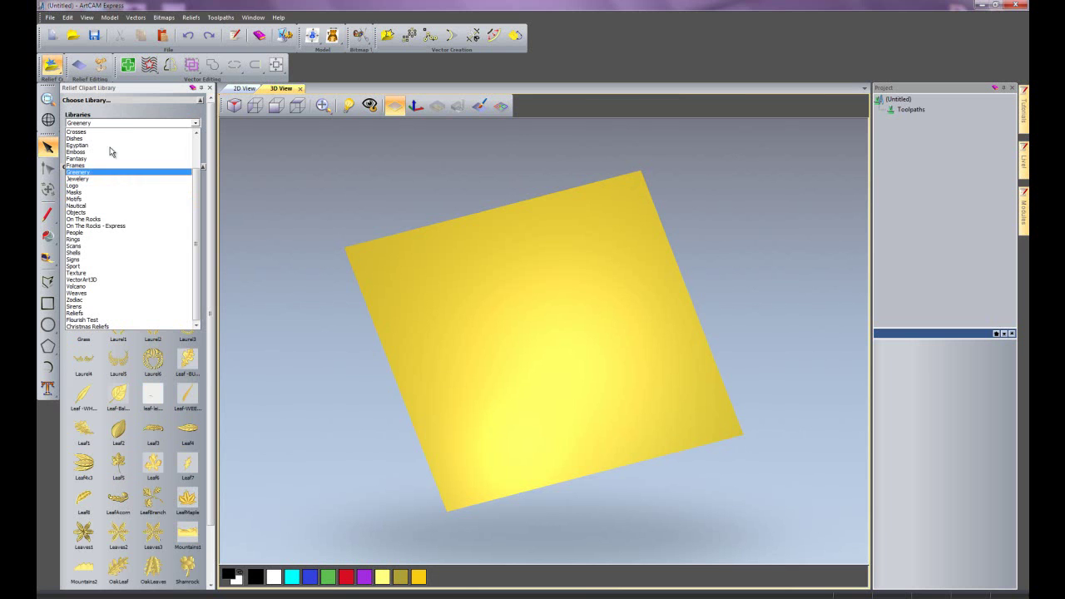
{"action": "left_click", "coordinate": [99, 259]}
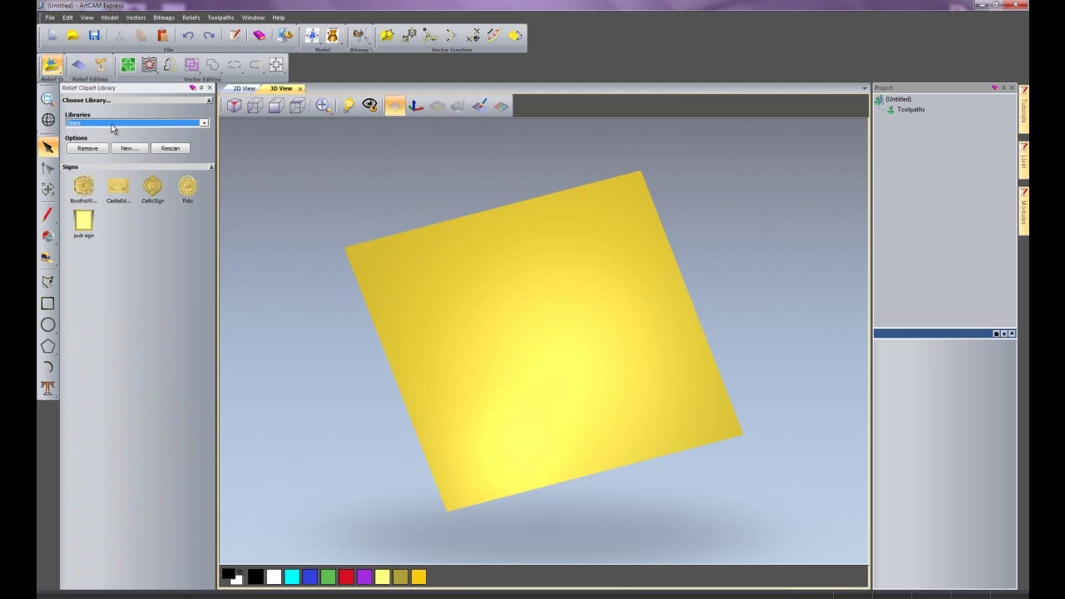
{"action": "left_click", "coordinate": [109, 124]}
{"action": "left_click", "coordinate": [99, 215]}
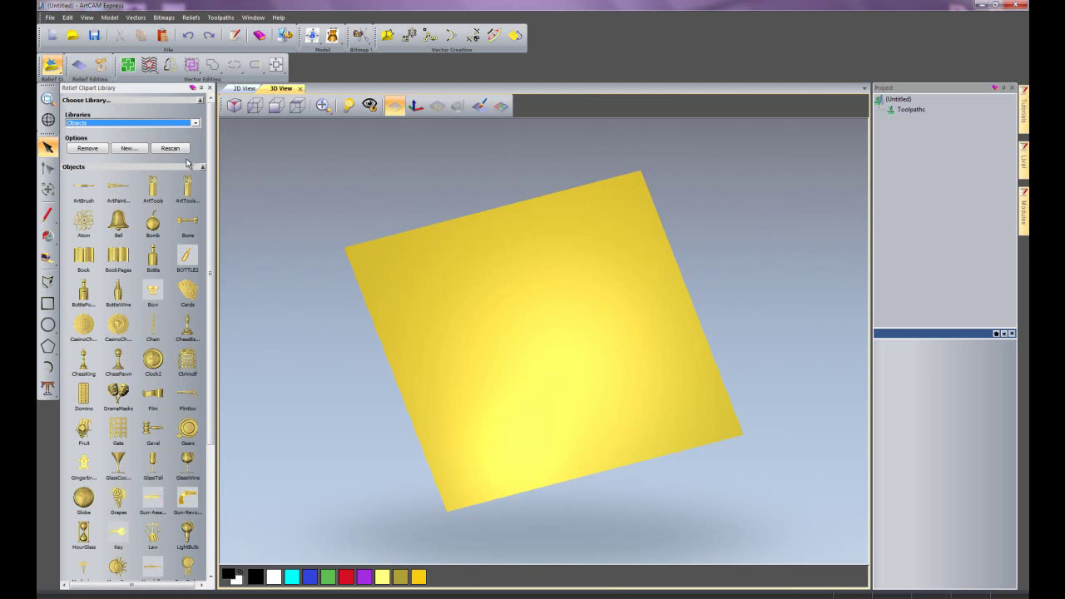
{"action": "mouse_move", "coordinate": [212, 138]}
{"action": "left_mouse_down"}
{"action": "mouse_move", "coordinate": [214, 317]}
{"action": "mouse_move", "coordinate": [215, 135]}
{"action": "left_mouse_up"}
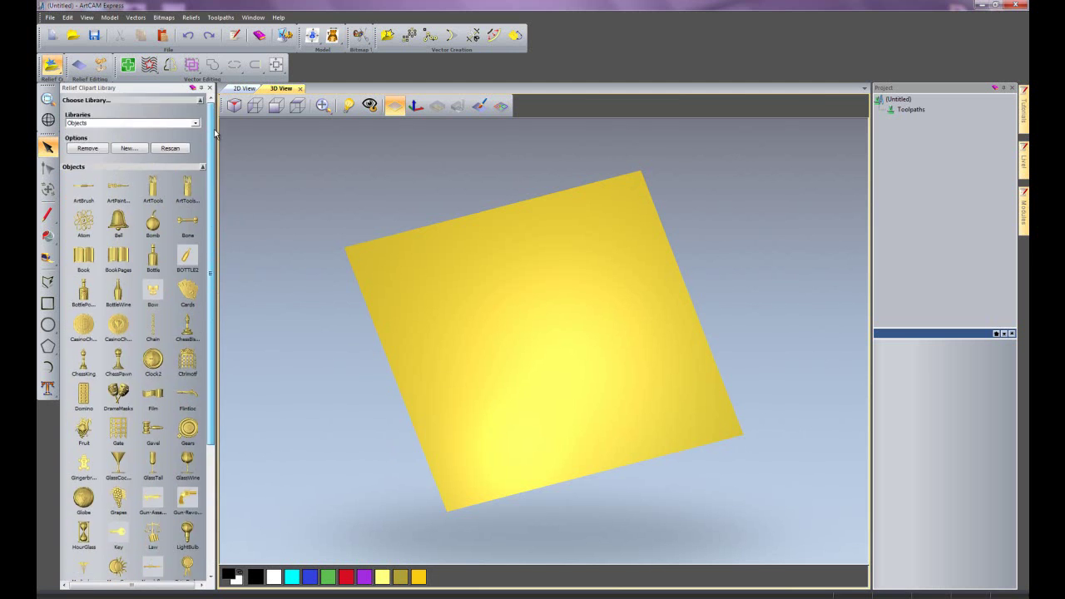
Paste the Tag relief from the Christmas Reliefs library into the model in Highest combine mode, and close the clipart library.
{"action": "left_click", "coordinate": [93, 122]}
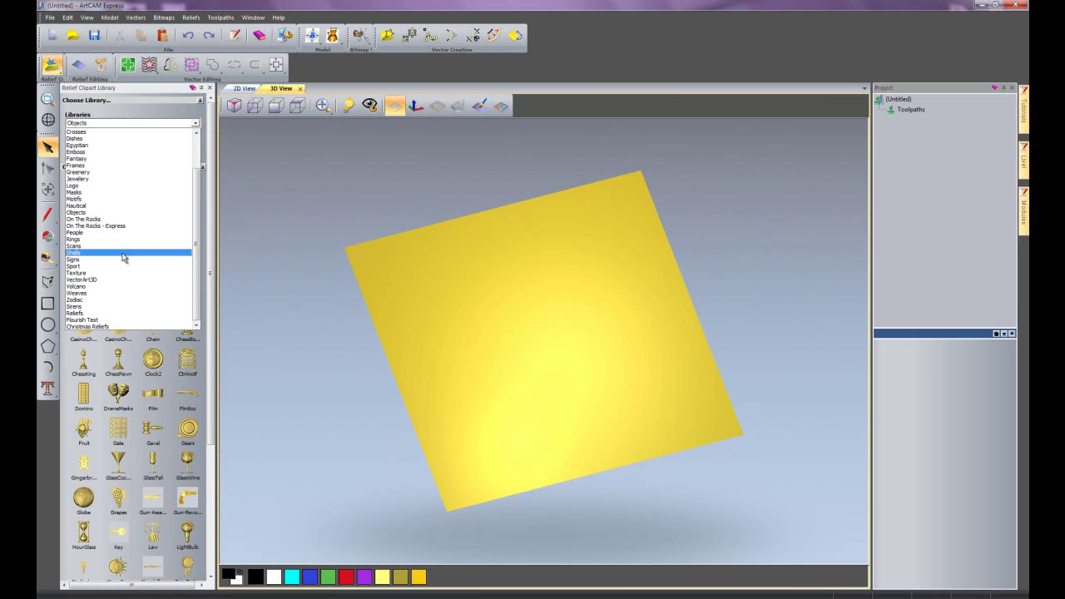
{"action": "left_click", "coordinate": [106, 326]}
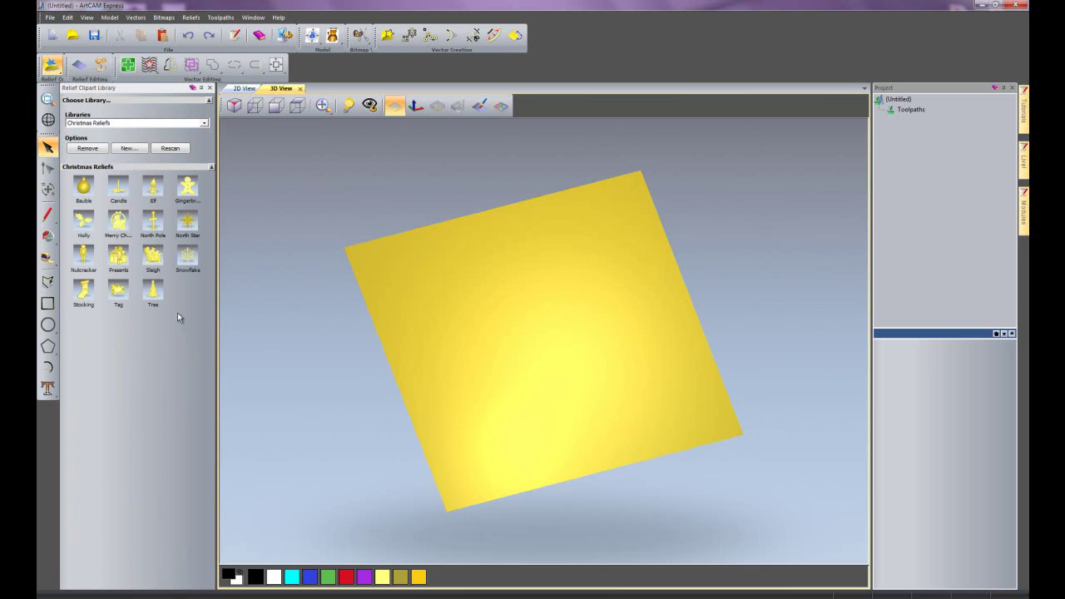
{"action": "double_click", "coordinate": [118, 292]}
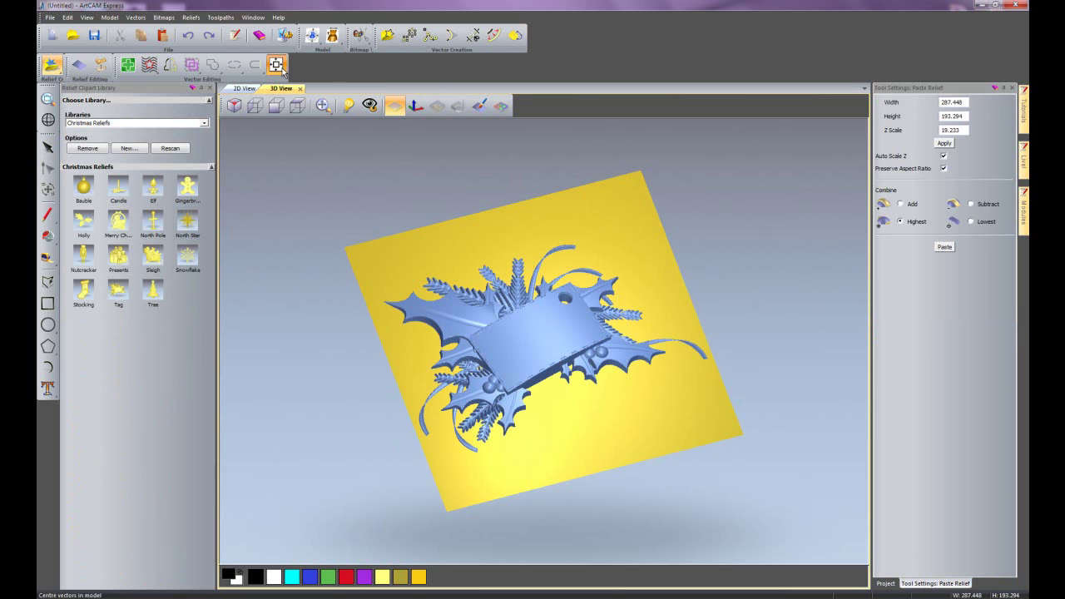
{"action": "left_click", "coordinate": [945, 247]}
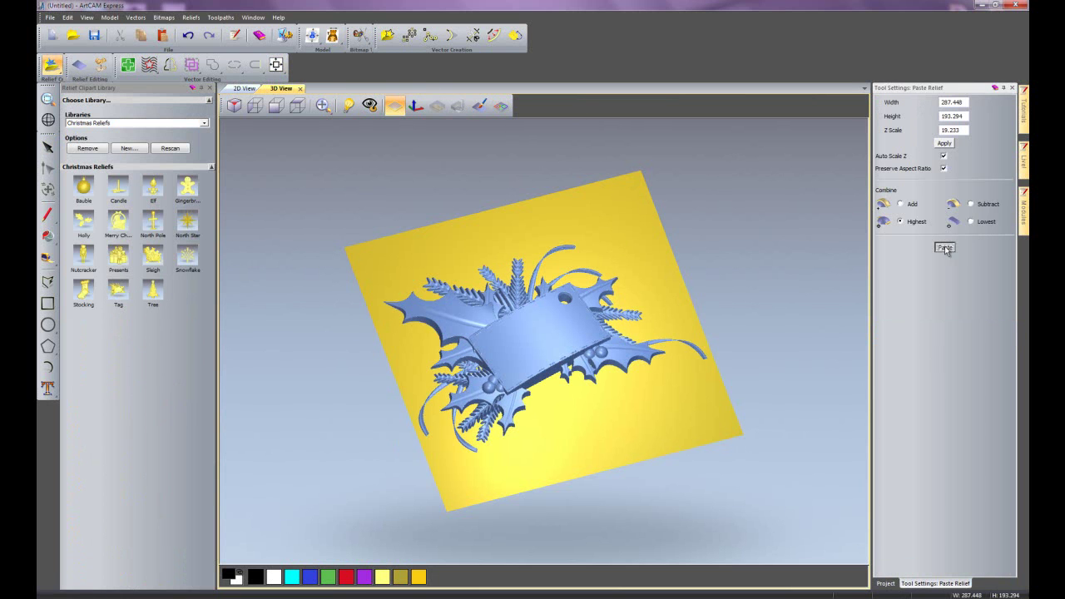
{"action": "left_click", "coordinate": [1012, 88]}
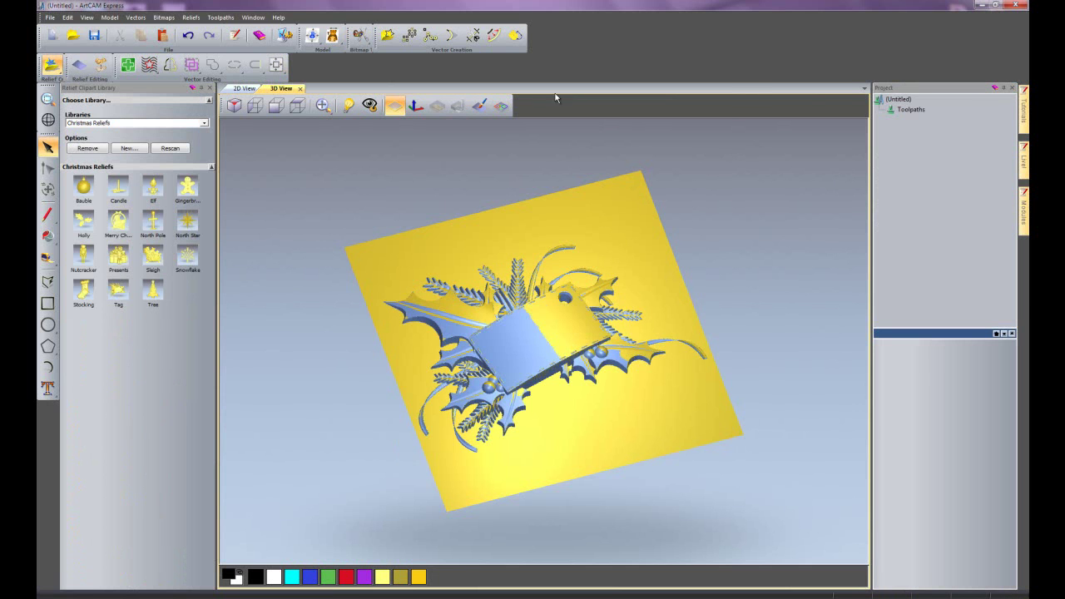
{"action": "left_click", "coordinate": [210, 87]}
{"action": "left_click_drag", "start_coordinate": [507, 449], "coordinate": [496, 317]}
{"action": "scroll", "coordinate": [496, 317], "scroll_direction": "up", "scroll_amount": 2}
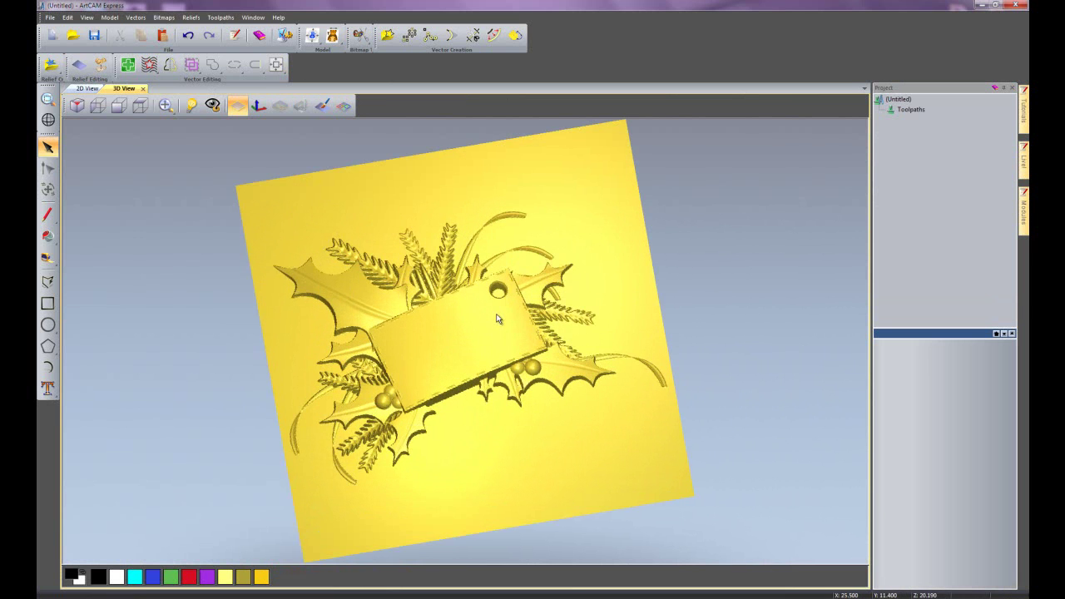
{"action": "left_click_drag", "start_coordinate": [445, 422], "coordinate": [453, 393]}
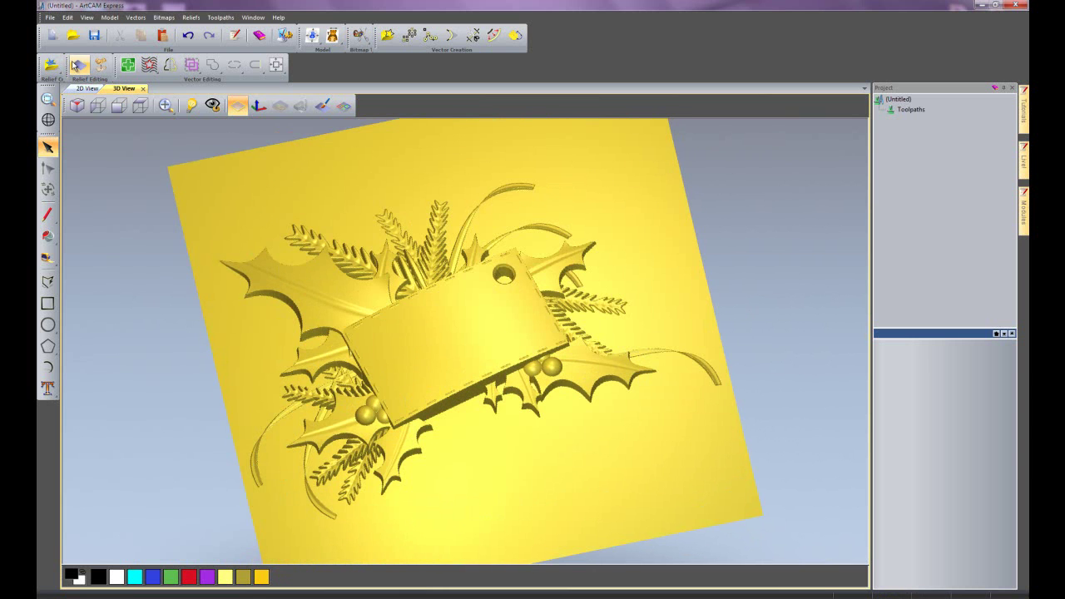
Scale the relief by height to 5 mm.
{"action": "left_click", "coordinate": [100, 65]}
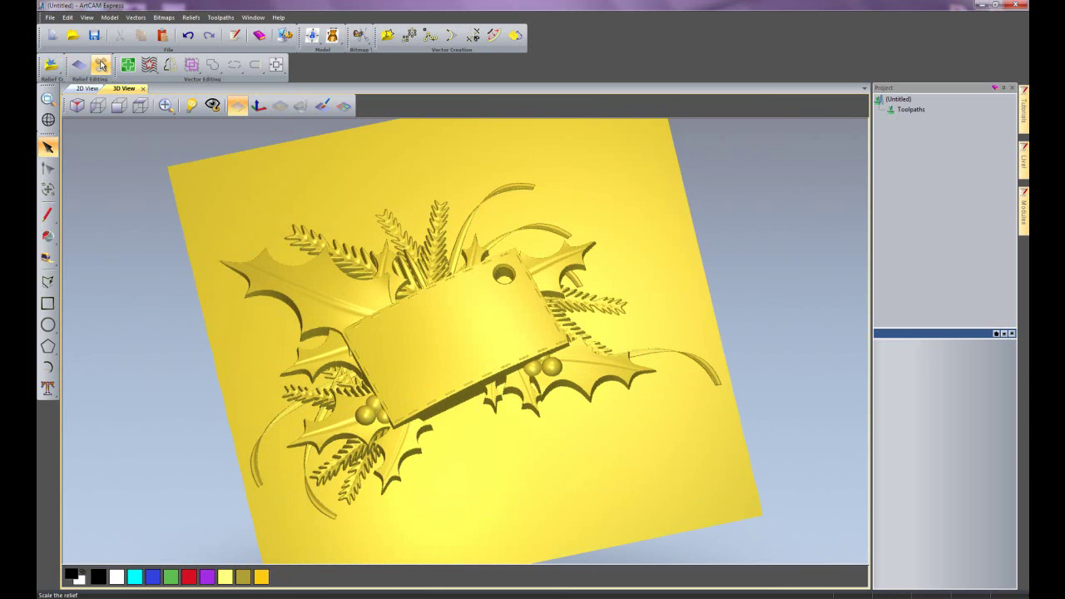
{"action": "left_click_drag", "start_coordinate": [114, 12], "coordinate": [735, 198]}
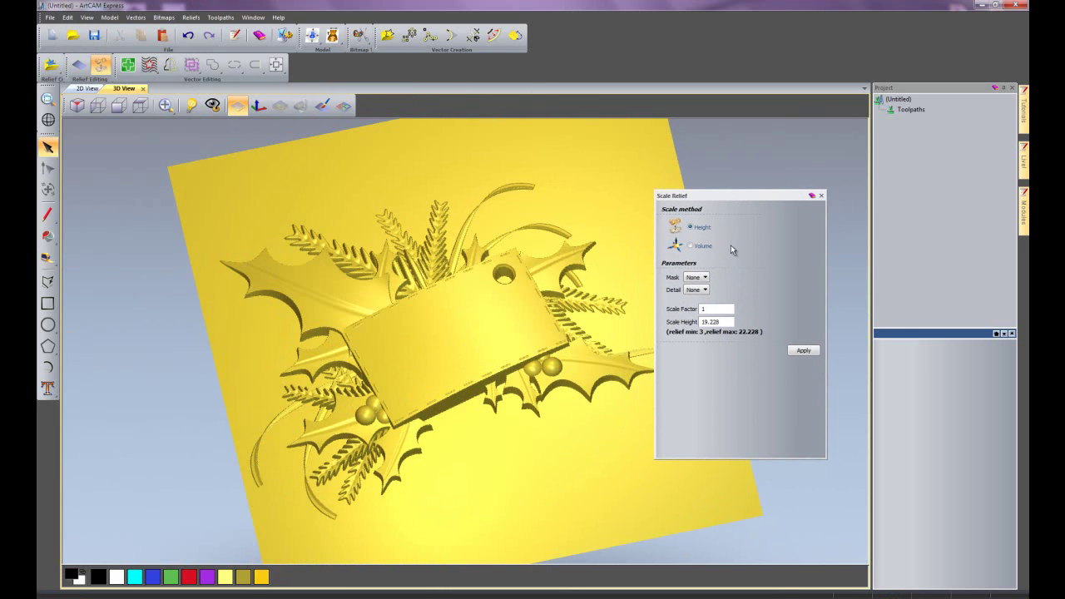
{"action": "double_click", "coordinate": [729, 323]}
{"action": "type", "text": "5"}
{"action": "left_click", "coordinate": [802, 350]}
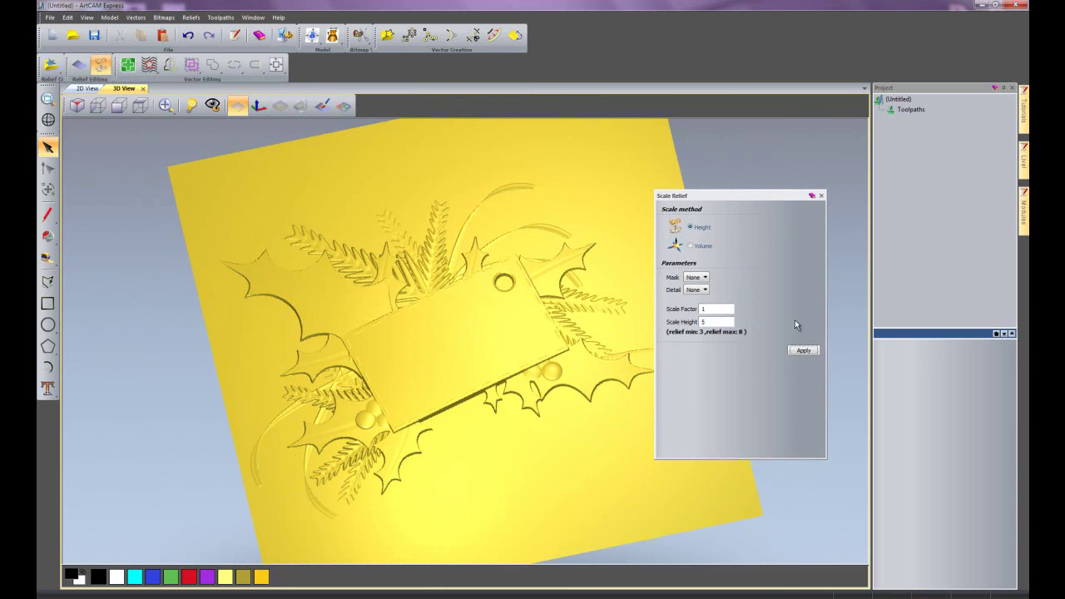
{"action": "left_click", "coordinate": [822, 196]}
{"action": "left_click_drag", "start_coordinate": [543, 348], "coordinate": [427, 449]}
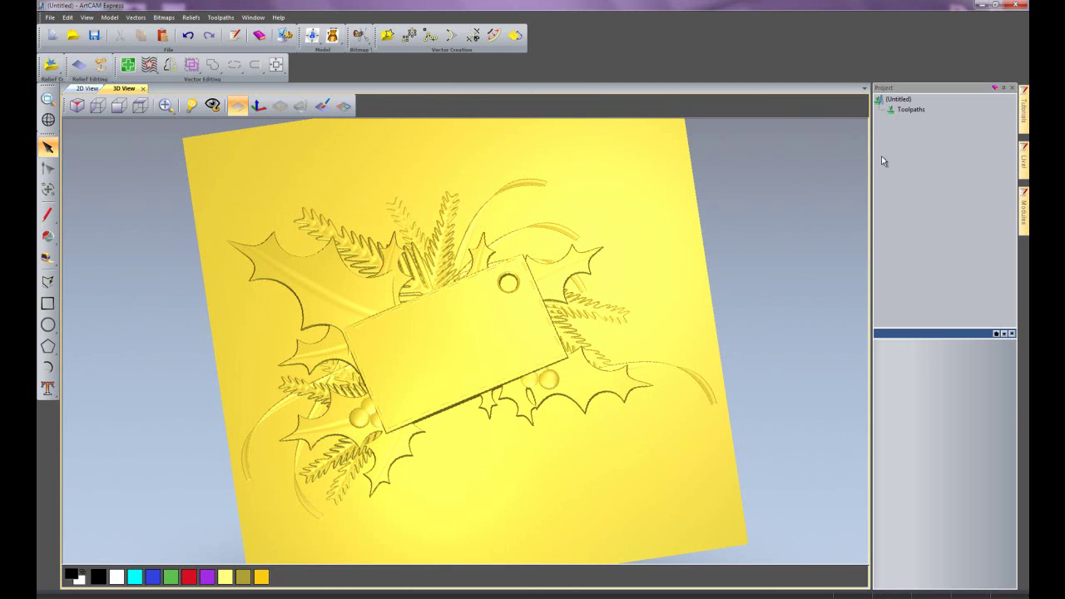
Start a Machine Relief toolpath with Whole Relief as the area to machine.
{"action": "left_click", "coordinate": [898, 111]}
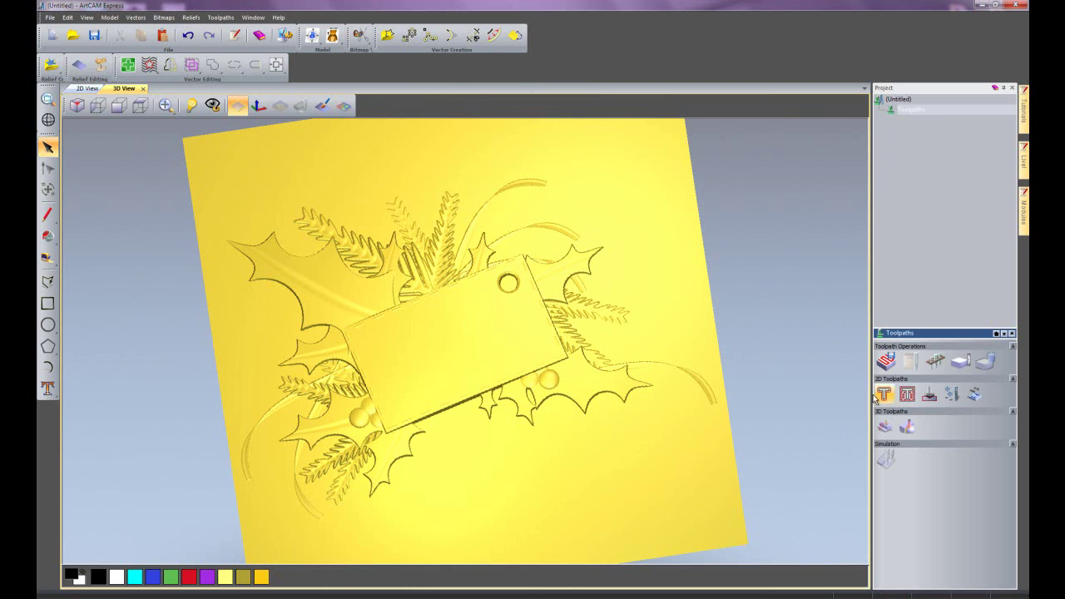
{"action": "left_click", "coordinate": [884, 427]}
{"action": "left_click_drag", "start_coordinate": [277, 5], "coordinate": [946, 339]}
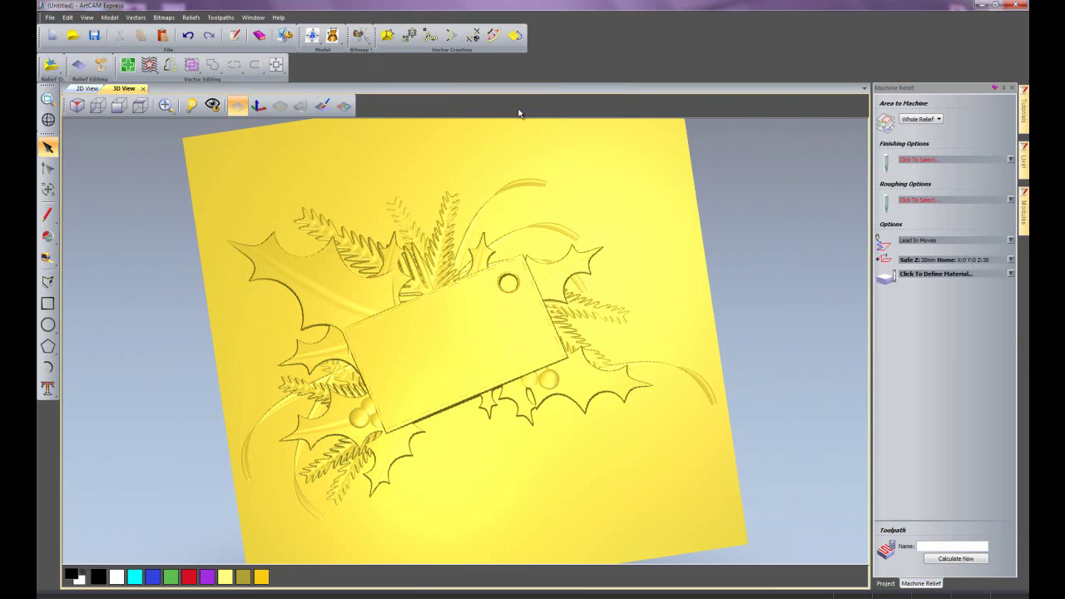
{"action": "left_click", "coordinate": [920, 120]}
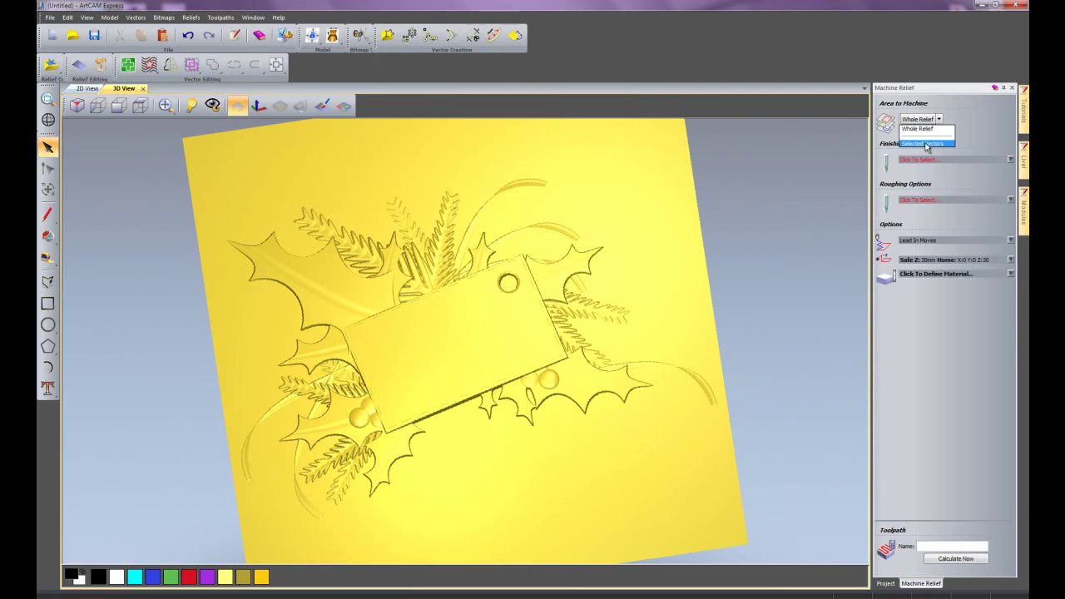
{"action": "left_click", "coordinate": [921, 129]}
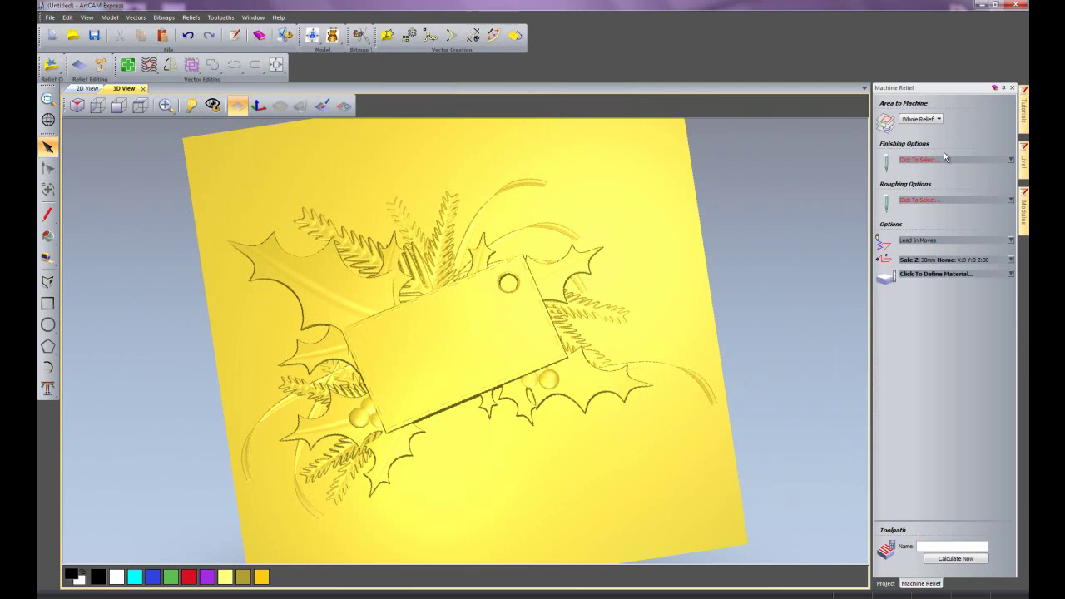
Assign the Ball Nose 3 mm as the finishing tool and the End Mill 16 mm as the roughing tool.
{"action": "left_click", "coordinate": [938, 161]}
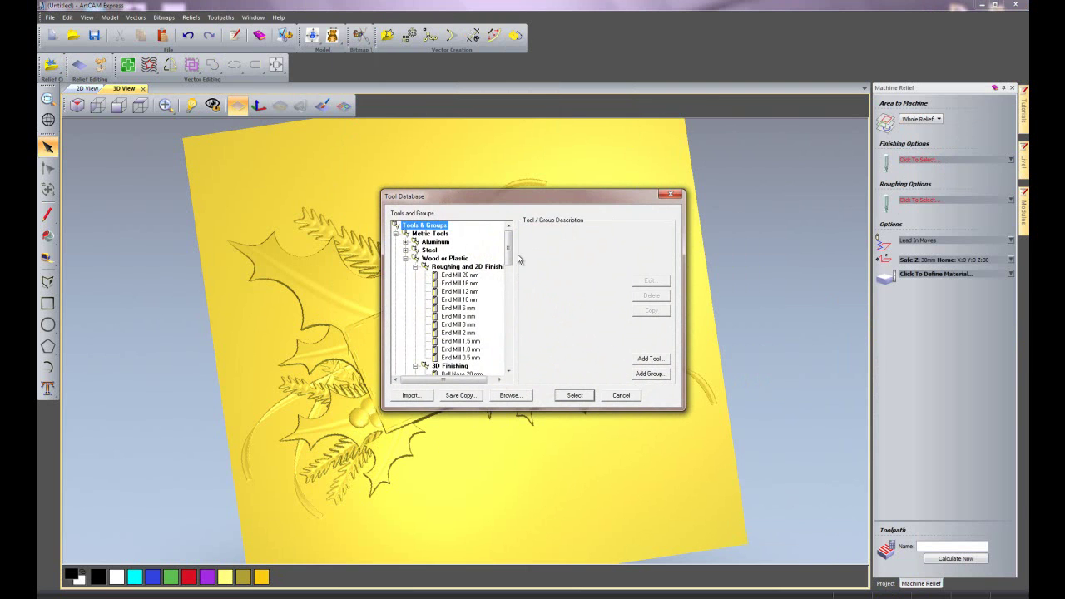
{"action": "left_click_drag", "start_coordinate": [509, 248], "coordinate": [509, 279]}
{"action": "left_click", "coordinate": [465, 306]}
{"action": "left_click", "coordinate": [574, 396]}
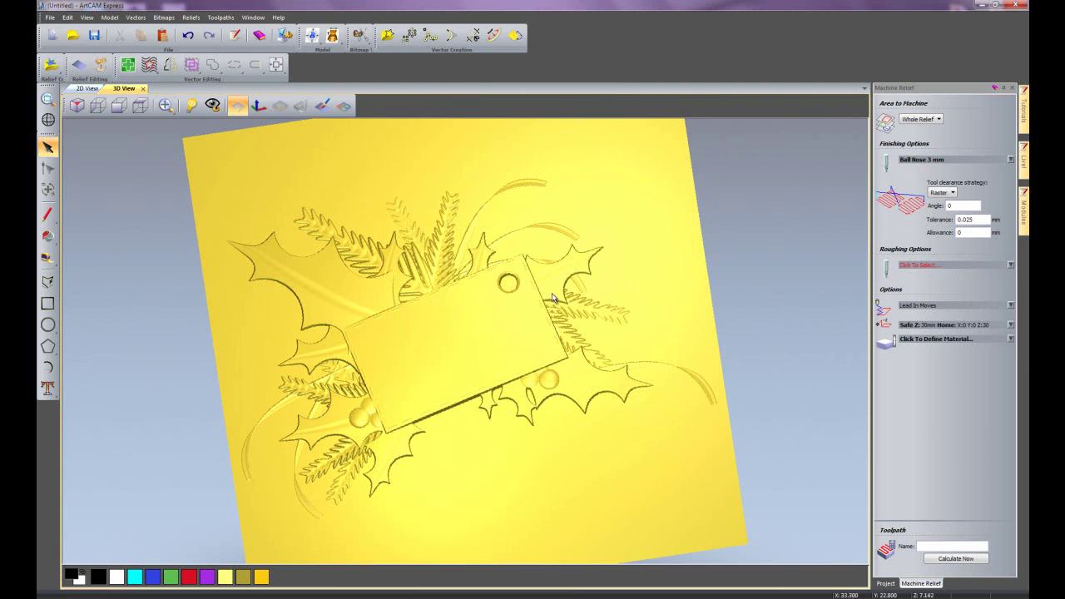
{"action": "left_click", "coordinate": [922, 266]}
{"action": "left_click", "coordinate": [462, 283]}
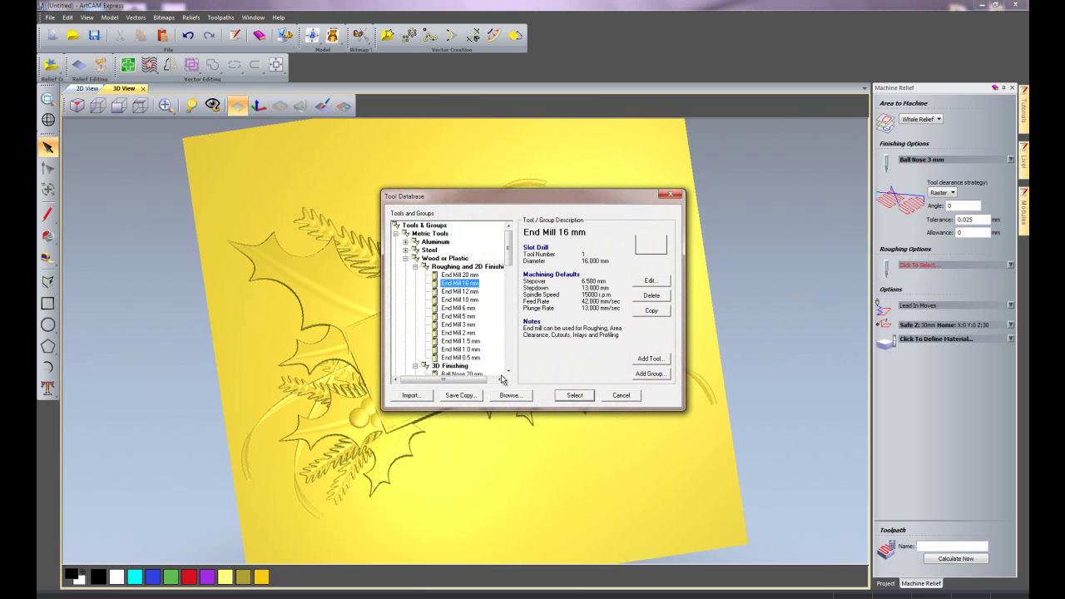
{"action": "left_click", "coordinate": [574, 396]}
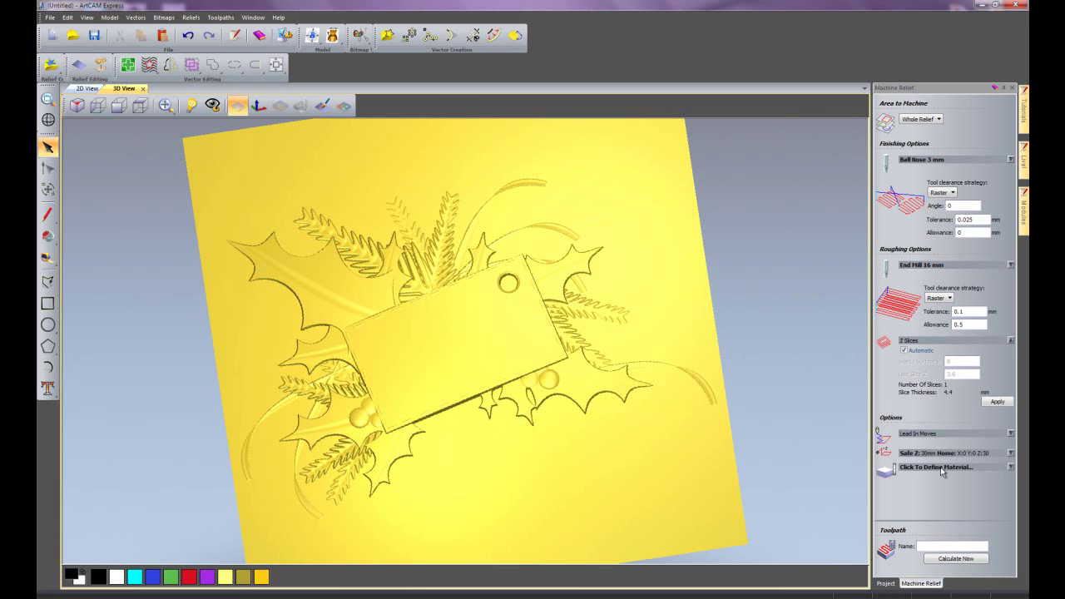
Define a material thickness of 5.1 mm and calculate the relief's machining toolpaths.
{"action": "left_click", "coordinate": [940, 467]}
{"action": "type", "text": "5.1"}
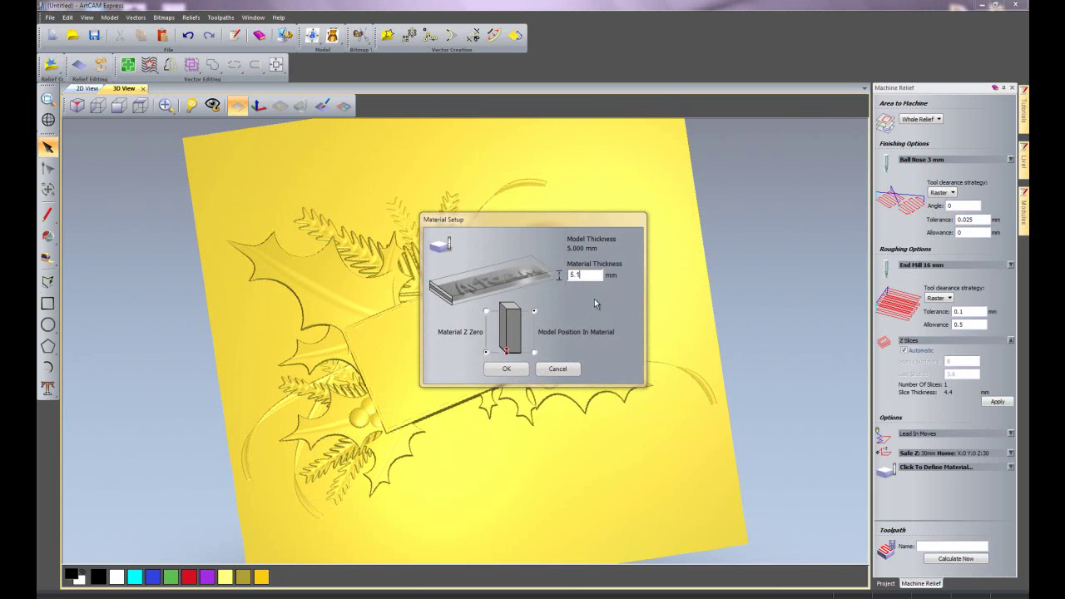
{"action": "left_click", "coordinate": [506, 368]}
{"action": "left_click", "coordinate": [956, 558]}
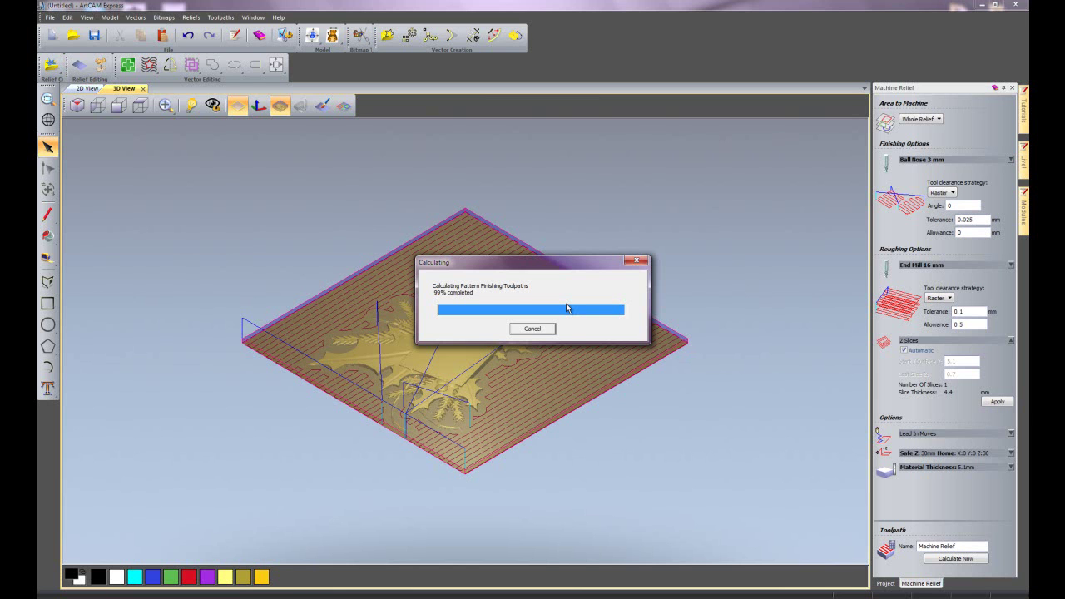
{"action": "mouse_move", "coordinate": [681, 308]}
{"action": "left_mouse_down"}
{"action": "mouse_move", "coordinate": [643, 388]}
{"action": "mouse_move", "coordinate": [607, 423]}
{"action": "mouse_move", "coordinate": [629, 399]}
{"action": "left_mouse_up"}
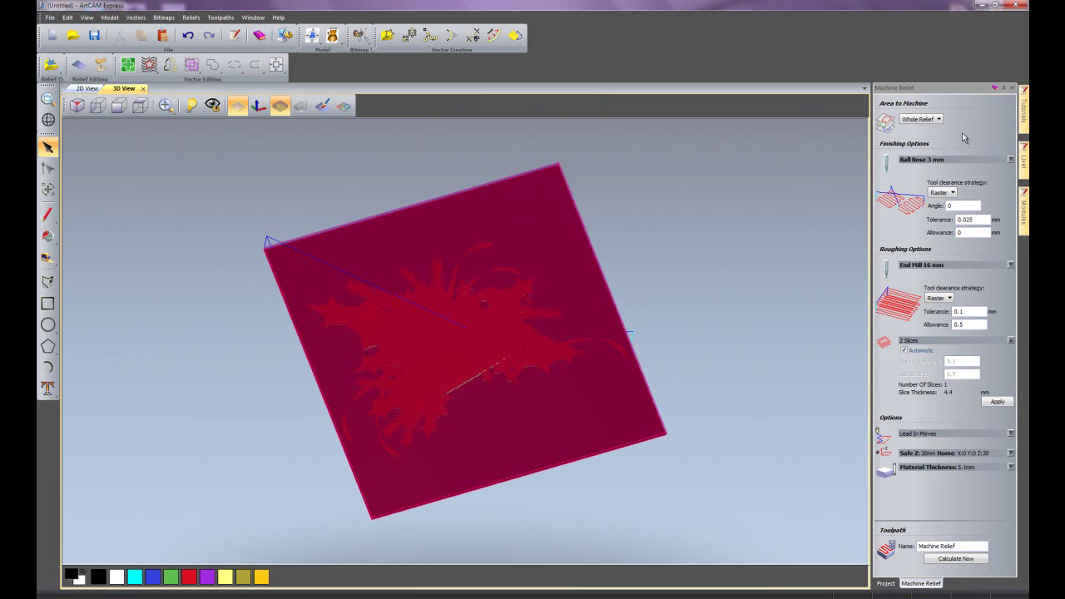
Close the Machine Relief settings, hide all toolpaths in the 3D view and expand the project tree to list the Machine Relief toolpaths.
{"action": "left_click", "coordinate": [1012, 88]}
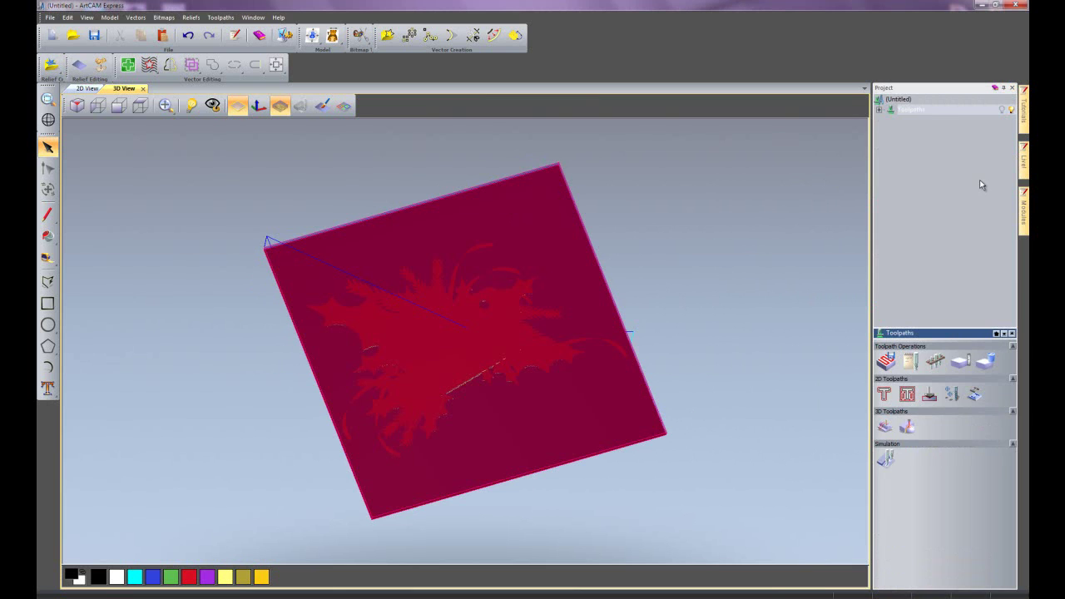
{"action": "left_click", "coordinate": [1012, 111]}
{"action": "left_click", "coordinate": [878, 110]}
{"action": "left_click", "coordinate": [891, 121]}
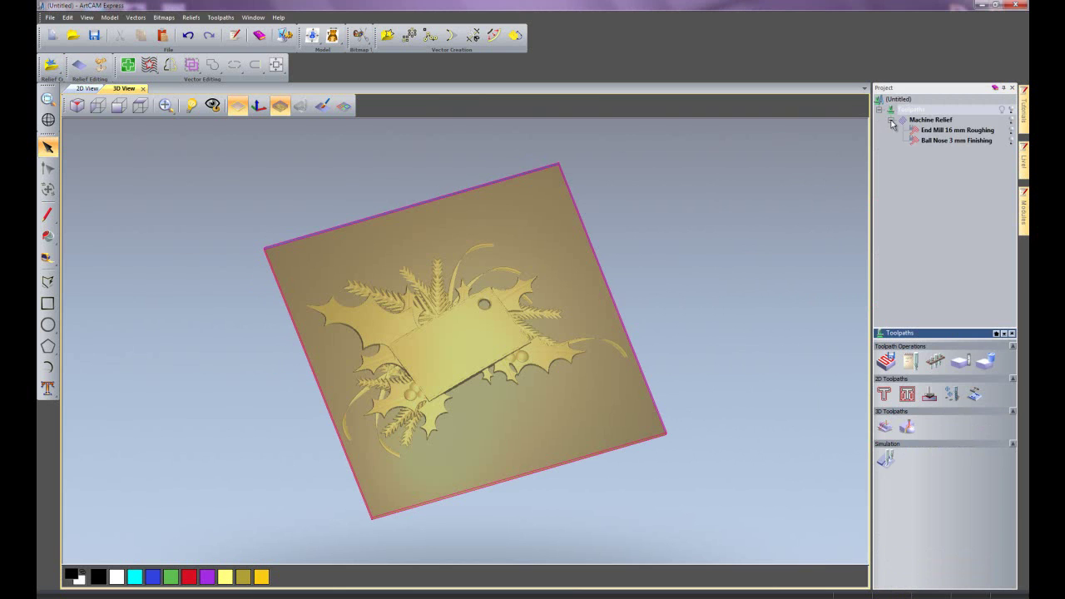
Preview the End Mill 16 mm Roughing toolpath on its own over the relief, and hide it again.
{"action": "left_click", "coordinate": [980, 131]}
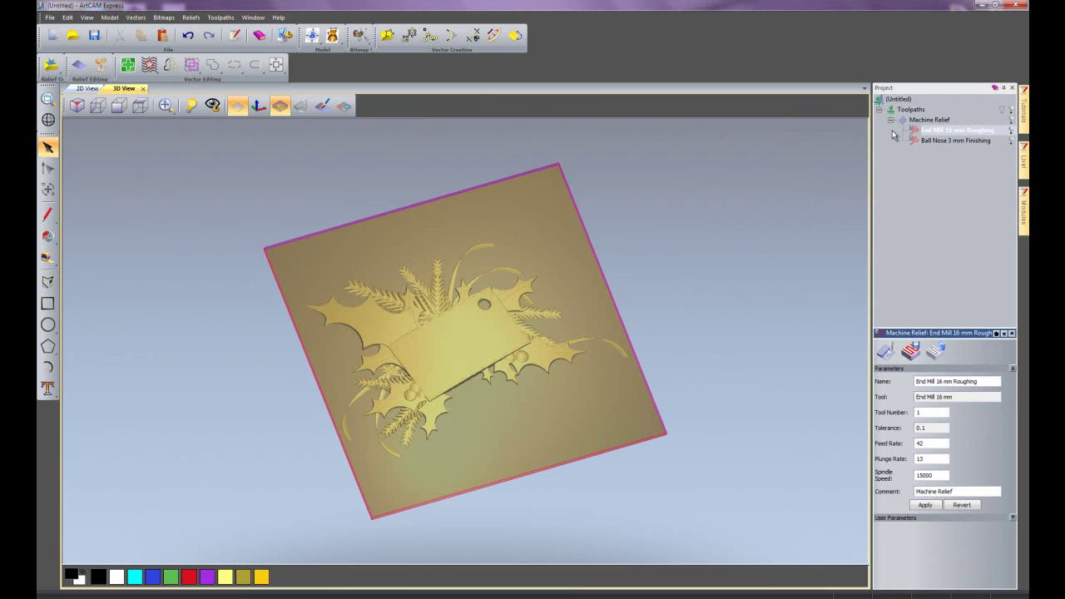
{"action": "left_click", "coordinate": [1013, 130]}
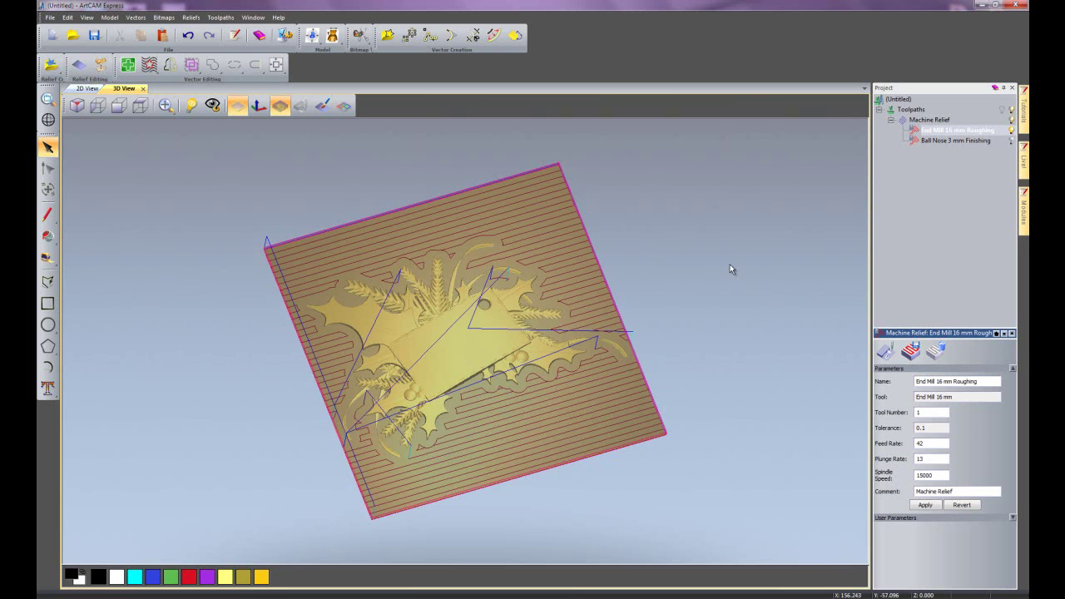
{"action": "left_click", "coordinate": [1011, 130]}
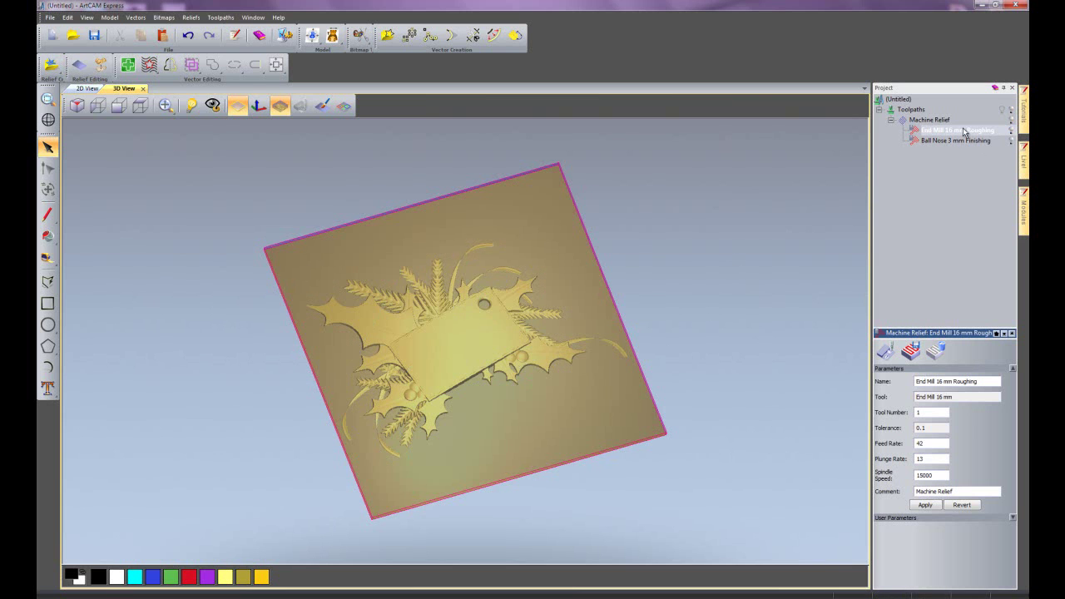
{"action": "left_click", "coordinate": [891, 120]}
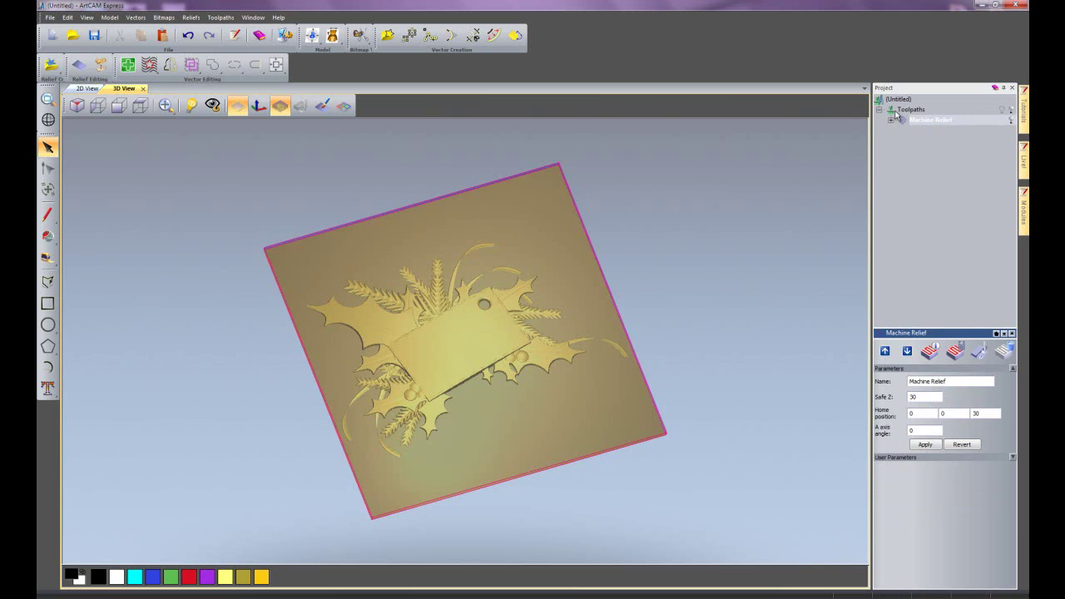
Simulate all the relief's toolpaths and view the machined Tag design closer from above.
{"action": "left_click", "coordinate": [908, 110]}
{"action": "left_click", "coordinate": [883, 457]}
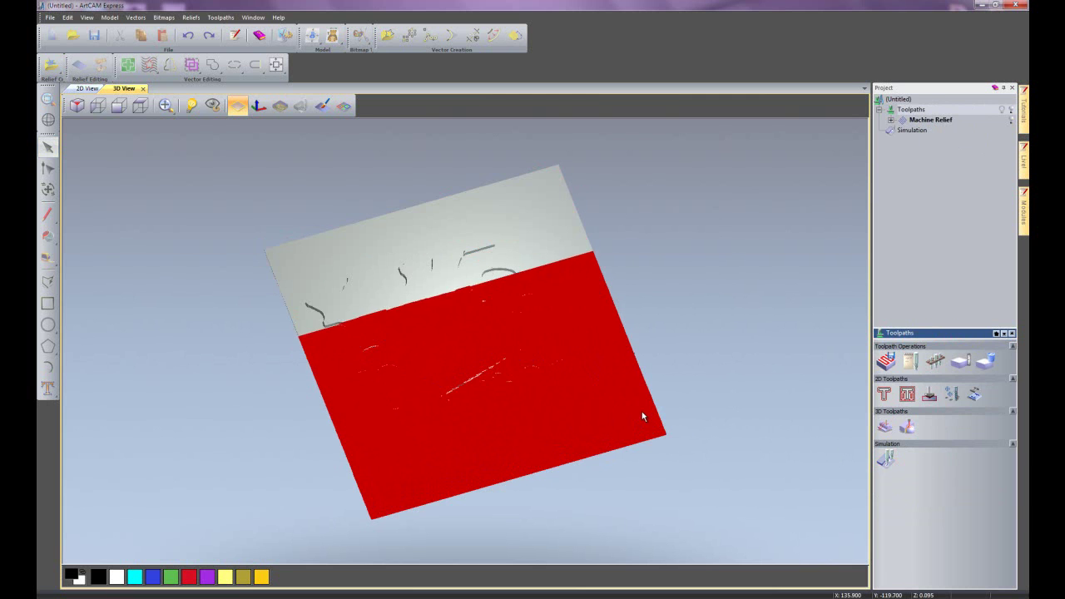
{"action": "left_click_drag", "start_coordinate": [646, 407], "coordinate": [577, 457]}
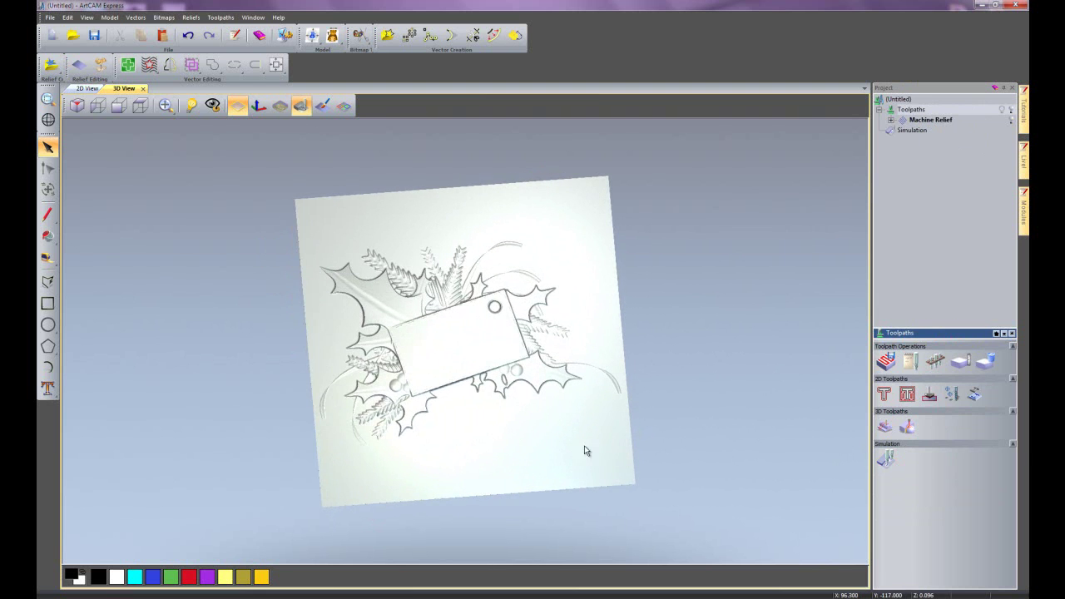
{"action": "scroll", "coordinate": [603, 405], "scroll_direction": "up", "scroll_amount": 3}
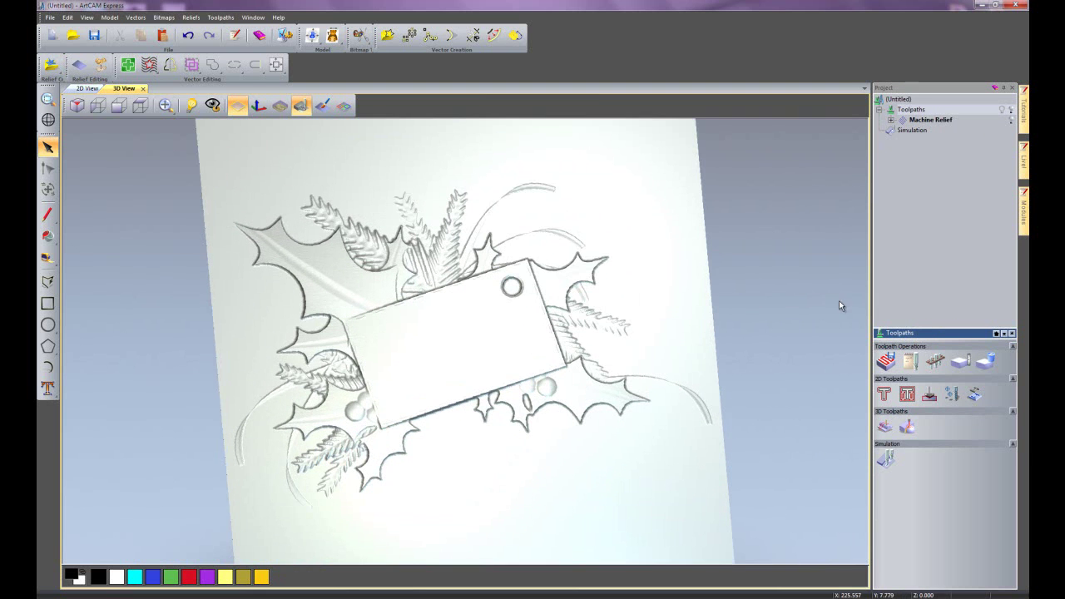
Set the simulation's rendering material to Light Oak (H) and apply it.
{"action": "left_click", "coordinate": [910, 131]}
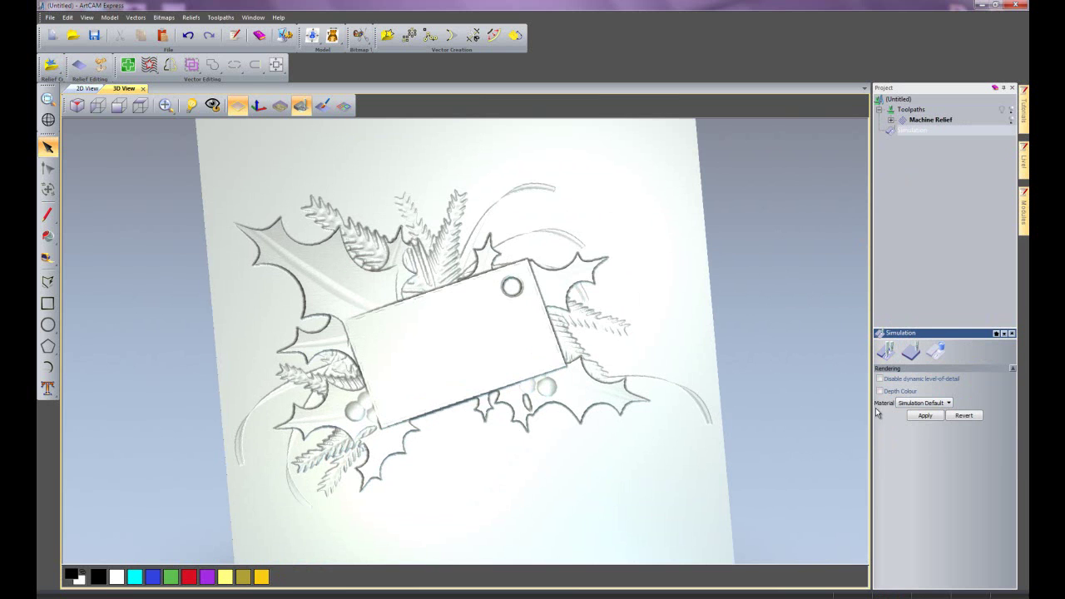
{"action": "left_click", "coordinate": [950, 404]}
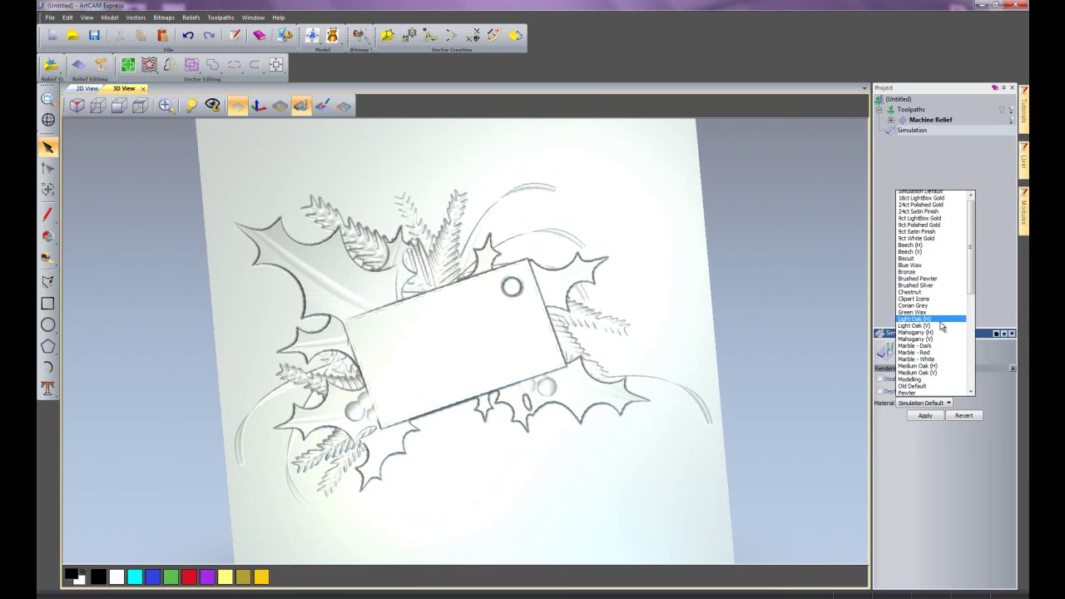
{"action": "scroll", "coordinate": [914, 300], "scroll_direction": "down", "scroll_amount": 2}
{"action": "scroll", "coordinate": [914, 300], "scroll_direction": "up", "scroll_amount": 1}
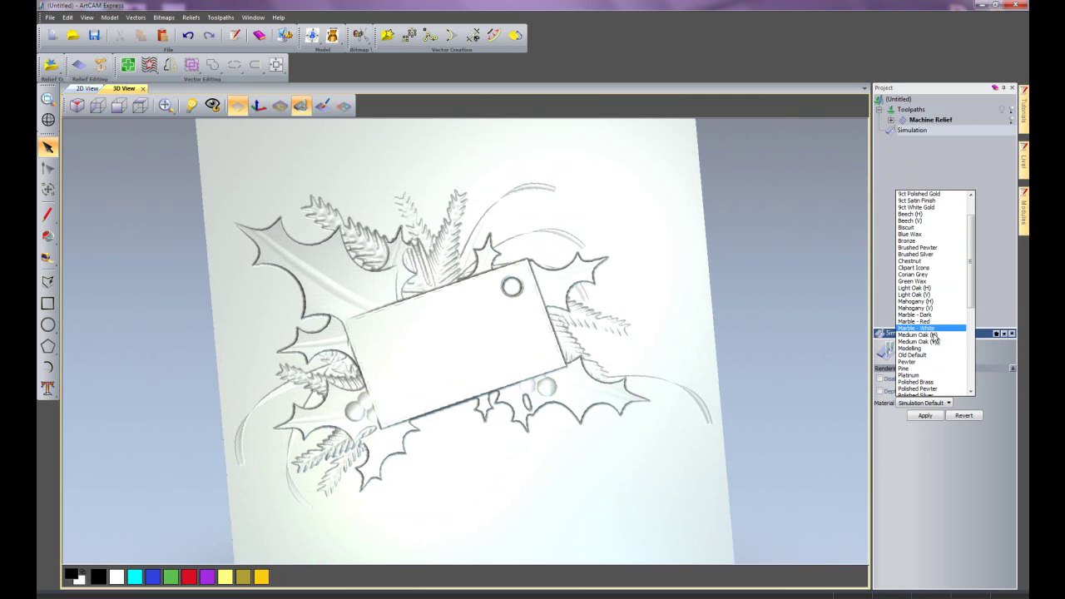
{"action": "left_click", "coordinate": [929, 290]}
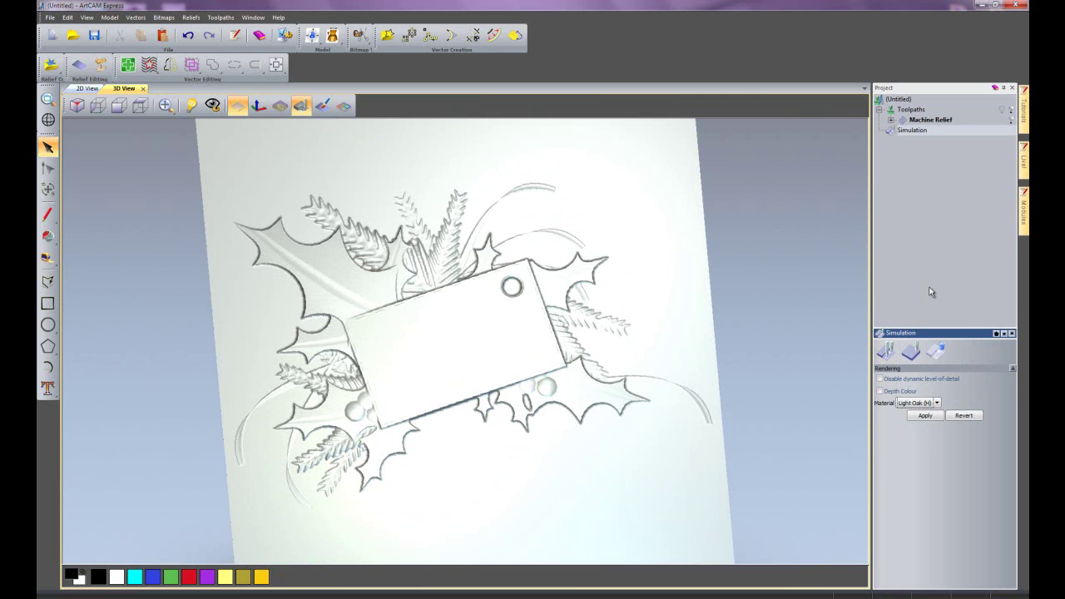
{"action": "left_click", "coordinate": [925, 415]}
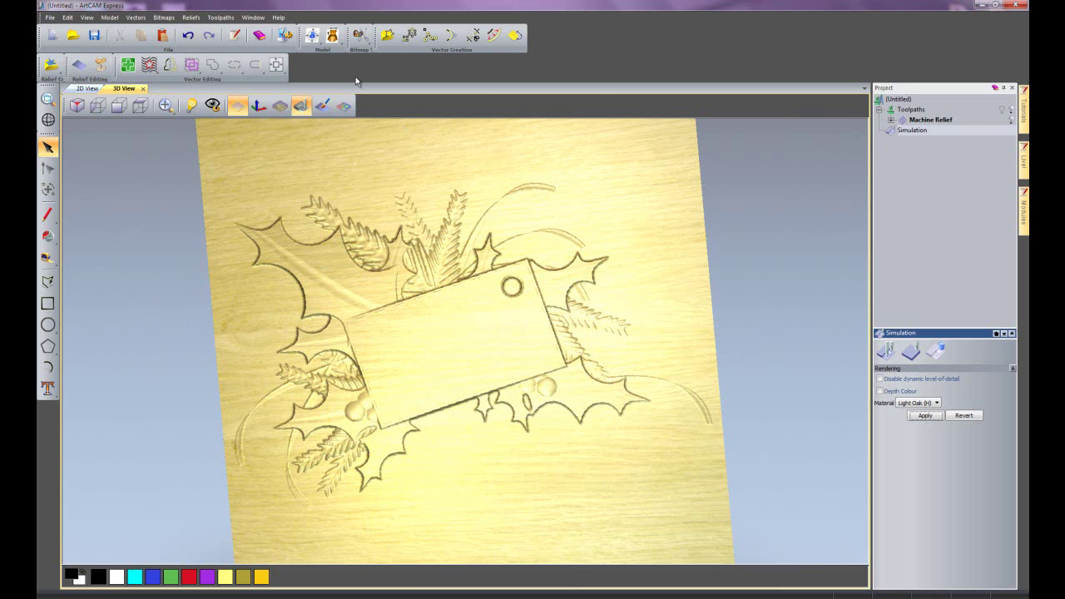
Save the 3D view as a 3D PDF named tag on the Desktop with a tolerance of 0.025 mm.
{"action": "left_click", "coordinate": [253, 16]}
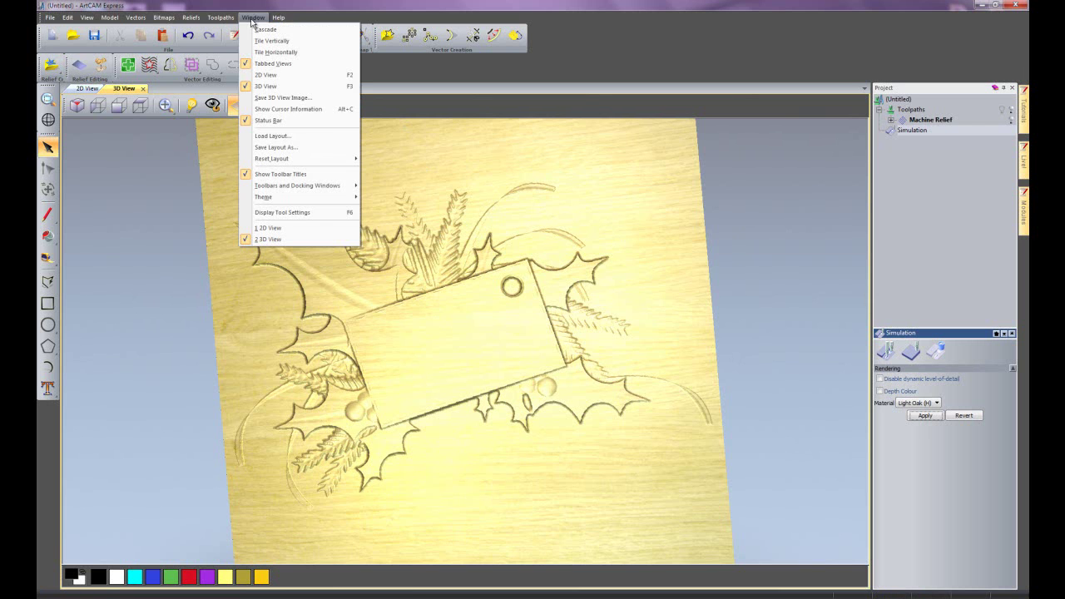
{"action": "left_click", "coordinate": [269, 99]}
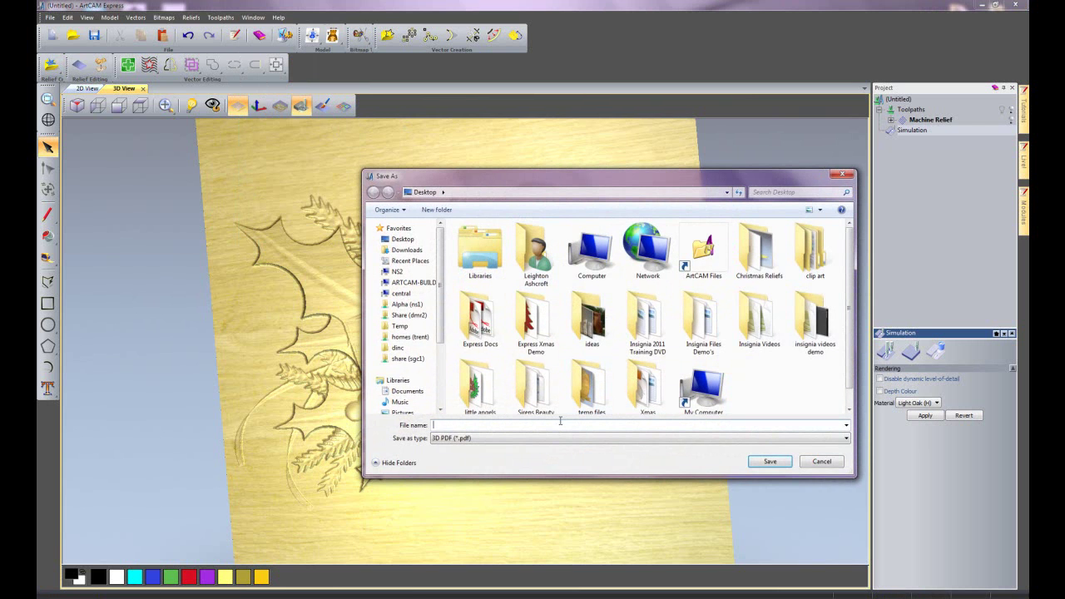
{"action": "type", "text": "tag"}
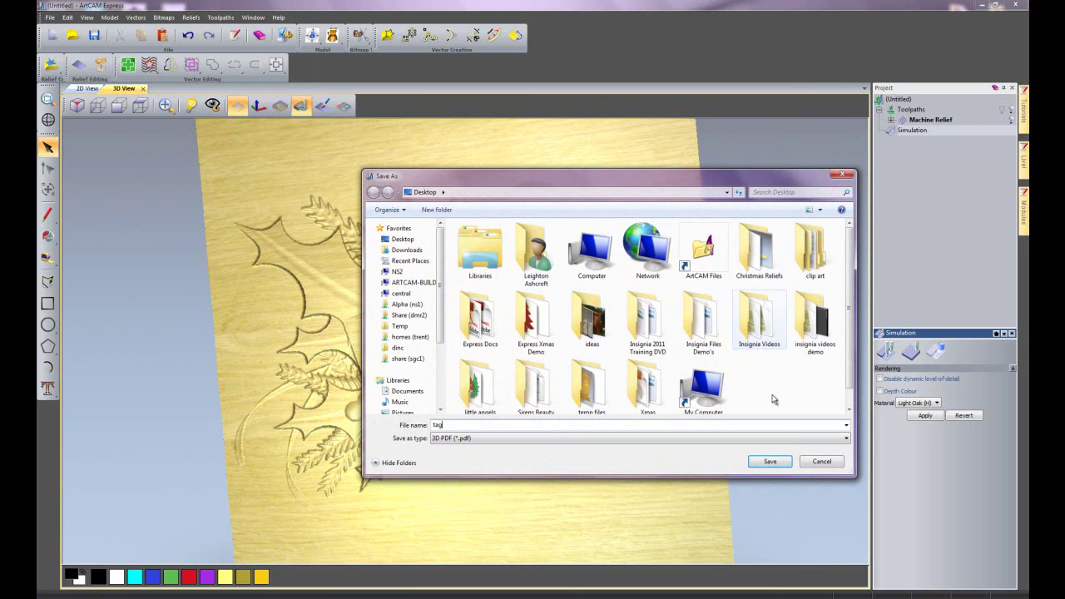
{"action": "left_click", "coordinate": [766, 463]}
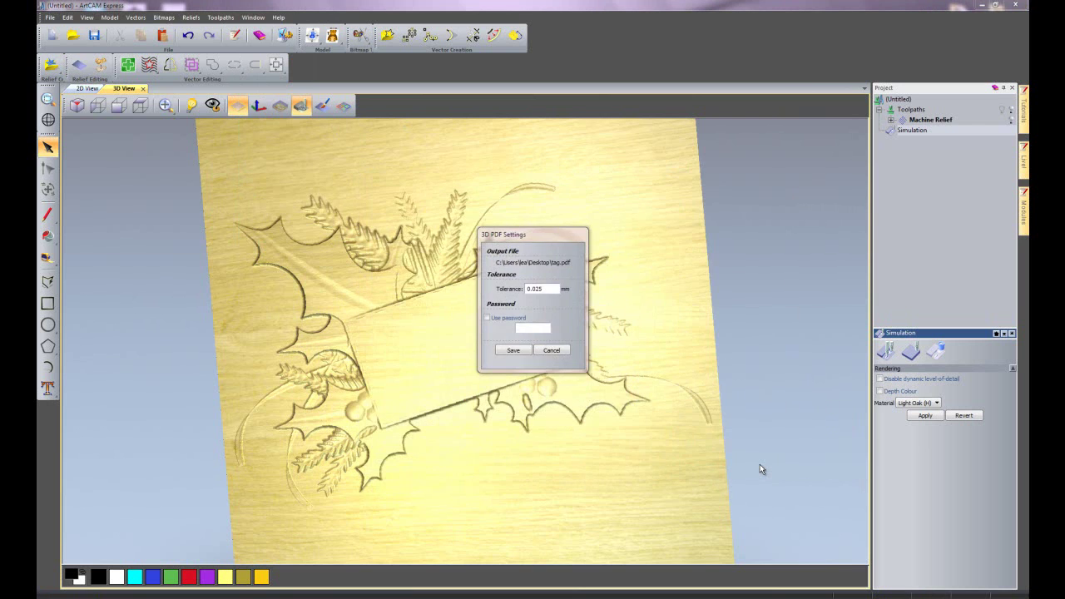
{"action": "left_click", "coordinate": [511, 351]}
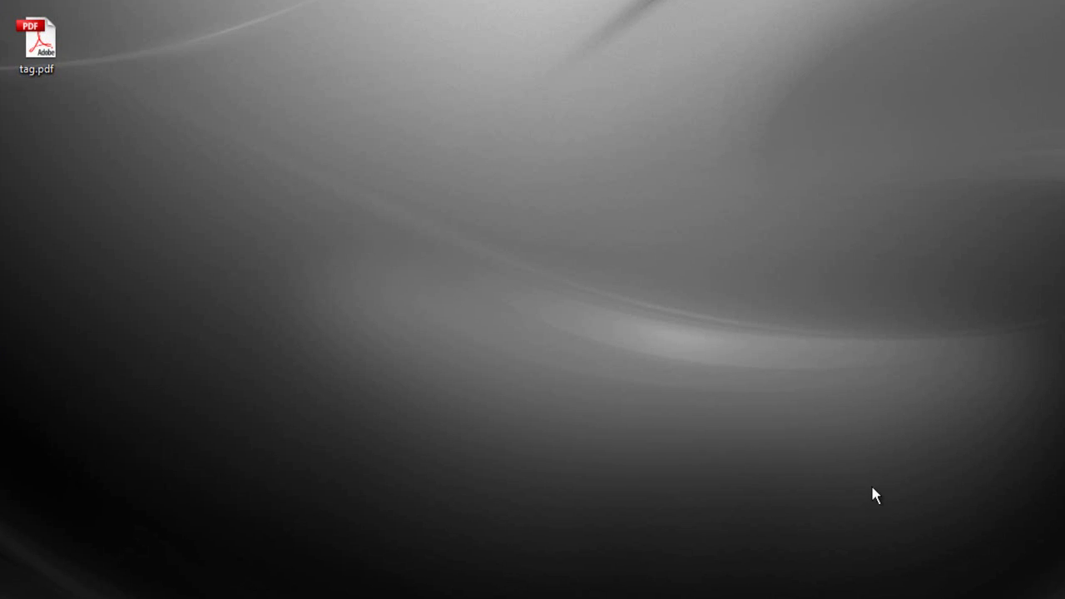
Open tag.pdf from the desktop in Adobe Acrobat, examine the 3D tag model from several angles, and close it.
{"action": "double_click", "coordinate": [36, 41]}
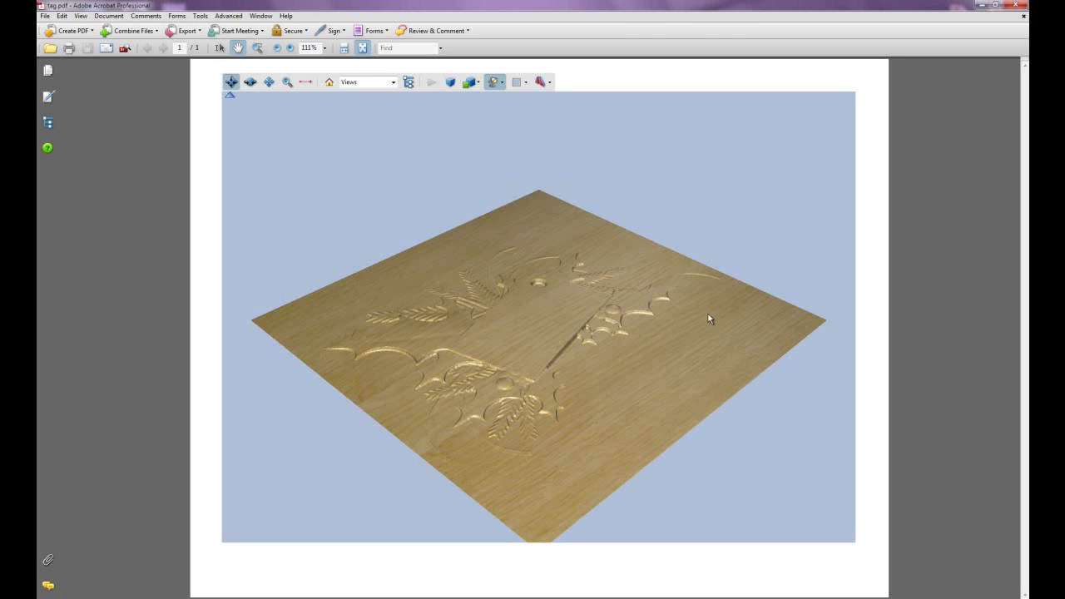
{"action": "left_click_drag", "start_coordinate": [708, 314], "coordinate": [611, 475]}
{"action": "left_click_drag", "start_coordinate": [295, 209], "coordinate": [345, 209]}
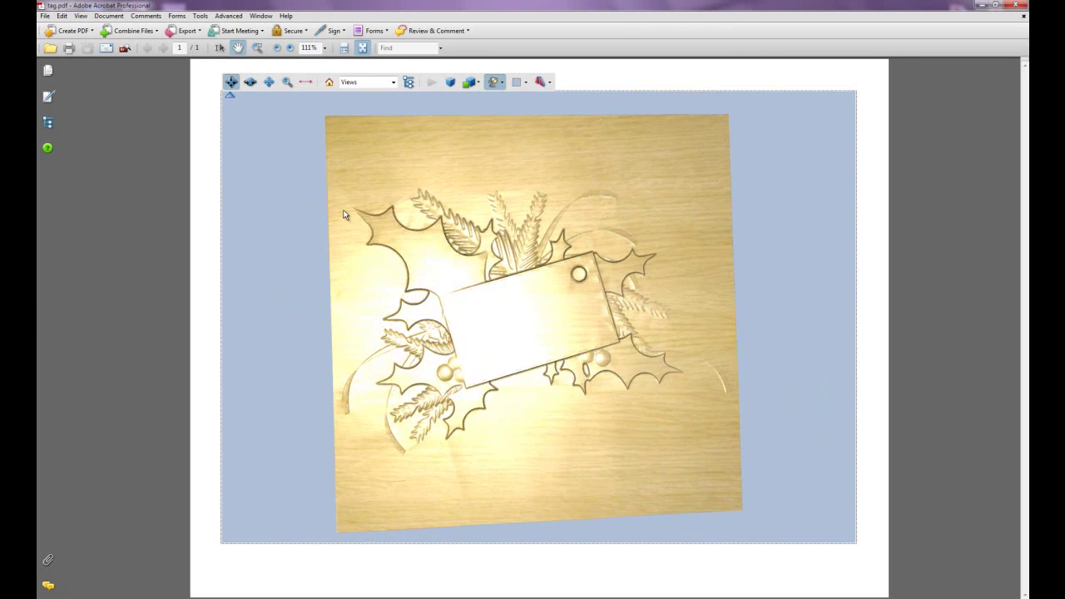
{"action": "mouse_move", "coordinate": [636, 351]}
{"action": "left_mouse_down"}
{"action": "mouse_move", "coordinate": [637, 233]}
{"action": "mouse_move", "coordinate": [629, 354]}
{"action": "left_mouse_up"}
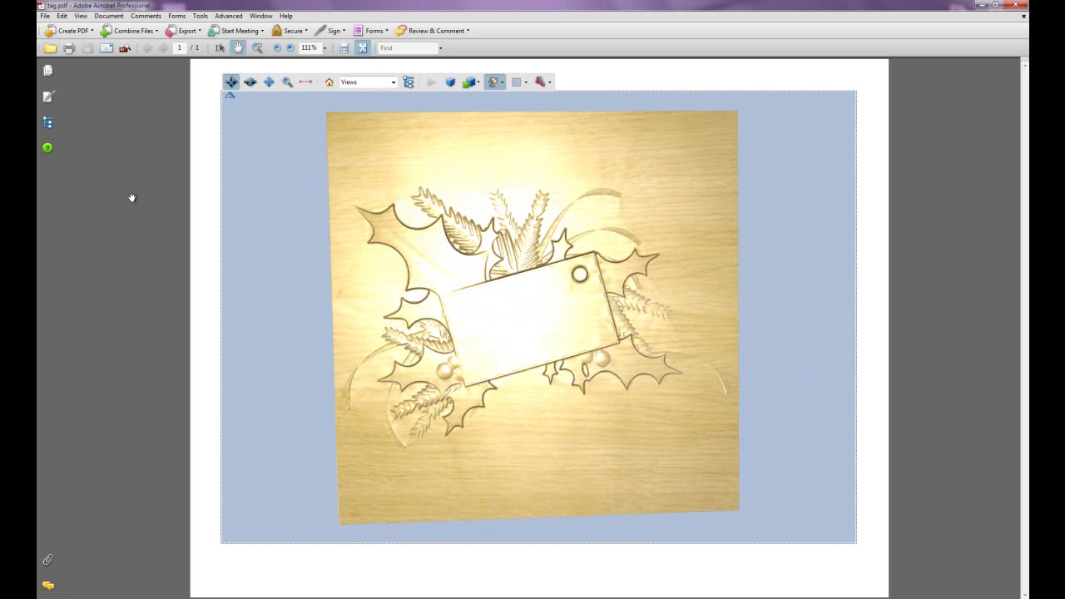
{"action": "scroll", "coordinate": [569, 363], "scroll_direction": "up", "scroll_amount": 5}
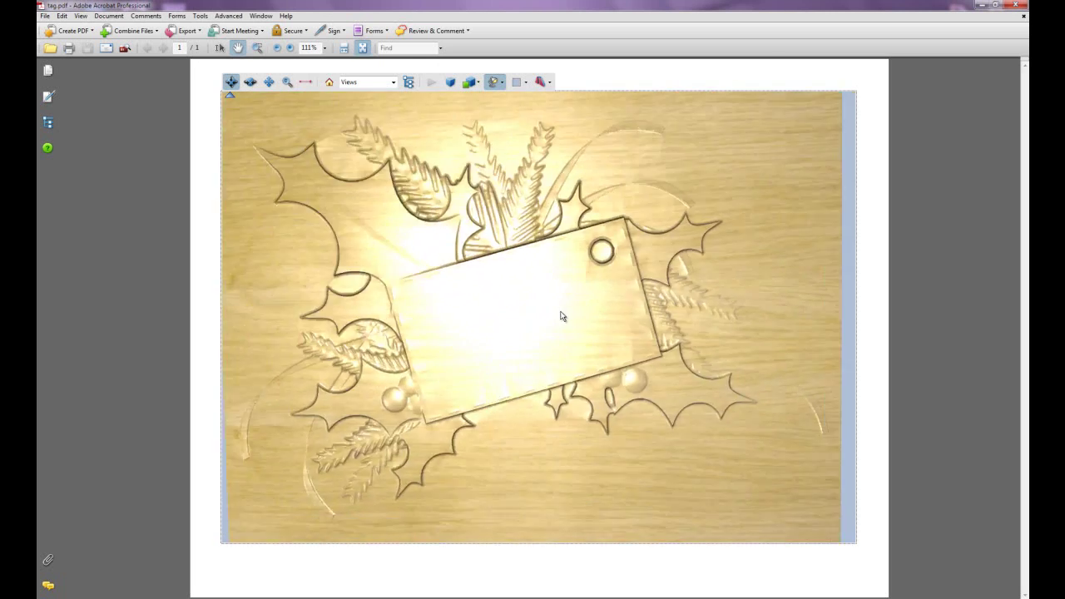
{"action": "scroll", "coordinate": [565, 263], "scroll_direction": "down", "scroll_amount": 5}
{"action": "left_click_drag", "start_coordinate": [570, 266], "coordinate": [548, 346]}
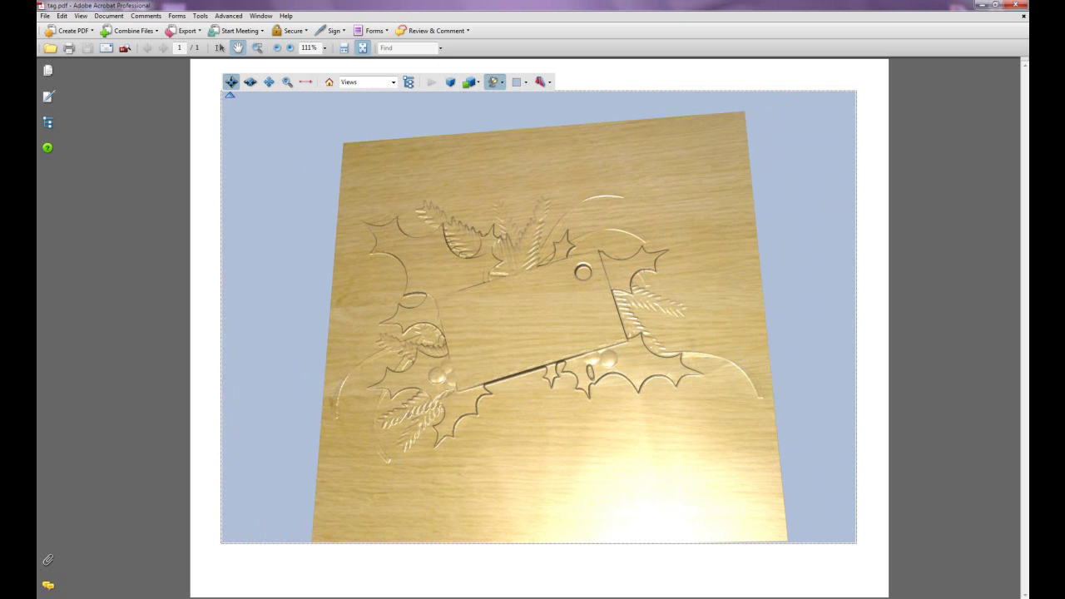
{"action": "left_click", "coordinate": [1015, 4]}
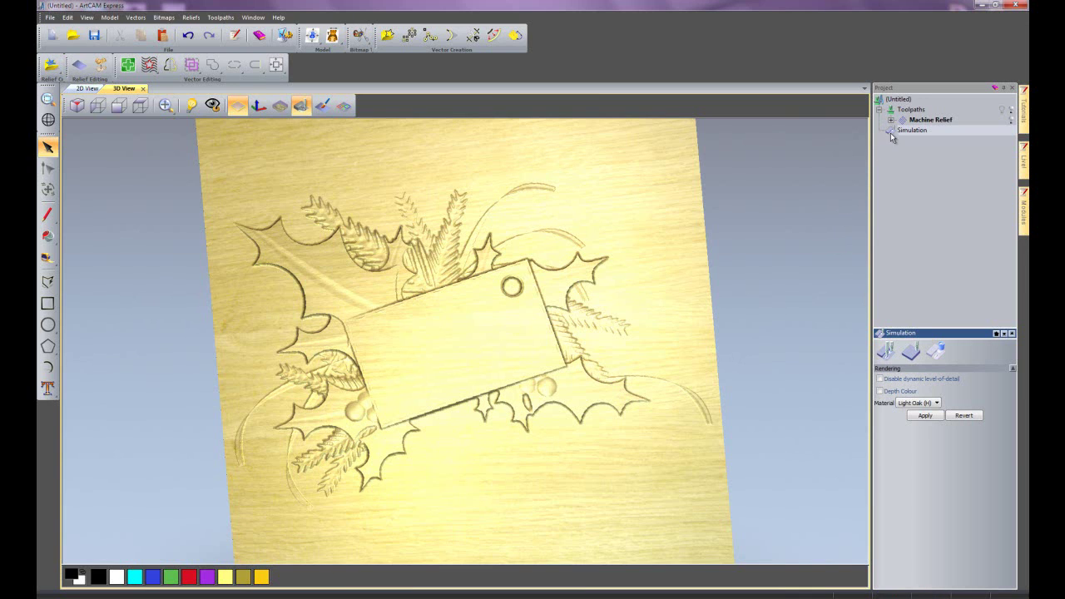
Start saving the toolpaths and add the Ball Nose 3 mm finishing toolpath to the single-file list alongside the End Mill 16 mm roughing.
{"action": "left_click", "coordinate": [909, 111]}
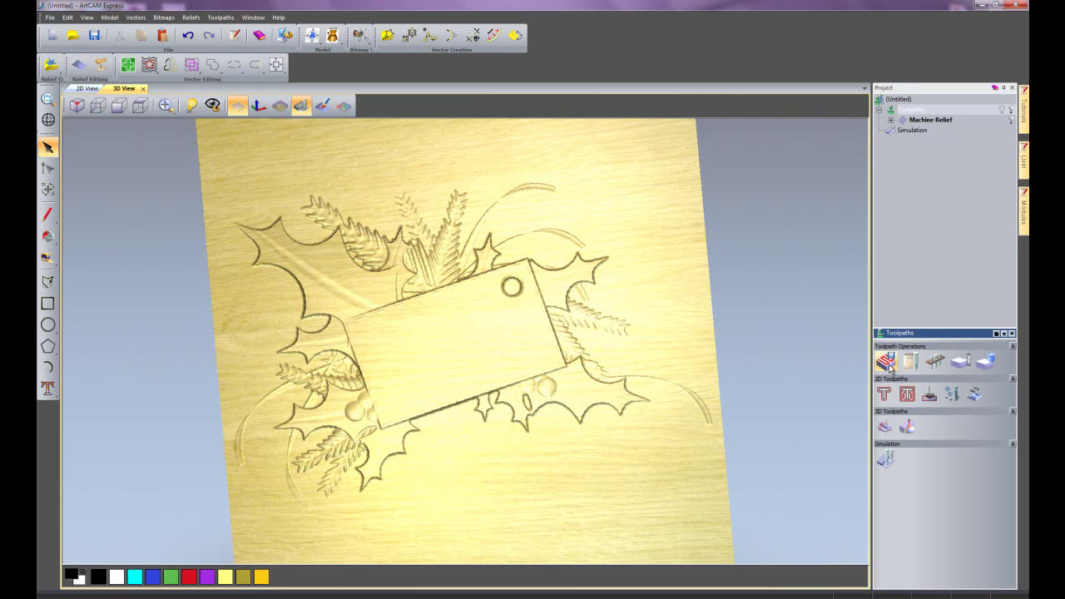
{"action": "left_click", "coordinate": [886, 361]}
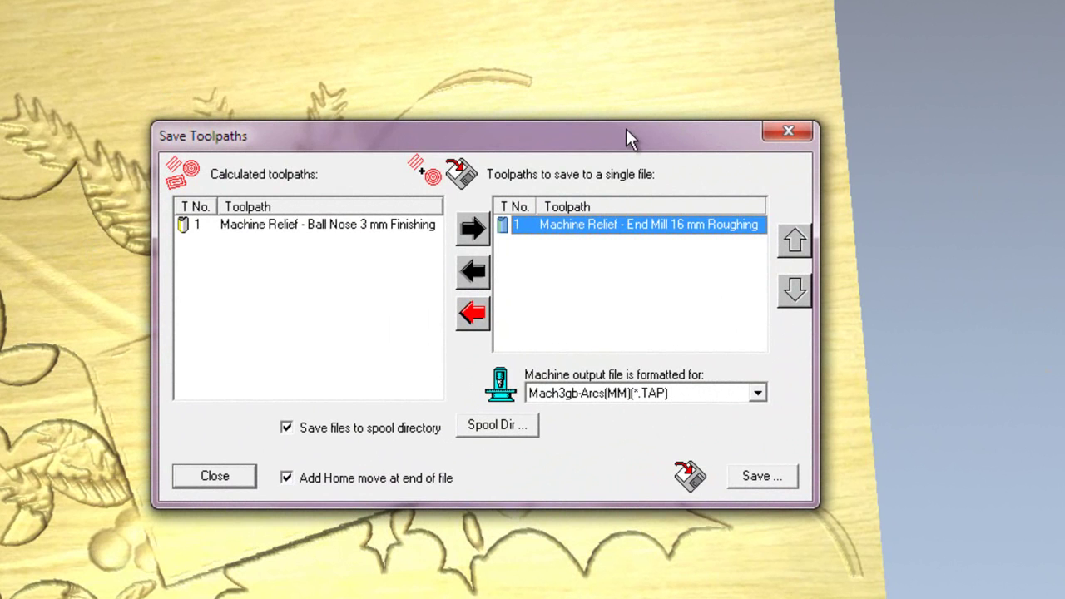
{"action": "left_click", "coordinate": [311, 226]}
{"action": "left_click", "coordinate": [474, 231]}
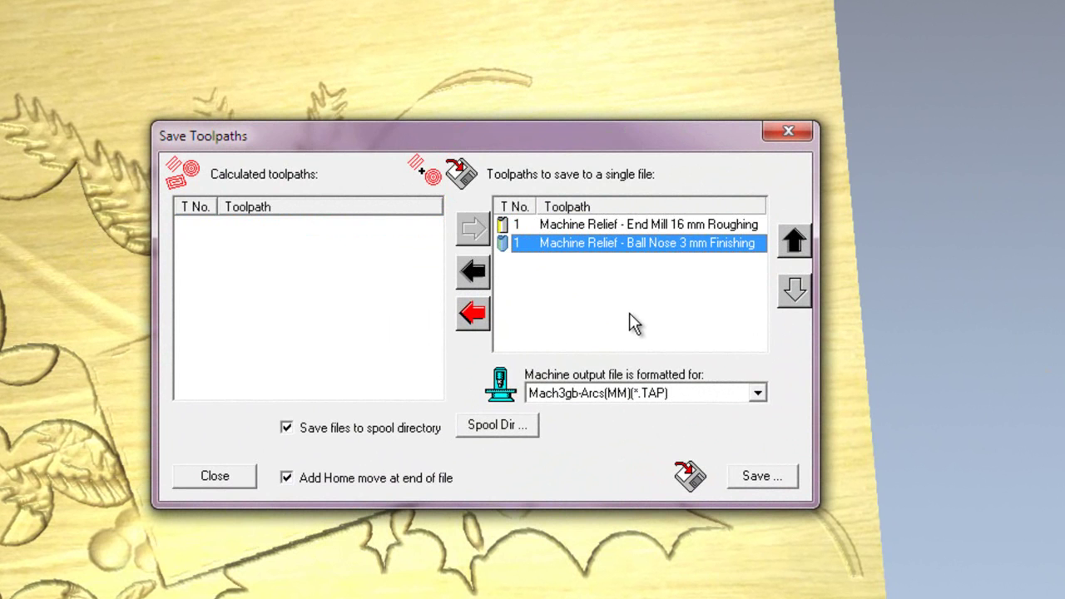
Check the available machine output formats, keeping Mach3gb-Arcs(MM)(*.TAP).
{"action": "left_click", "coordinate": [656, 398]}
{"action": "scroll", "coordinate": [641, 420], "scroll_direction": "up", "scroll_amount": 2}
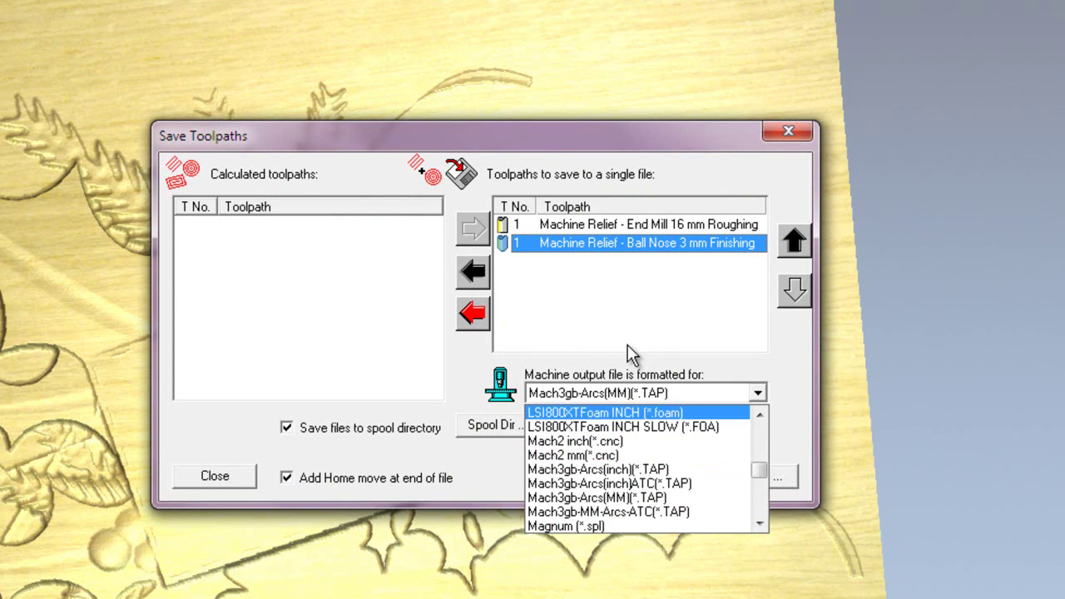
{"action": "left_click", "coordinate": [649, 393]}
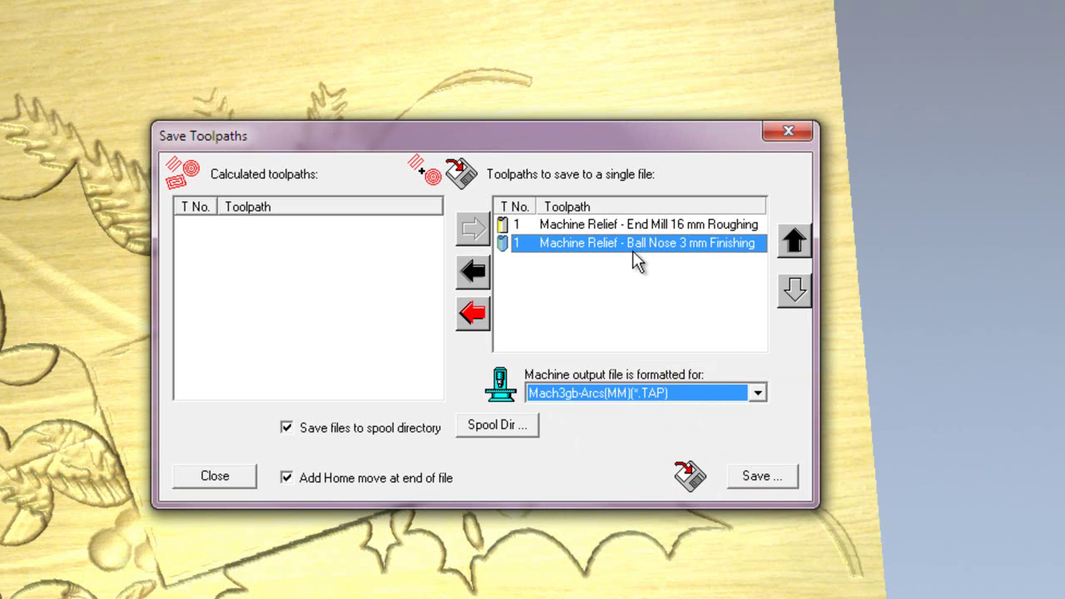
Remove the Ball Nose 3 mm finishing toolpath from the single-file list and select the End Mill 16 mm roughing toolpath there.
{"action": "left_click", "coordinate": [470, 273]}
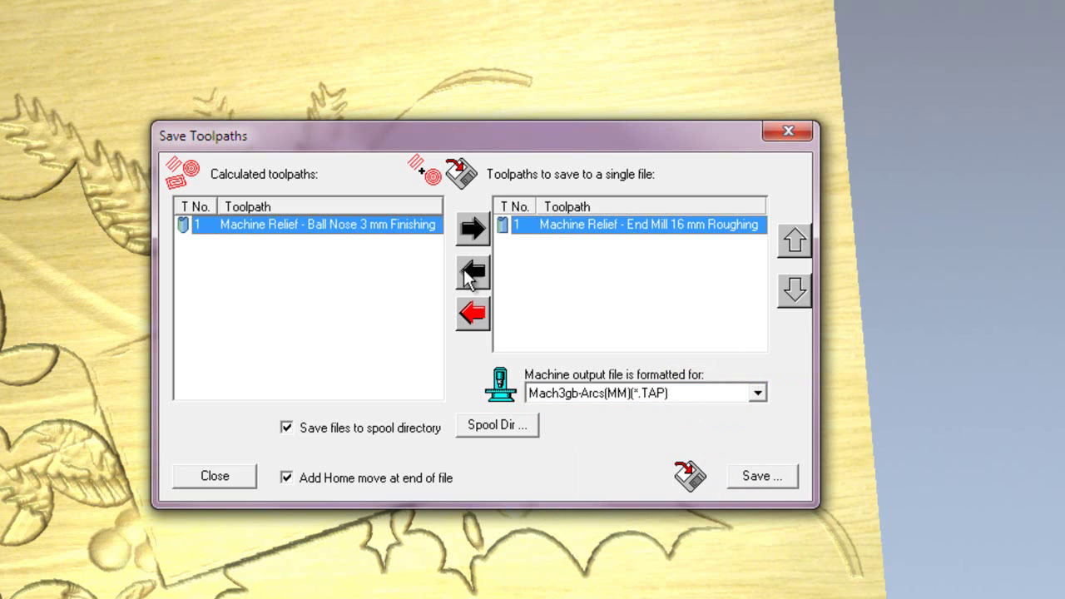
{"action": "left_click", "coordinate": [276, 276]}
{"action": "left_click", "coordinate": [585, 293]}
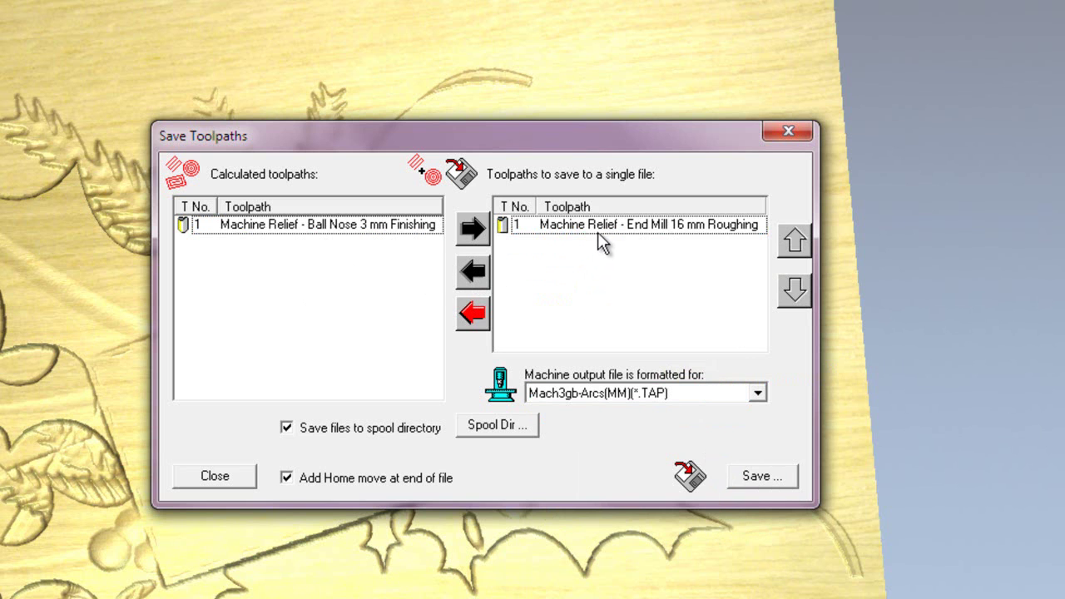
{"action": "left_click", "coordinate": [663, 232]}
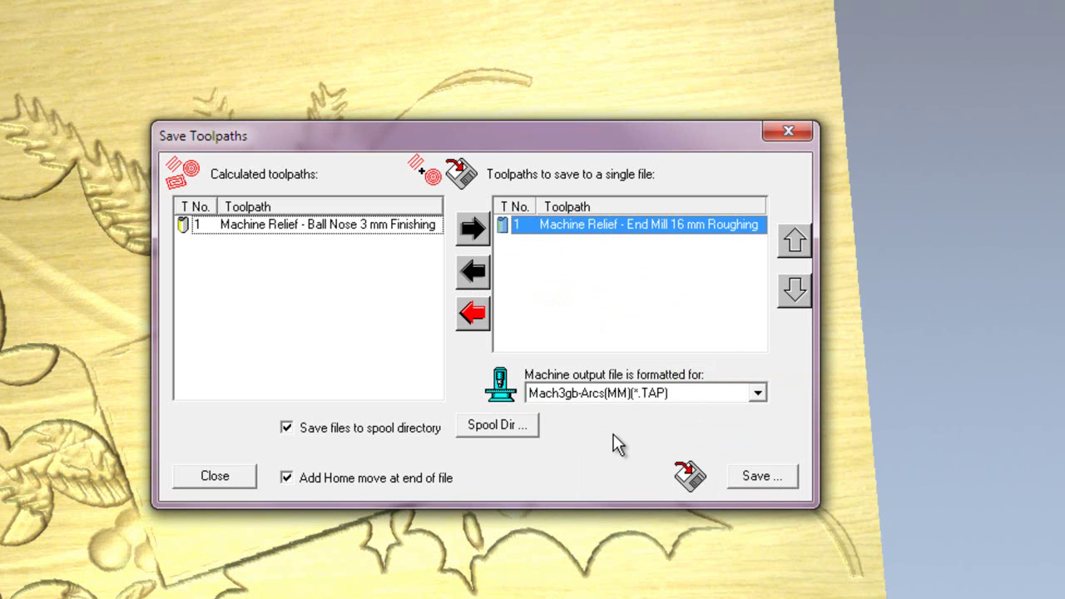
Browse the machine output formats around the LSI800, Mach and Mecanumeric entries, and reselect Mach3gb-Arcs(MM)(*.TAP).
{"action": "left_click", "coordinate": [625, 395]}
{"action": "scroll", "coordinate": [624, 516], "scroll_direction": "up", "scroll_amount": 4}
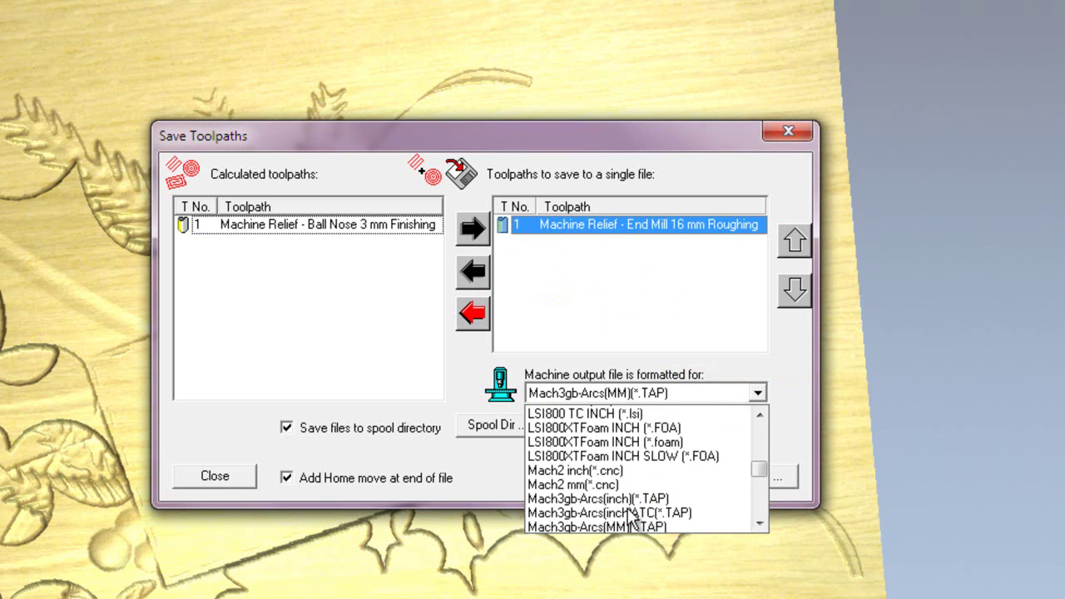
{"action": "scroll", "coordinate": [621, 479], "scroll_direction": "up", "scroll_amount": 3}
{"action": "scroll", "coordinate": [620, 457], "scroll_direction": "down", "scroll_amount": 4}
{"action": "scroll", "coordinate": [620, 454], "scroll_direction": "down", "scroll_amount": 5}
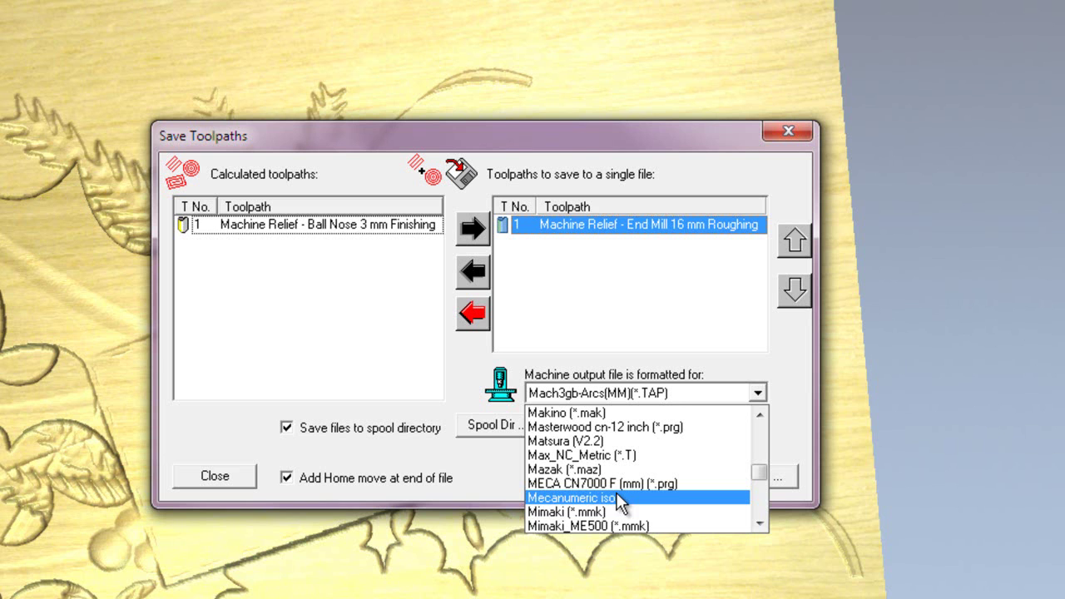
{"action": "scroll", "coordinate": [617, 493], "scroll_direction": "up", "scroll_amount": 2}
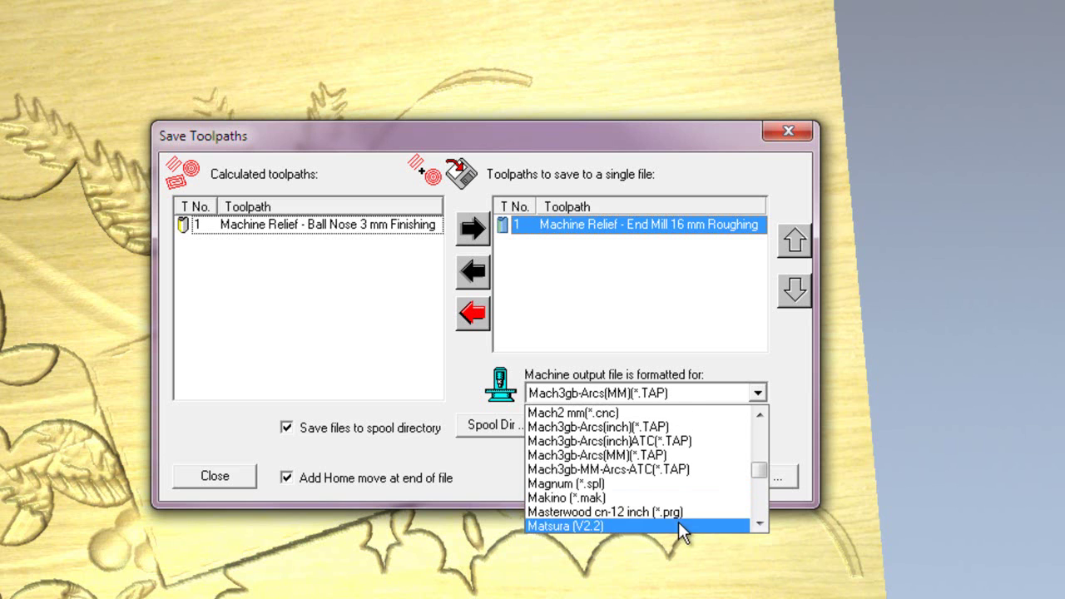
{"action": "scroll", "coordinate": [649, 462], "scroll_direction": "up", "scroll_amount": 3}
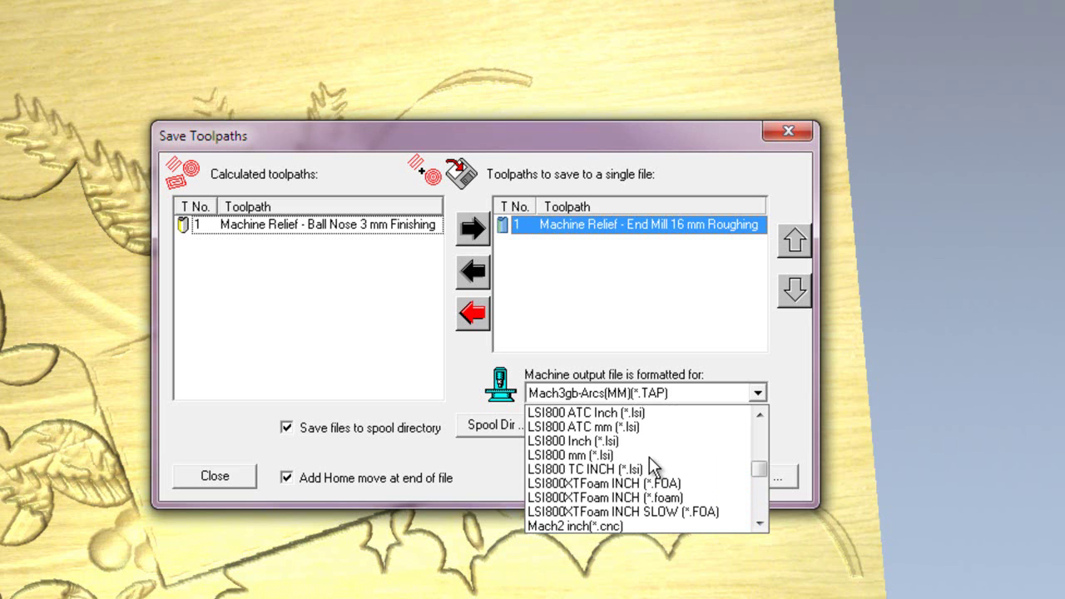
{"action": "scroll", "coordinate": [649, 457], "scroll_direction": "down", "scroll_amount": 3}
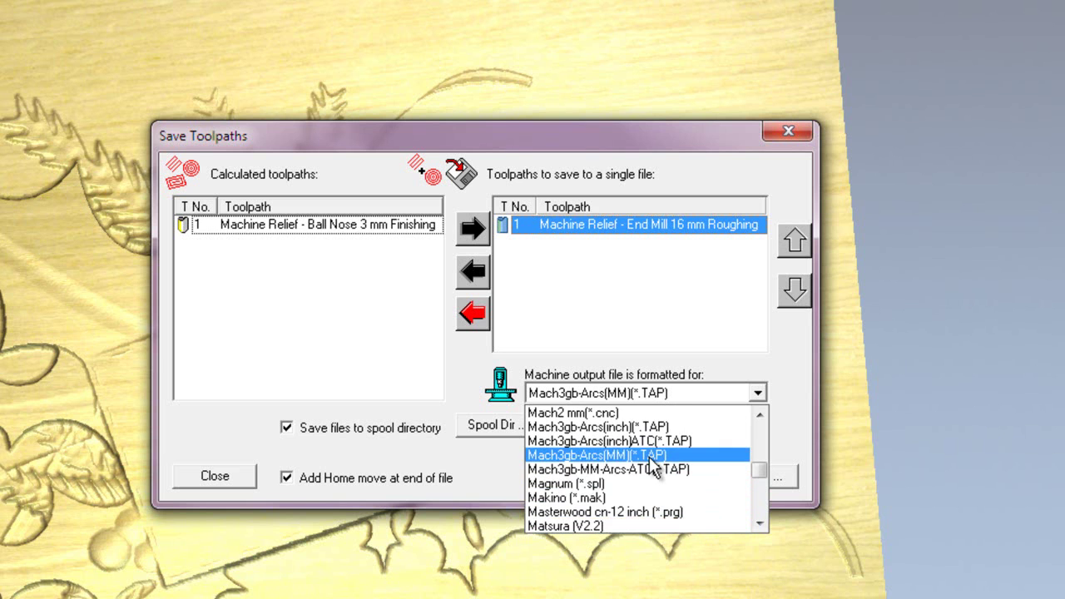
{"action": "left_click", "coordinate": [641, 456]}
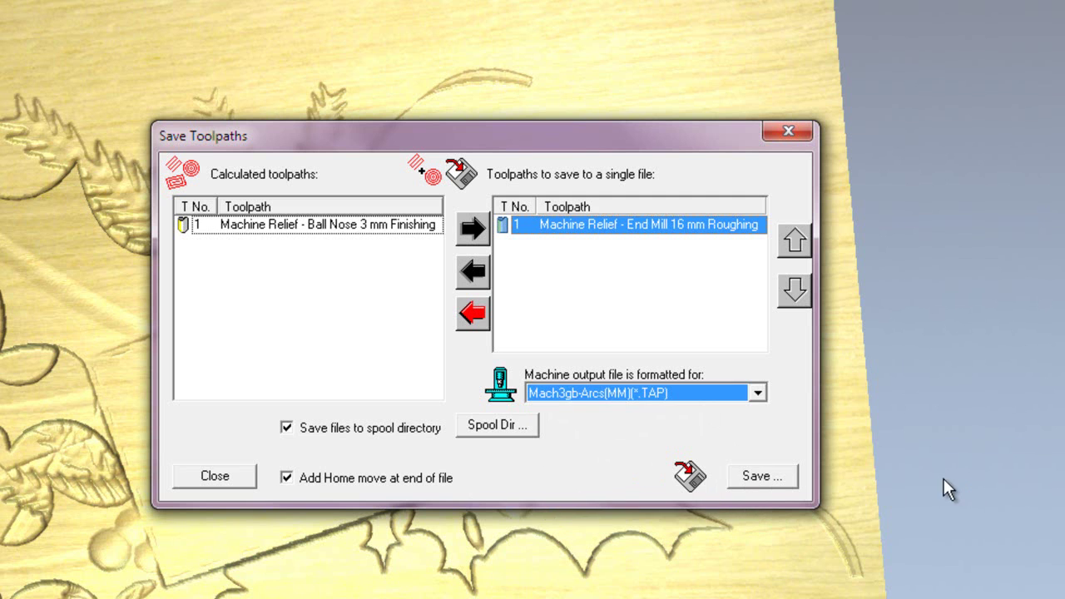
Save the End Mill 16 mm roughing toolpath to the desktop as 100 in Mach3gb-Arcs(MM)(*.TAP) format and finish saving toolpaths.
{"action": "left_click", "coordinate": [761, 475]}
{"action": "type", "text": "100"}
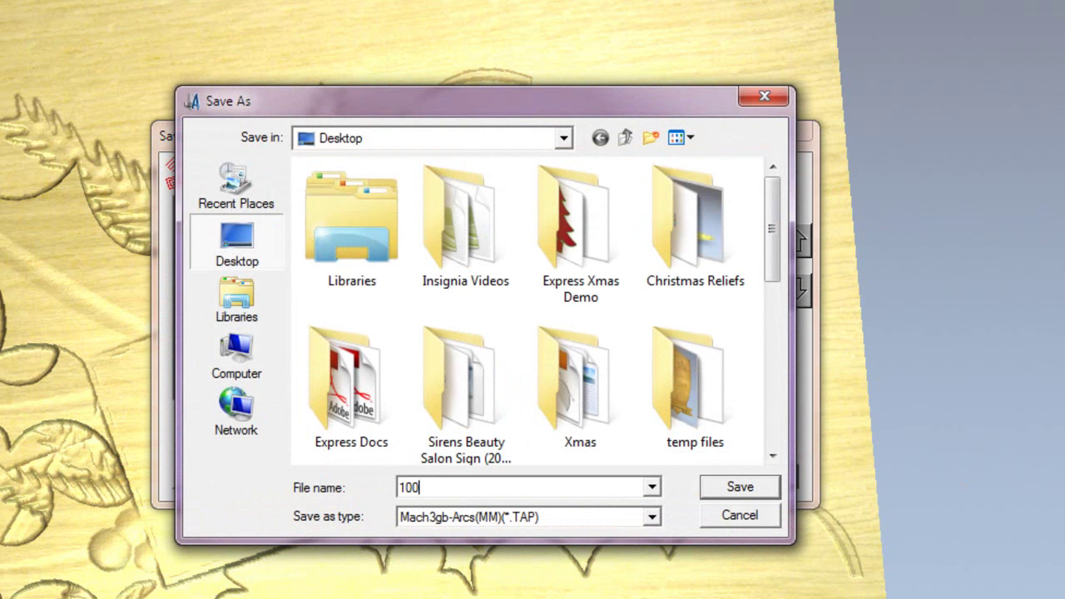
{"action": "left_click", "coordinate": [740, 489]}
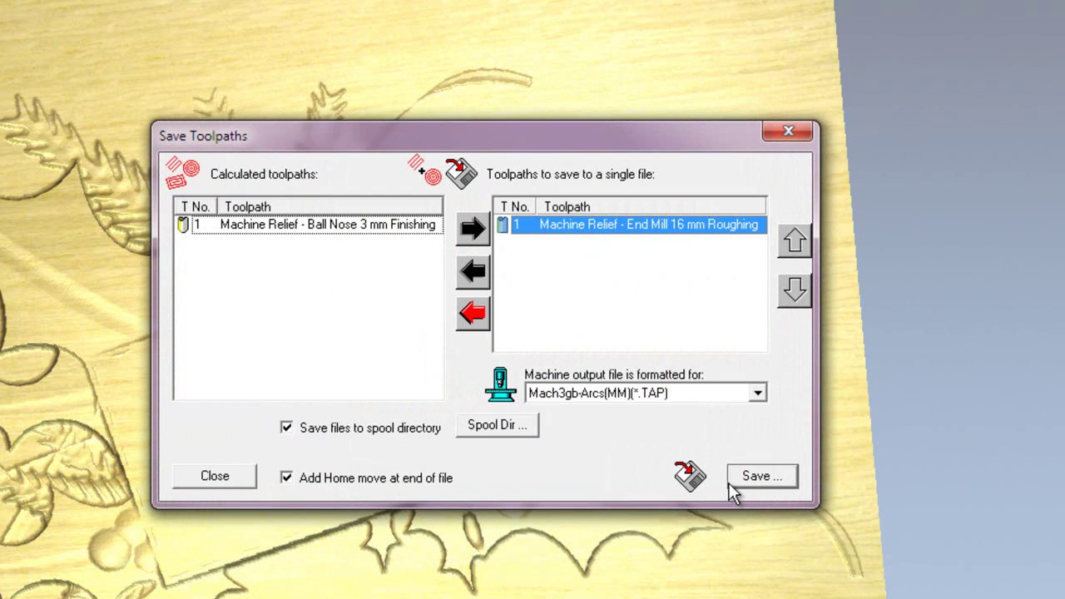
{"action": "left_click", "coordinate": [791, 138]}
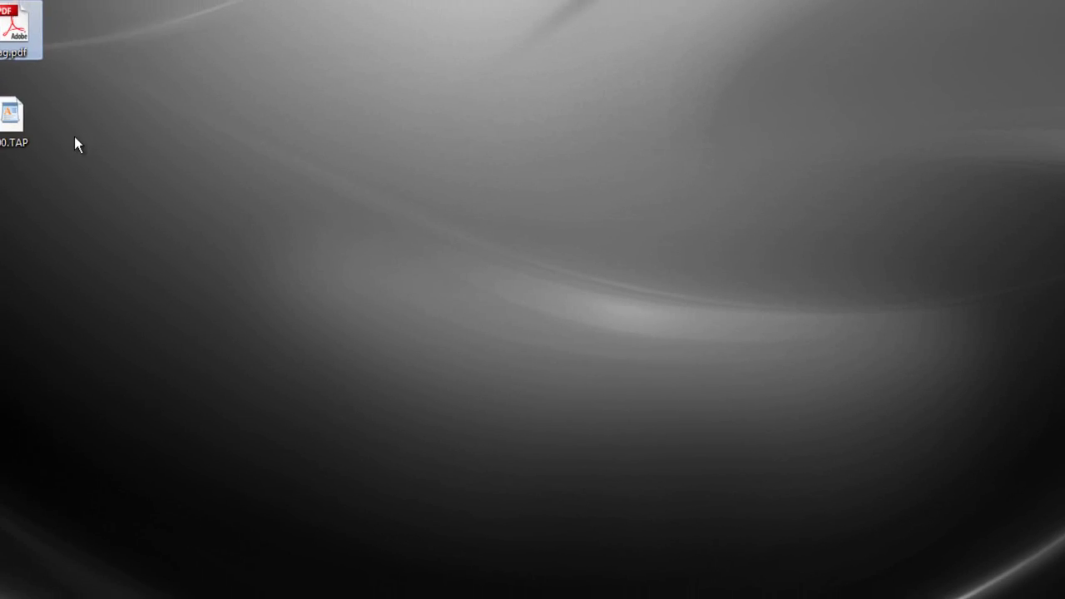
Switch to the desktop and open 100.TAP to examine its machine code.
{"action": "double_click", "coordinate": [45, 127]}
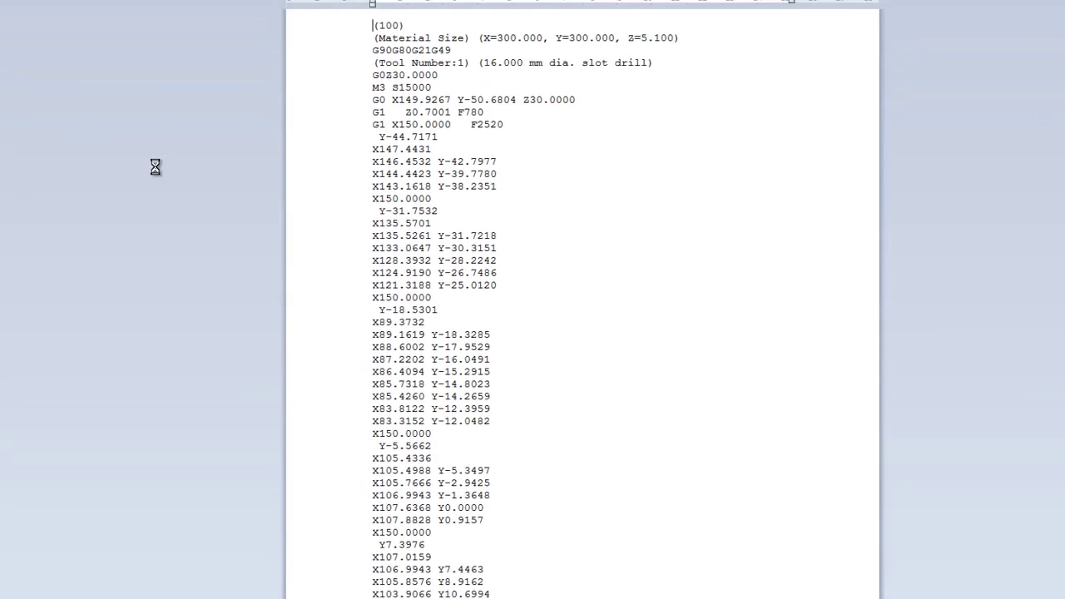